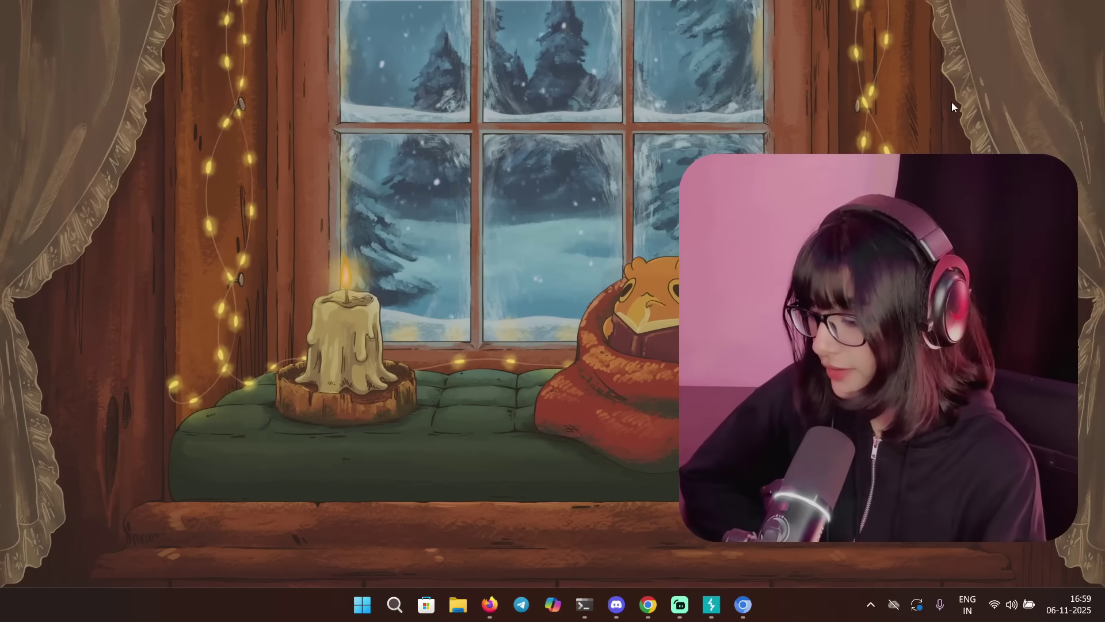
- Go to Juice Shop's Deluxe Membership page, offering membership for 49¤, via the side menu
click(744, 605)
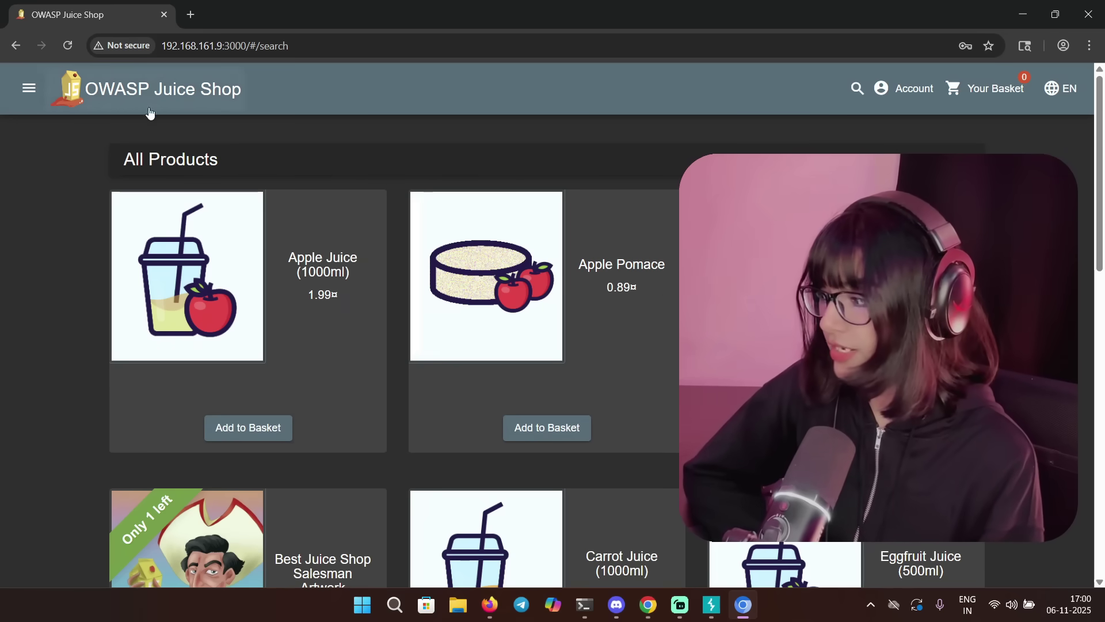
click(16, 100)
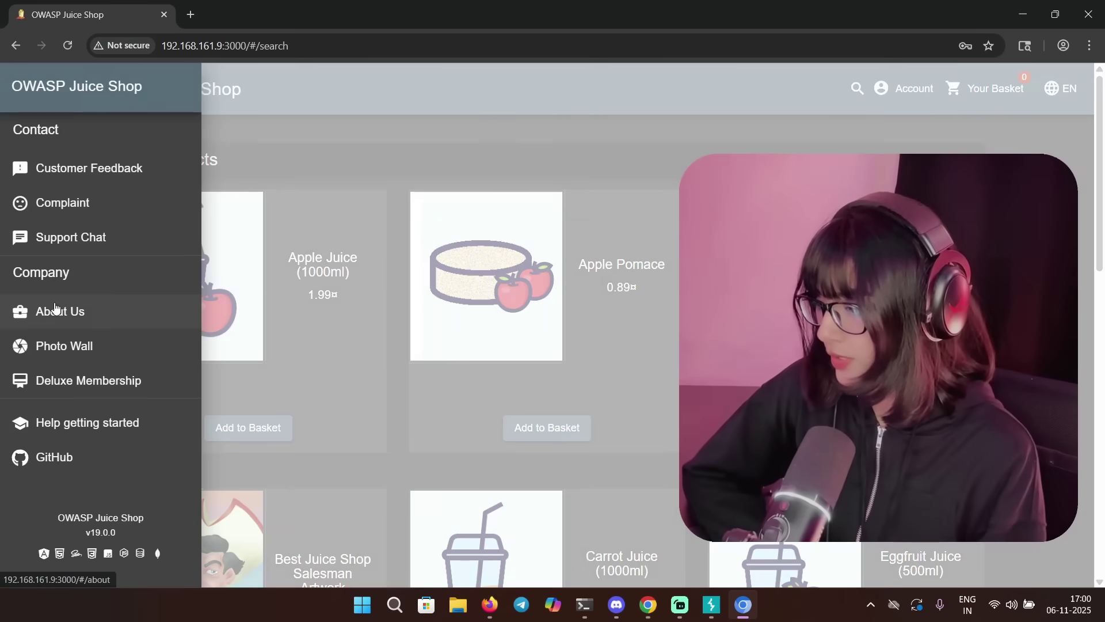
click(88, 380)
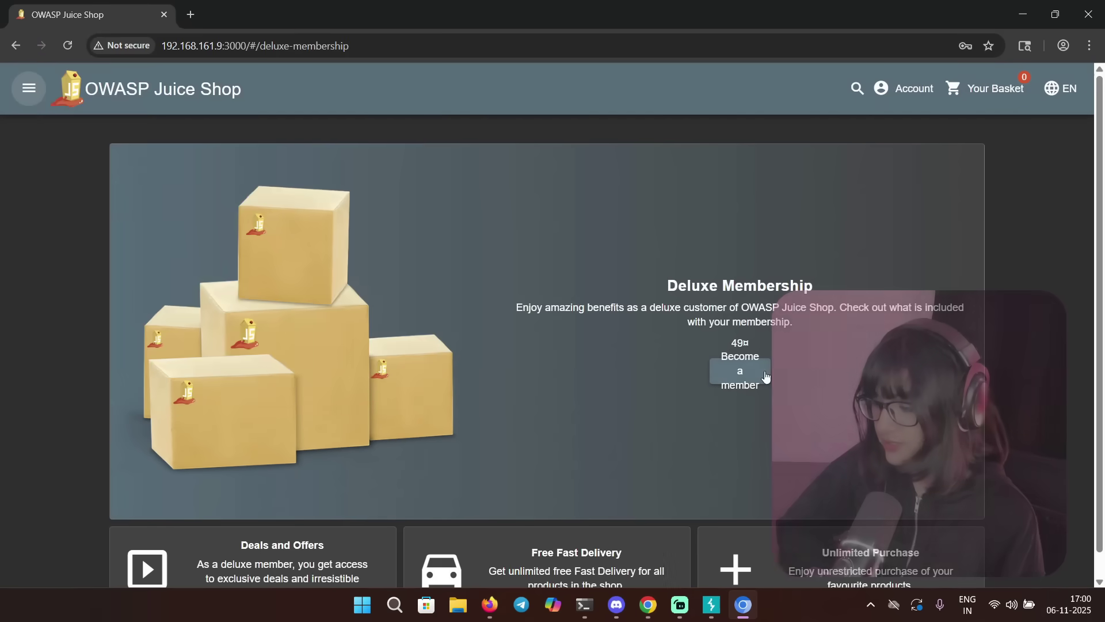
- Start the deluxe membership payment and highlight the 0.00 wallet balance
click(739, 370)
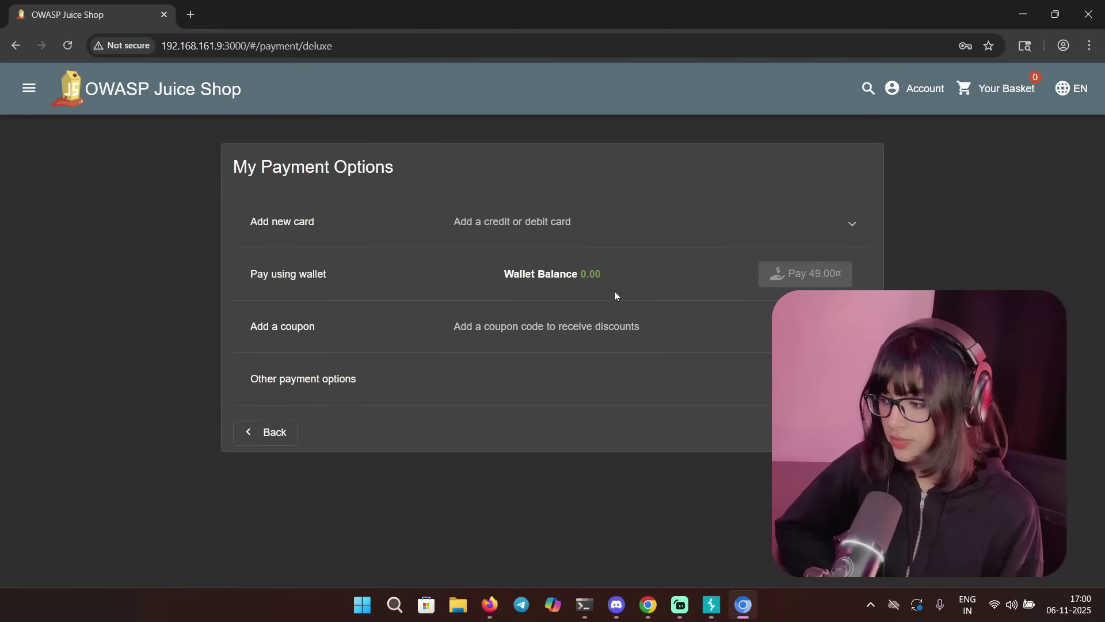
double_click(590, 274)
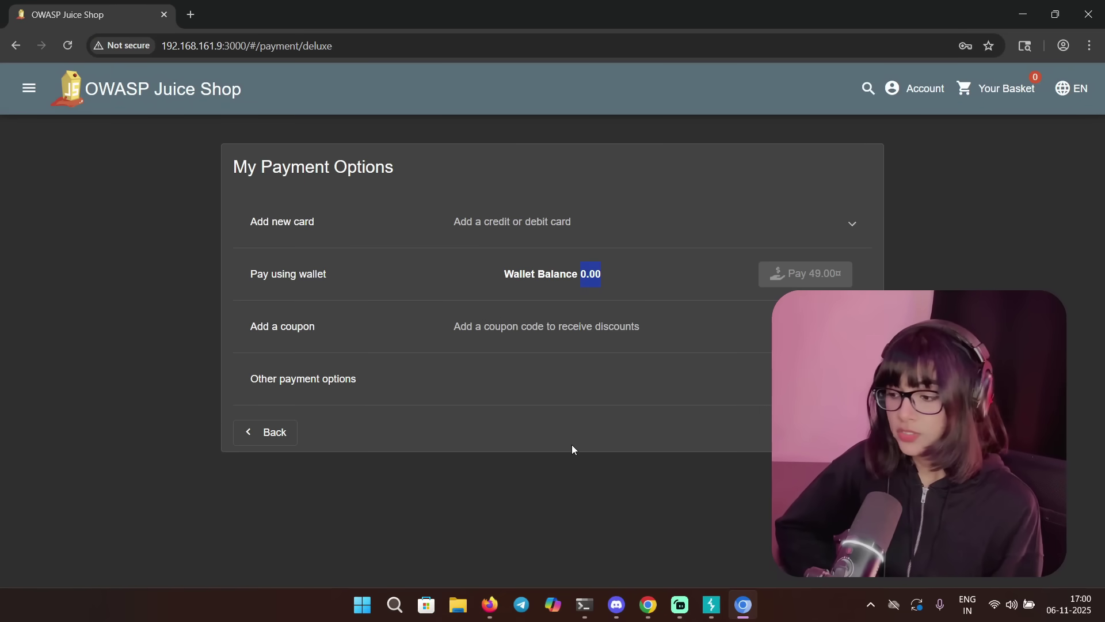
click(587, 280)
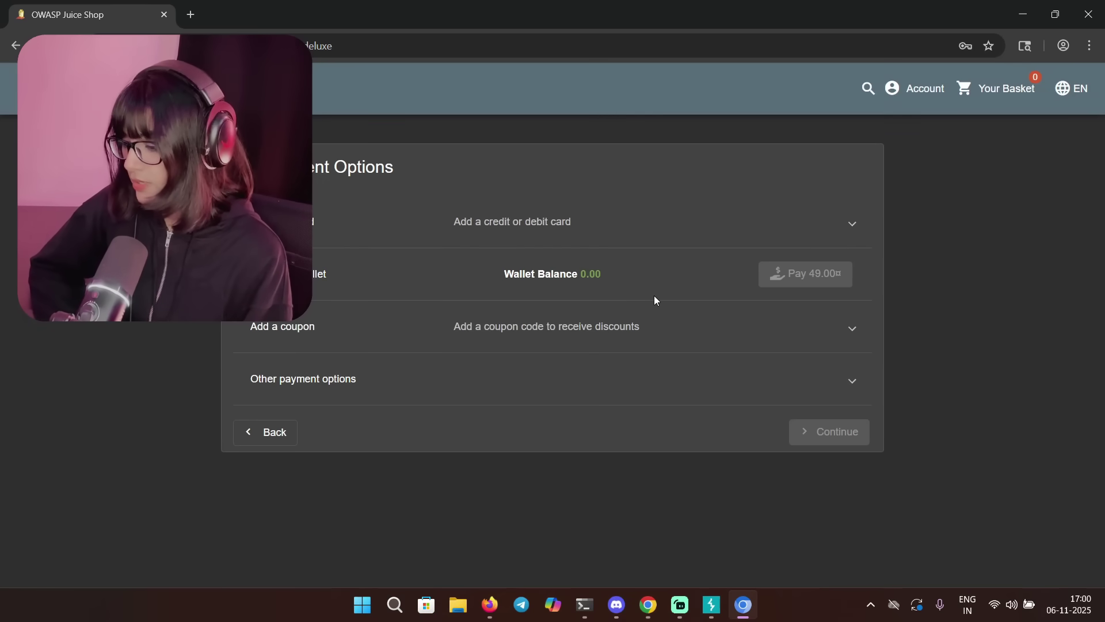
- Inspect the wallet Pay button in DevTools and expand its col-20 container
right_click(782, 273)
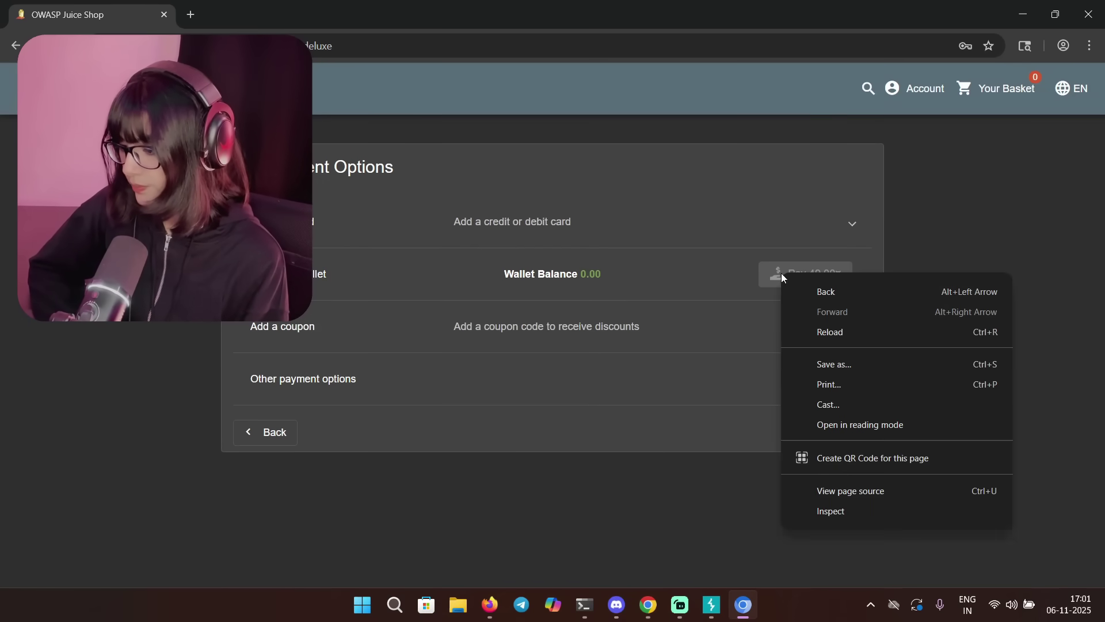
click(832, 510)
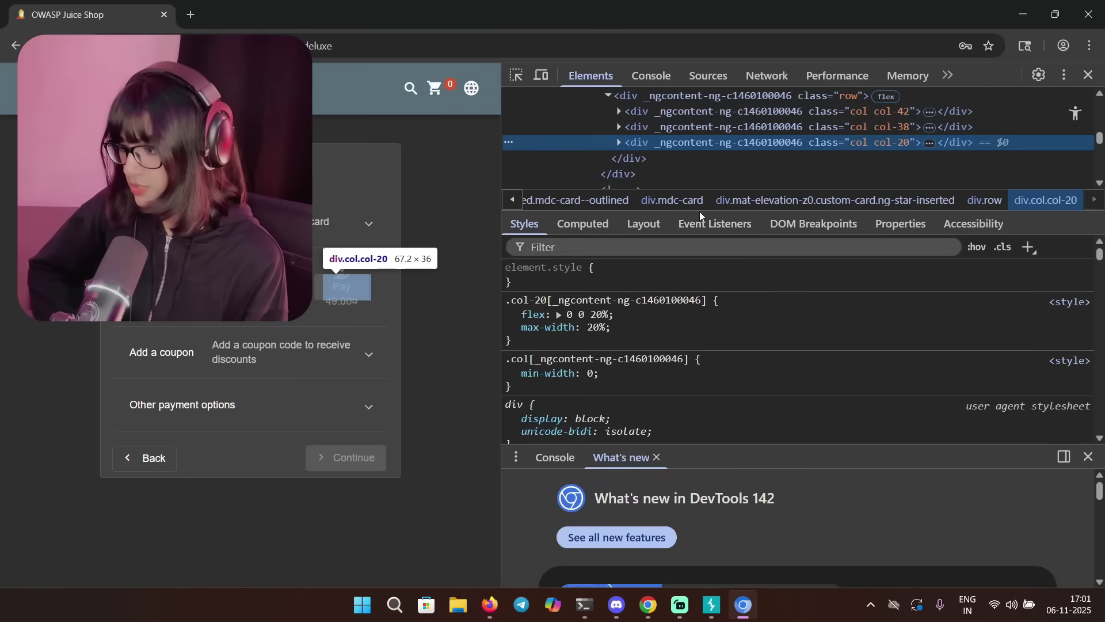
mouse_move(696, 229)
mouse_down()
mouse_move(691, 362)
mouse_move(703, 415)
mouse_up()
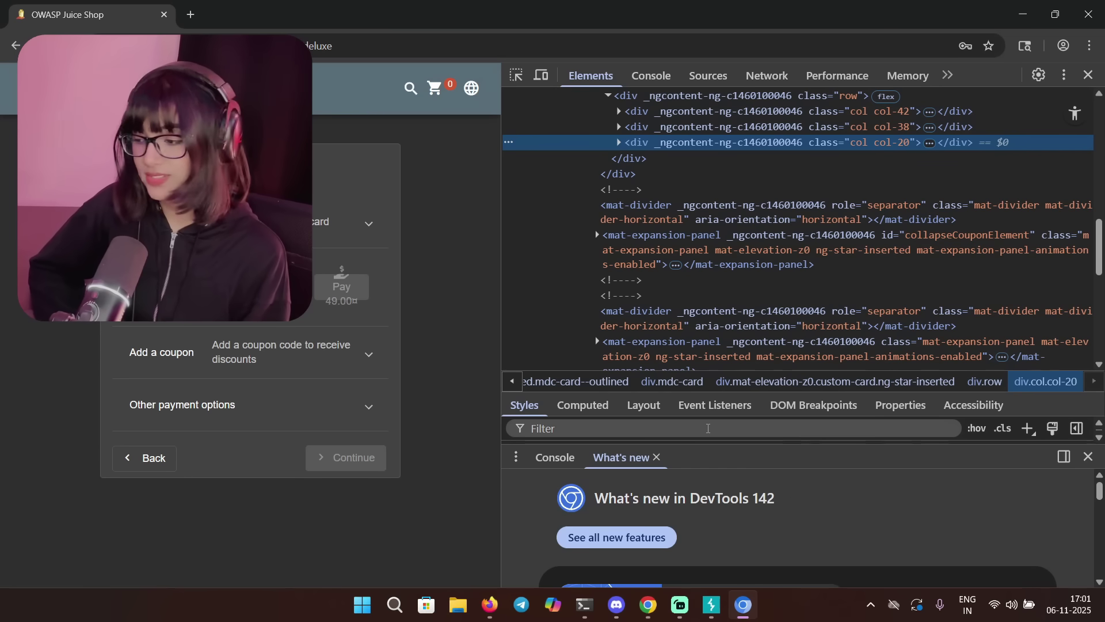
scroll(834, 259, up, 1)
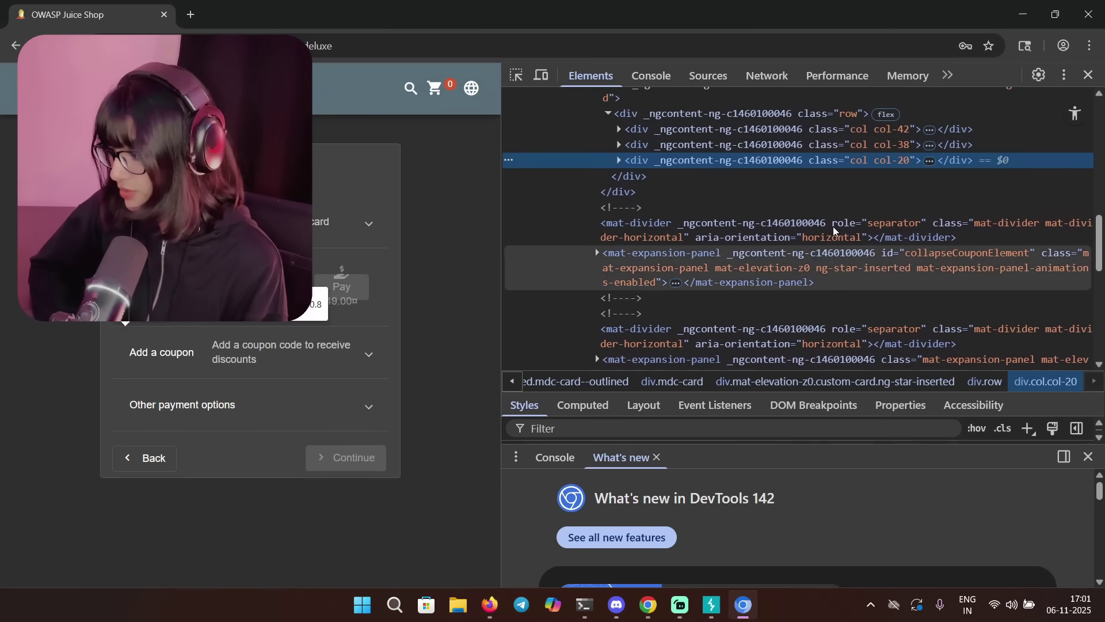
click(928, 164)
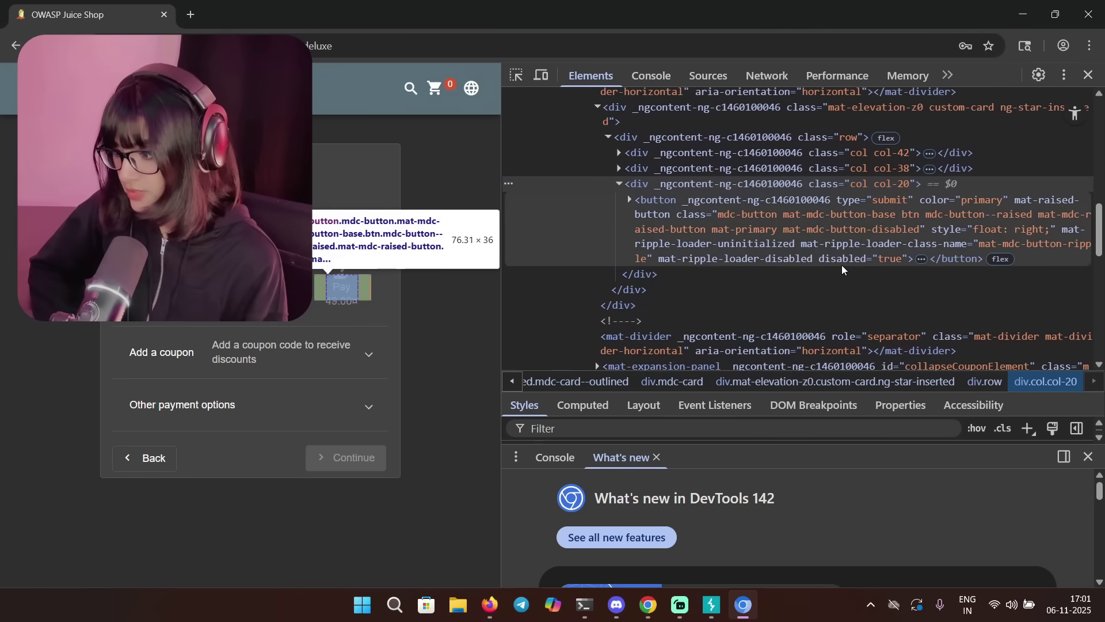
click(1088, 457)
- Delete the disabled="true" attribute from the Pay button
double_click(874, 259)
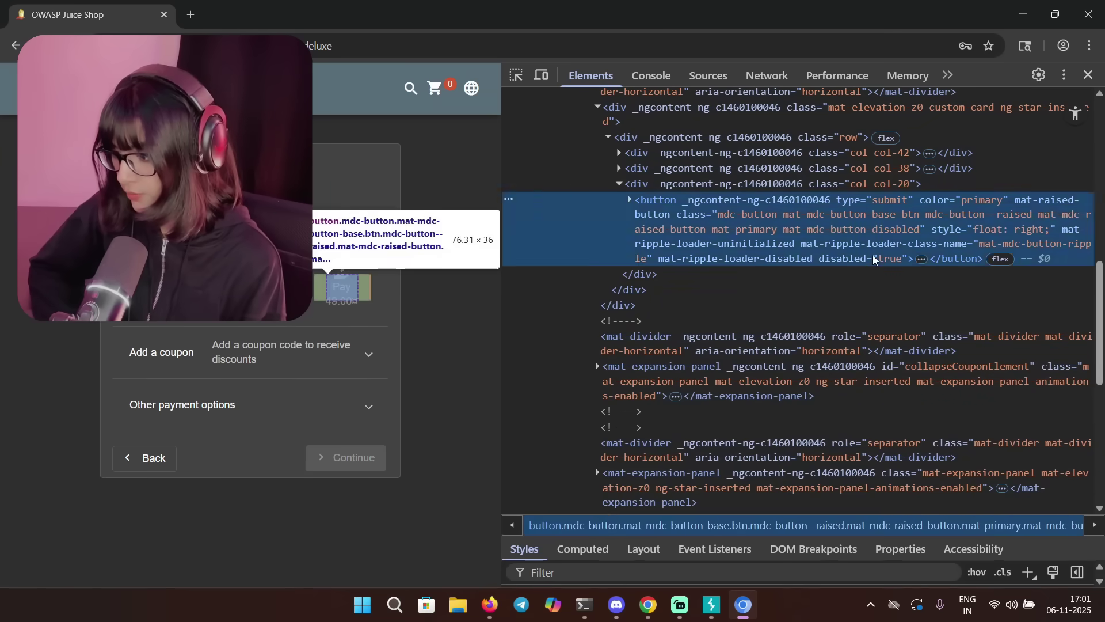
key(BackSpace)
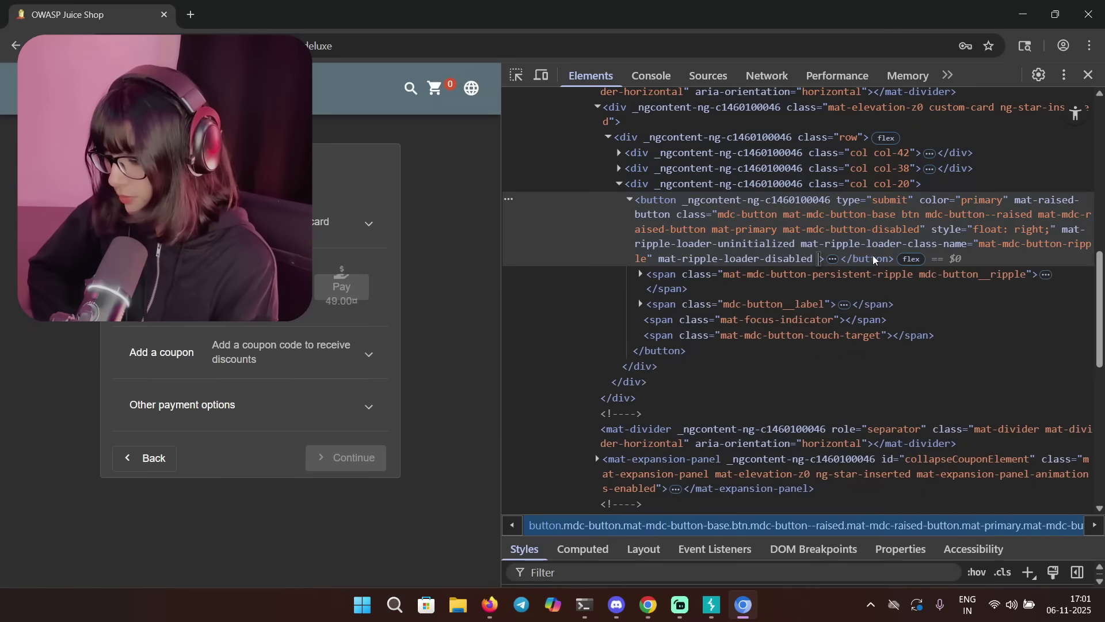
key(Return)
click(844, 378)
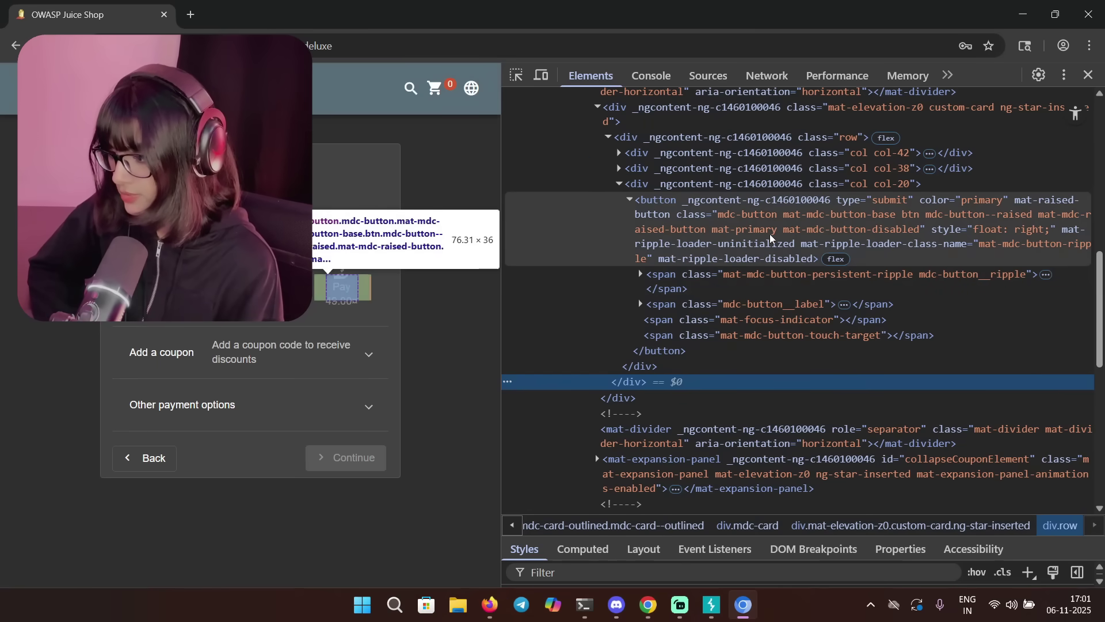
- Remove the mat-mdc-button-disabled class from the Pay button's class attribute
click(790, 226)
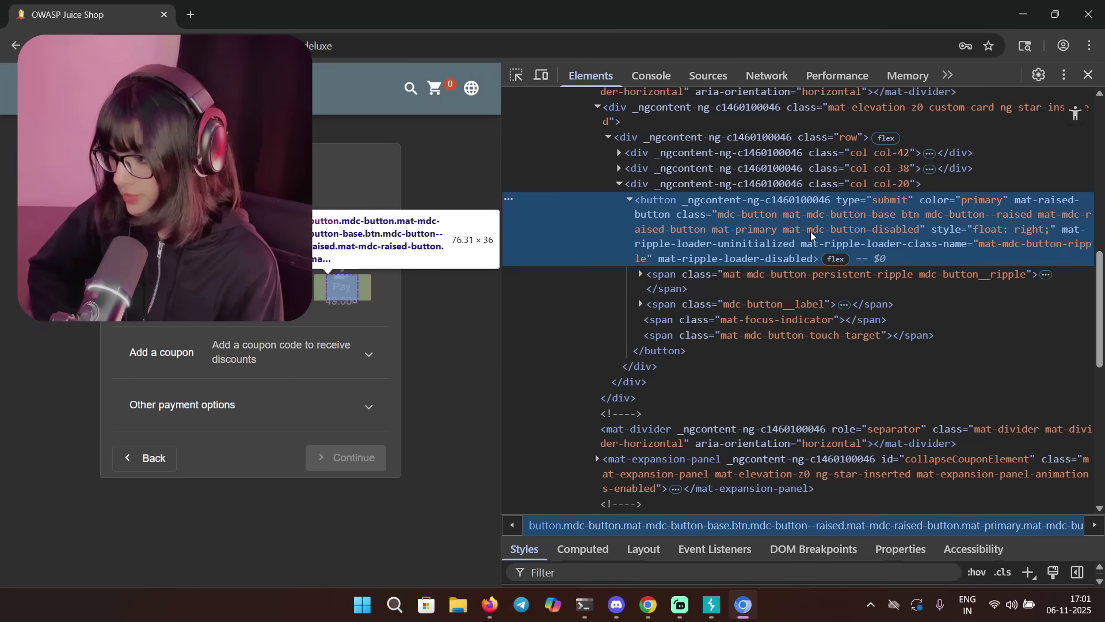
double_click(850, 233)
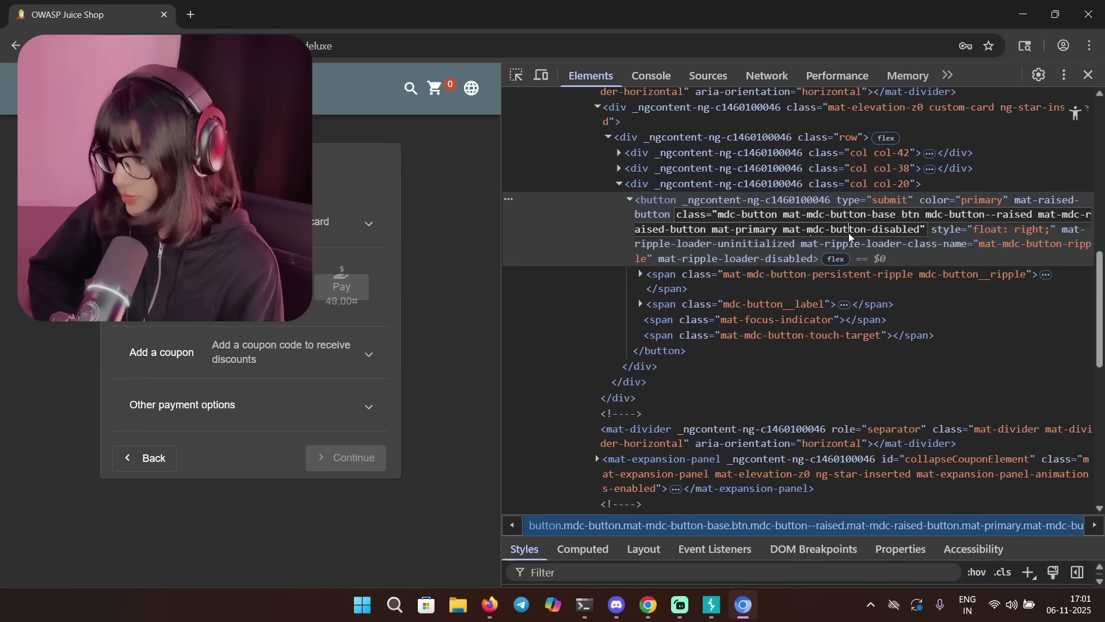
drag(784, 232, 917, 231)
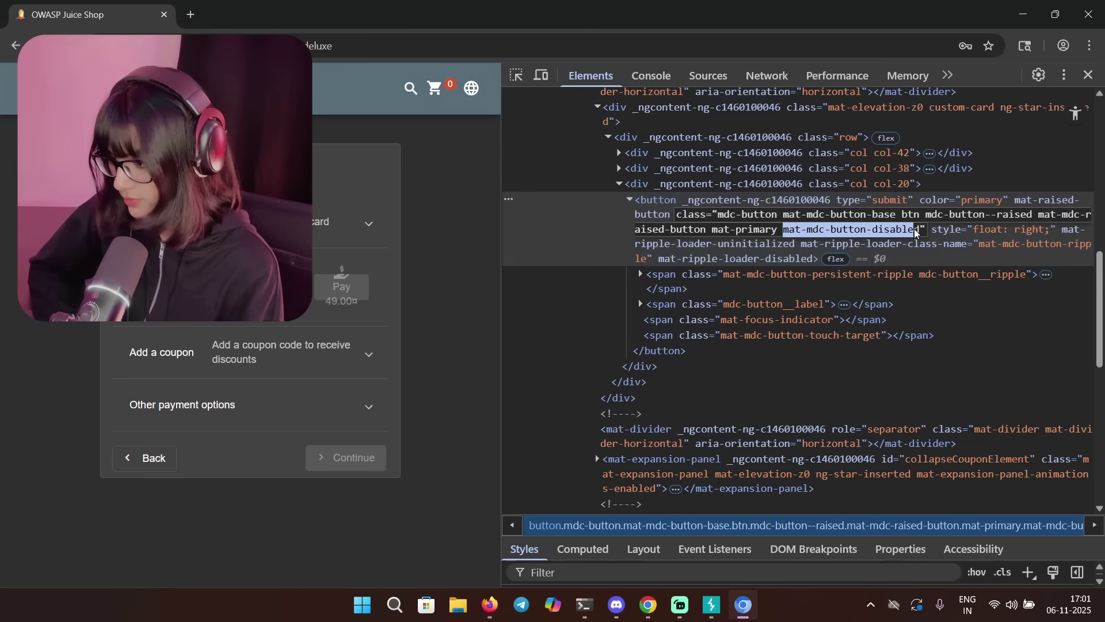
key(Delete)
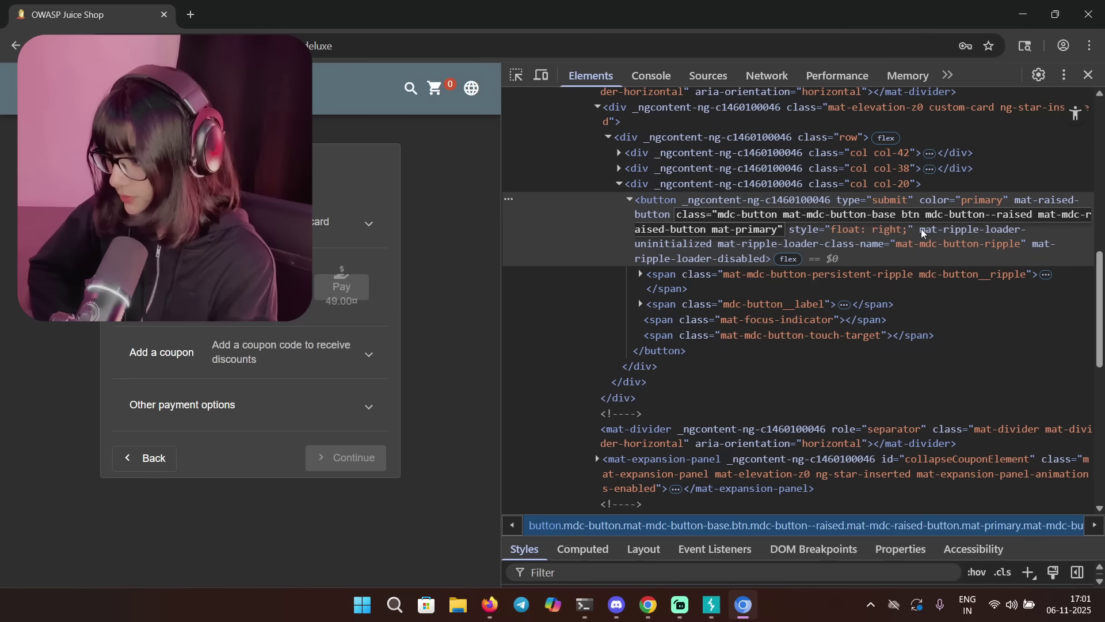
click(904, 285)
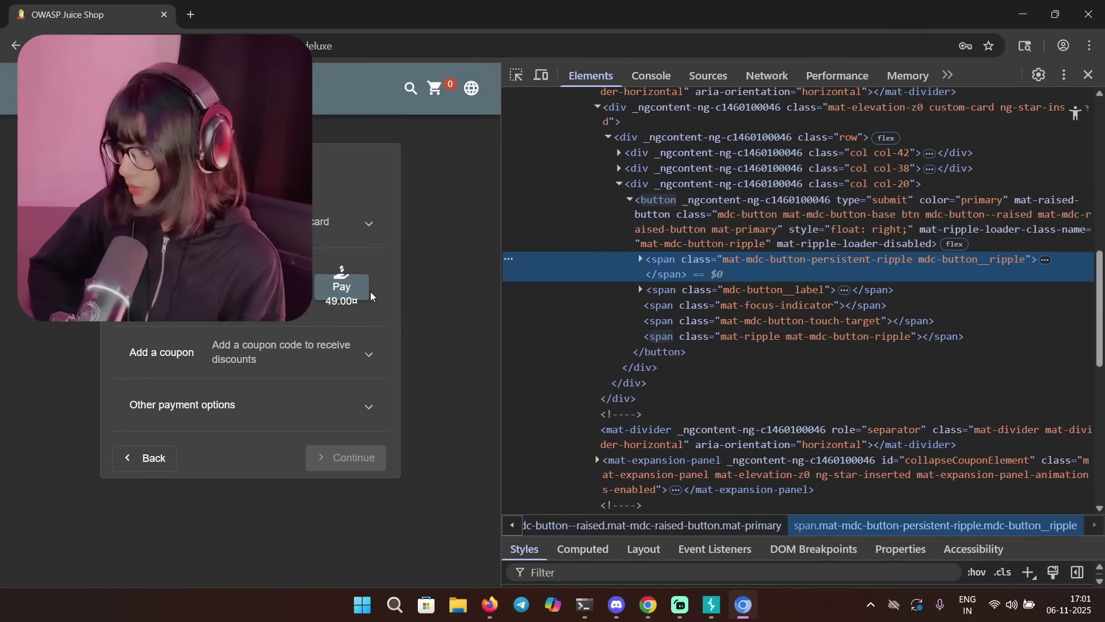
- Turn on Burp interception and submit the 49.00¤ wallet payment to capture it
click(711, 605)
click(620, 147)
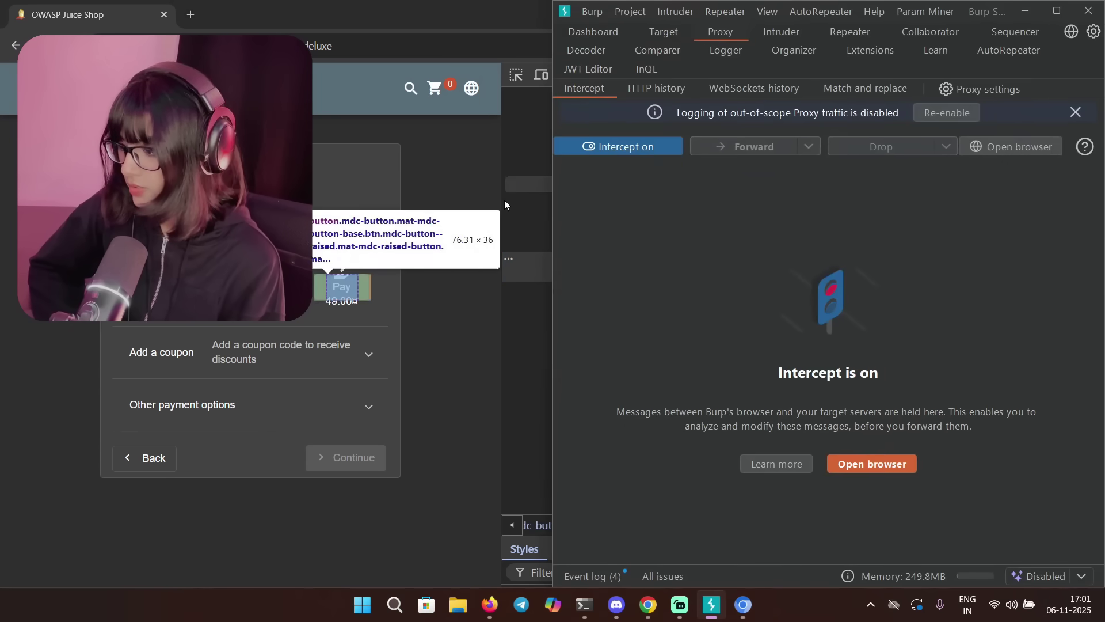
click(358, 291)
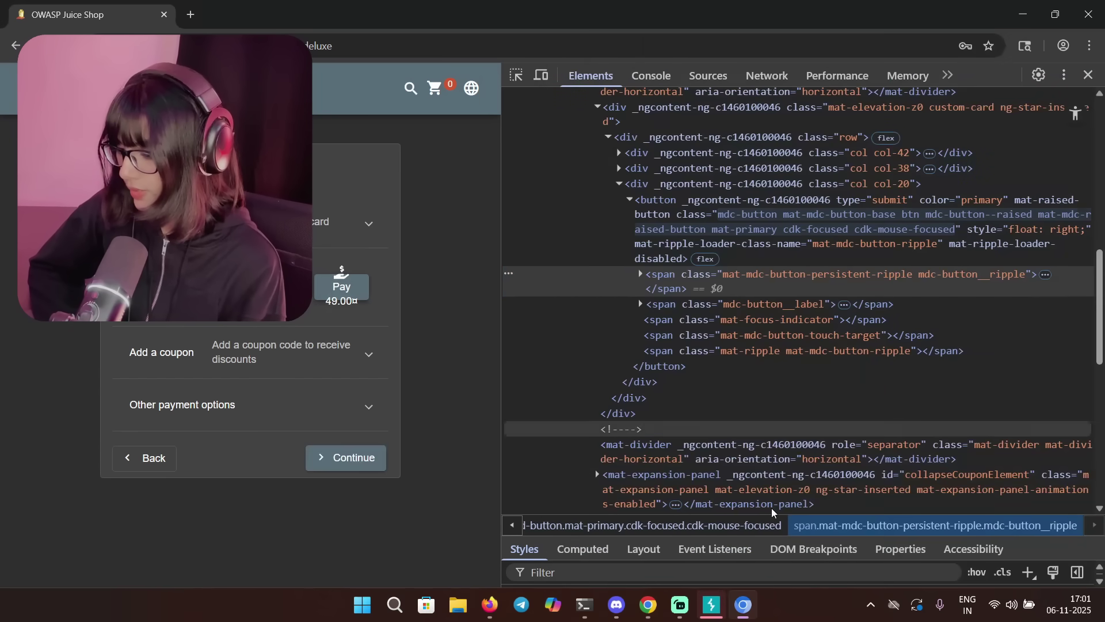
click(712, 604)
scroll(778, 388, down, 3)
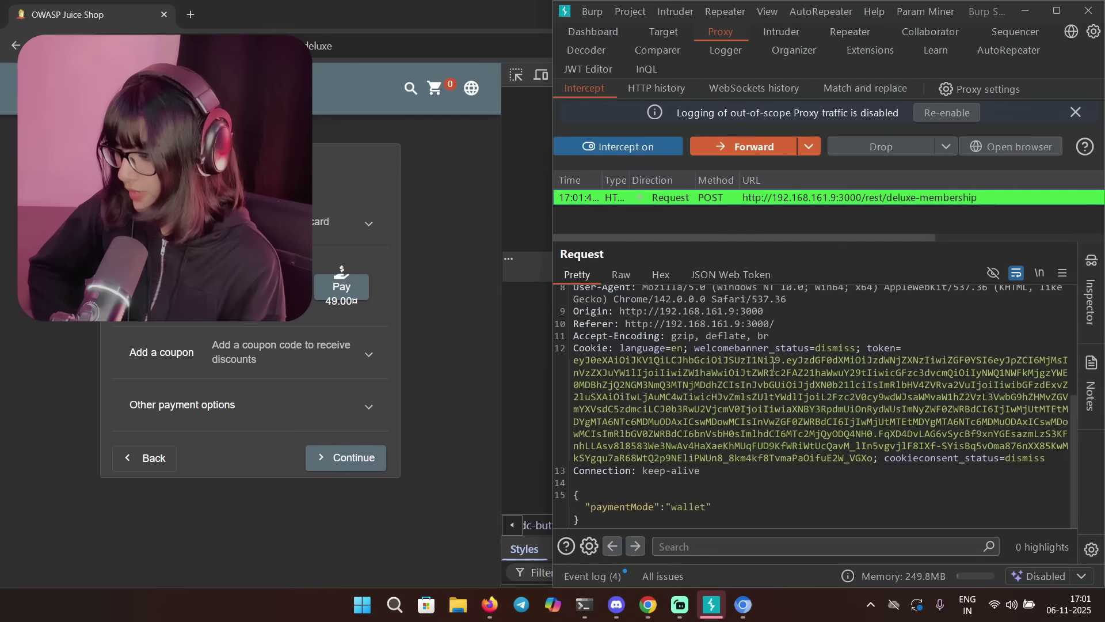
scroll(777, 388, up, 3)
- Send the captured /rest/deluxe-membership request to Repeater and turn interception off
right_click(720, 324)
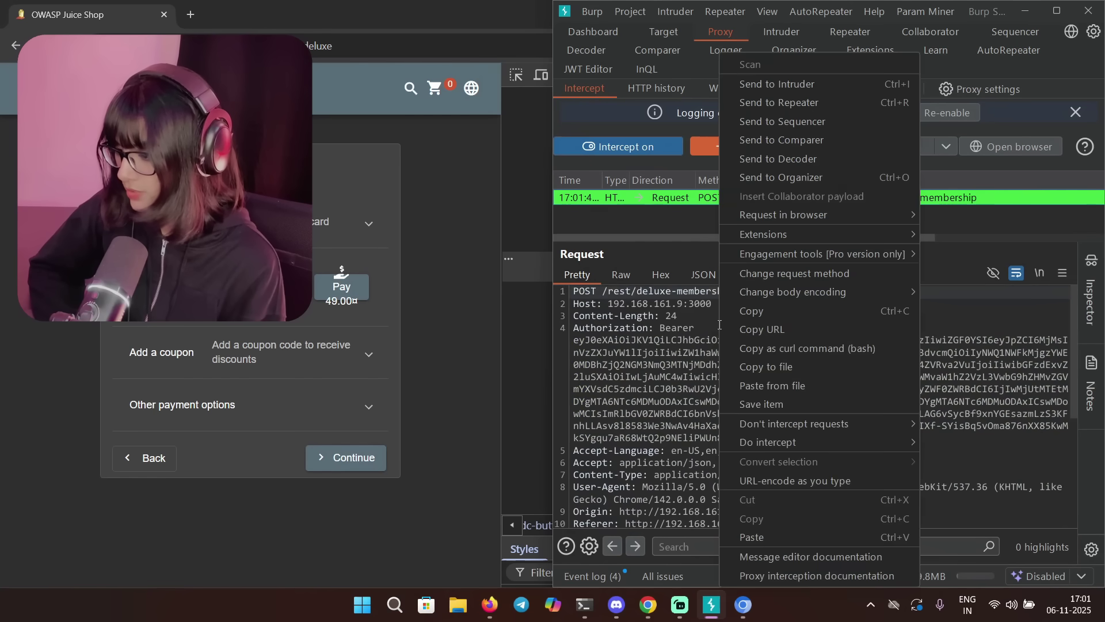
click(778, 102)
click(1054, 11)
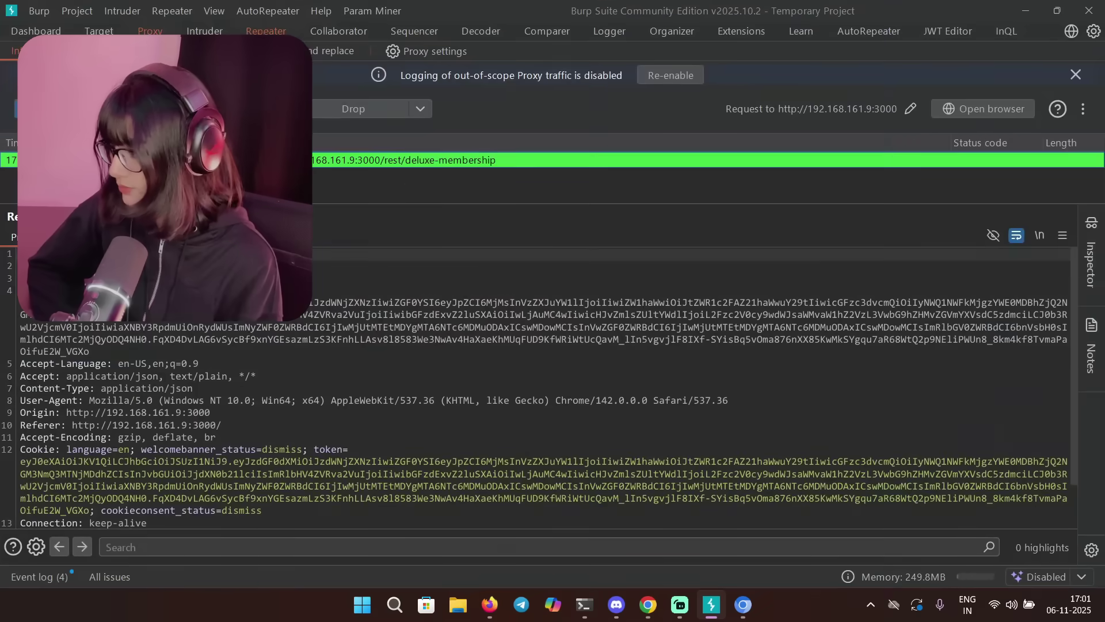
click(265, 31)
click(153, 32)
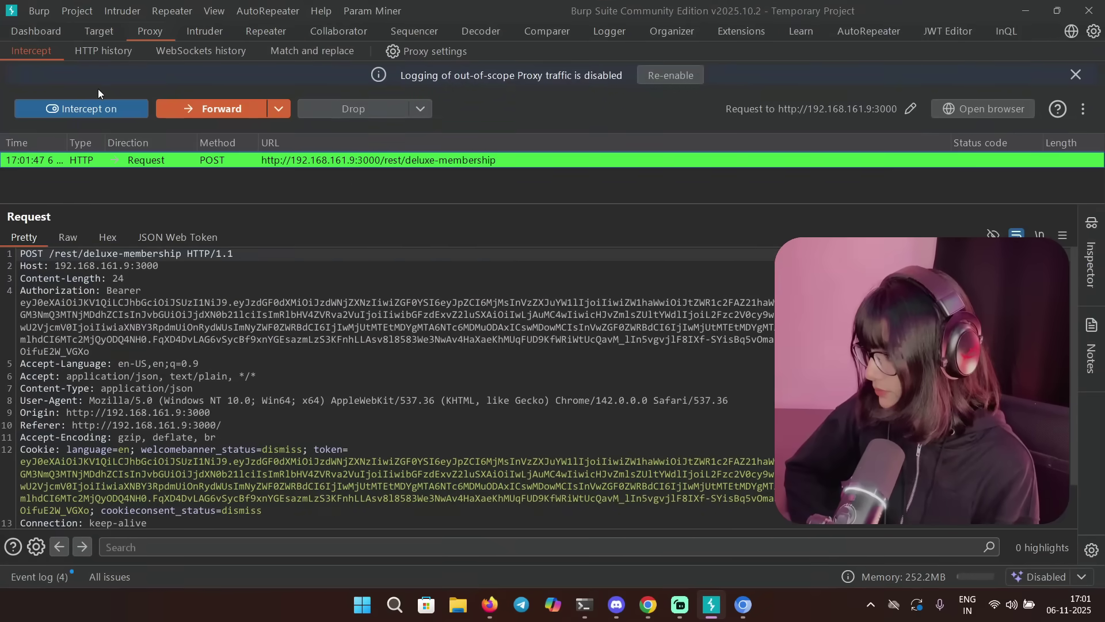
click(81, 108)
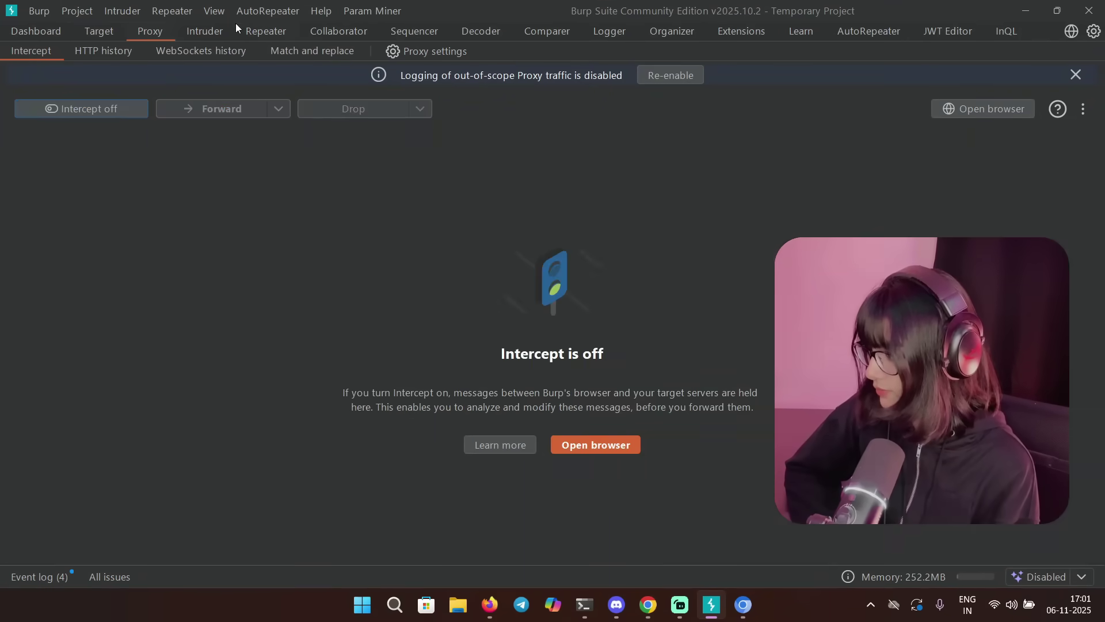
- Change the Repeater request's paymentMode value from "wallet" to "paid"
click(266, 31)
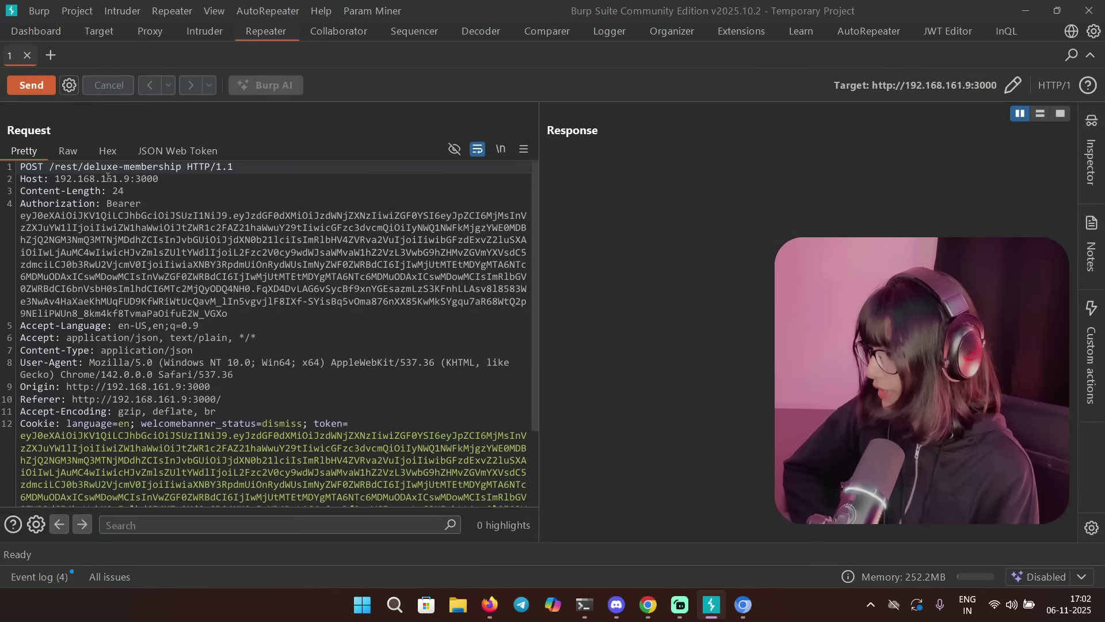
scroll(259, 346, down, 3)
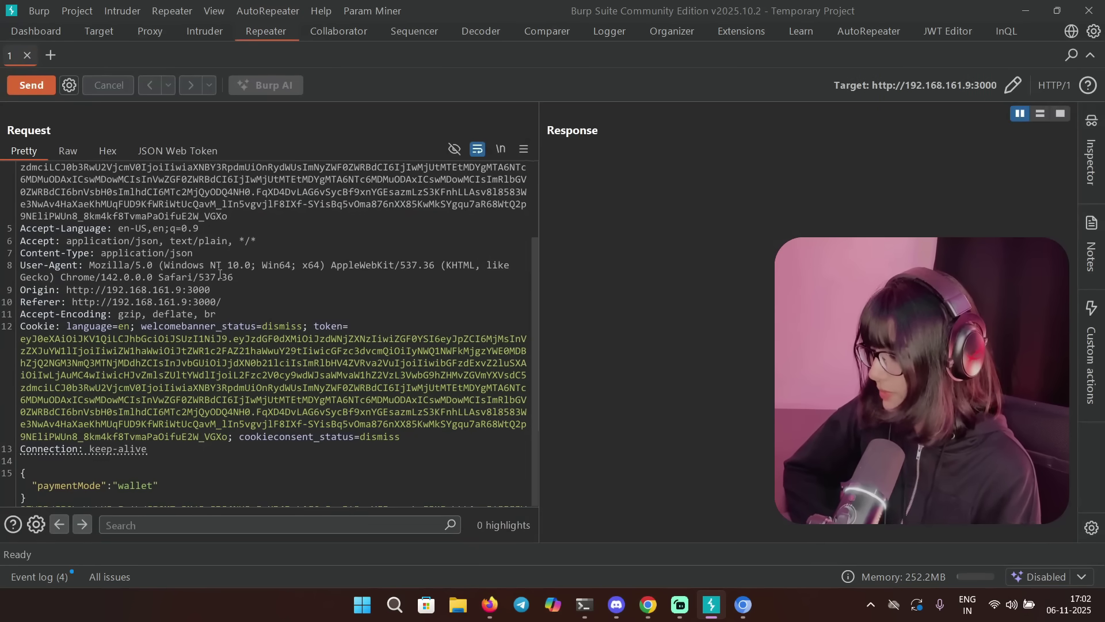
drag(160, 486, 48, 486)
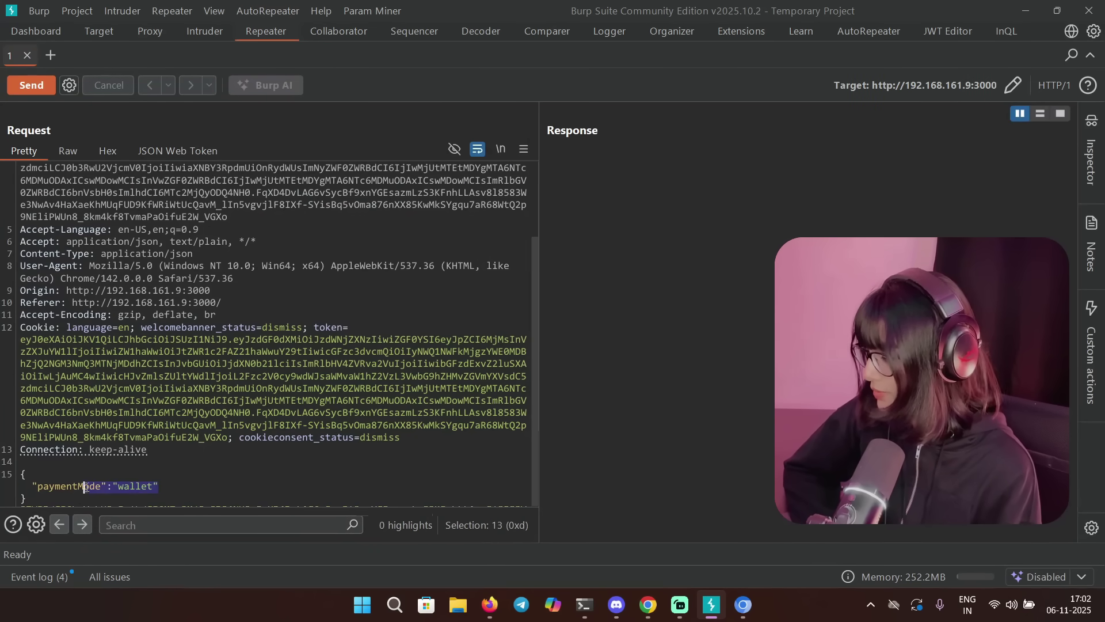
click(231, 487)
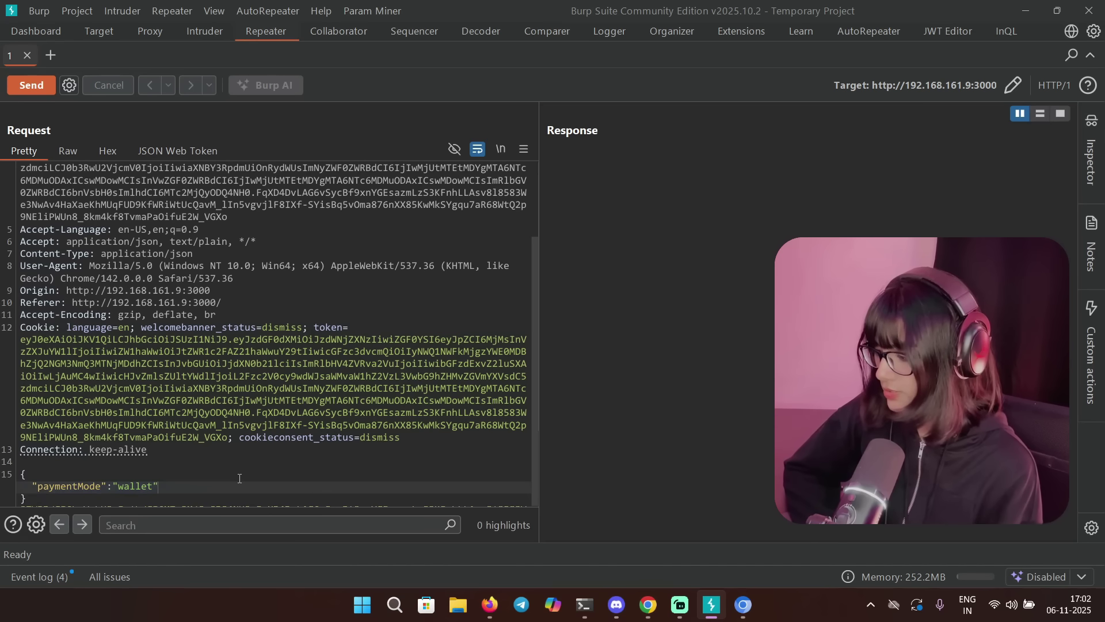
scroll(239, 478, up, 3)
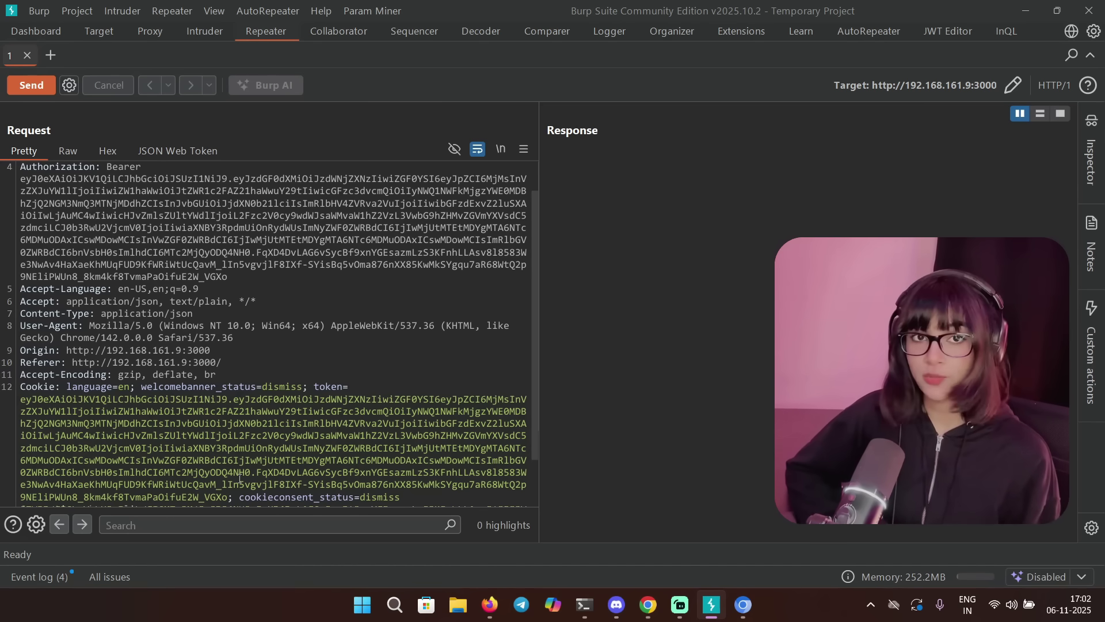
scroll(239, 478, down, 2)
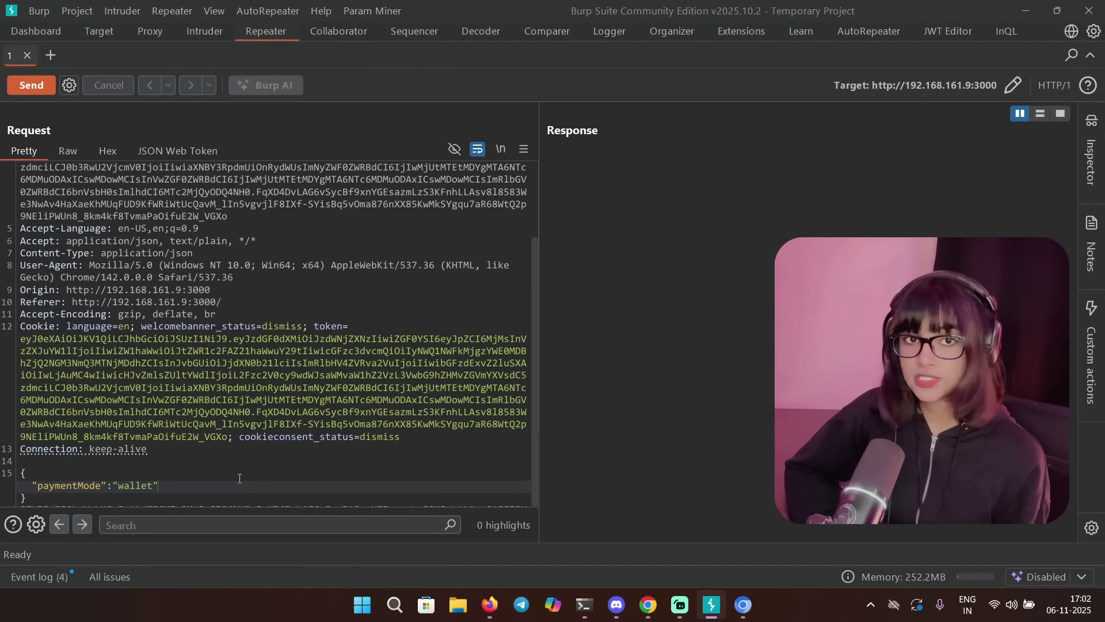
drag(117, 485, 148, 485)
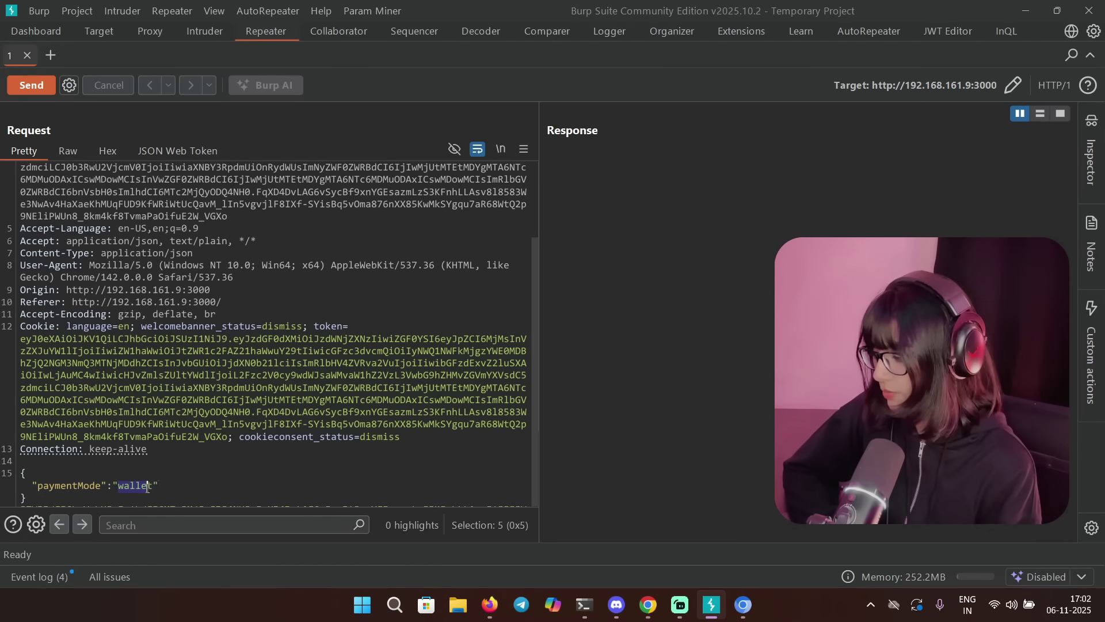
key(BackSpace)
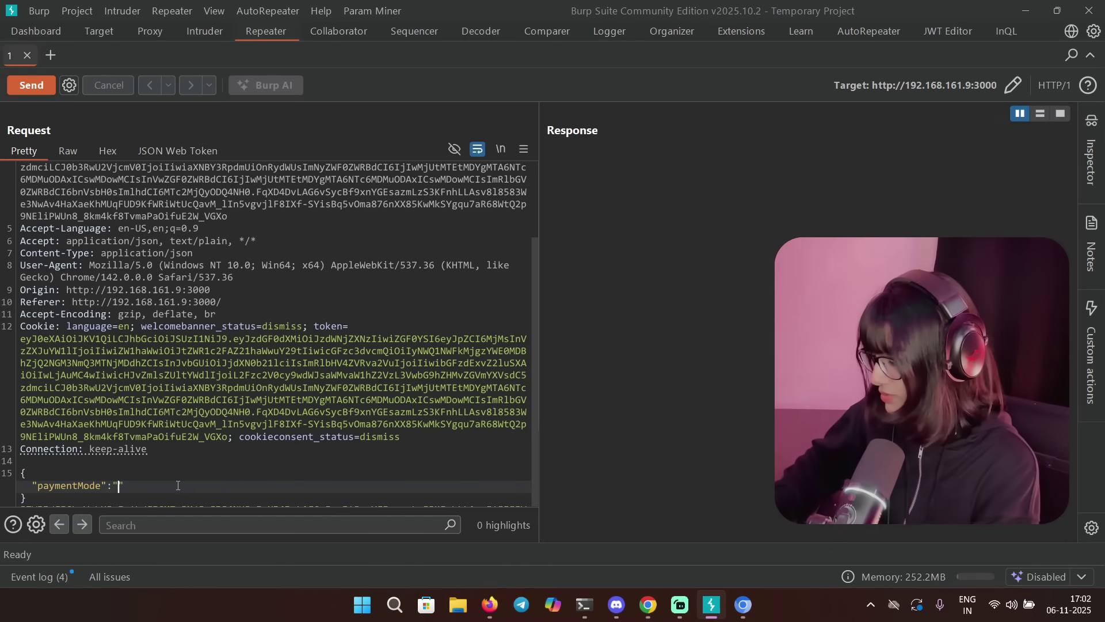
text(paid")
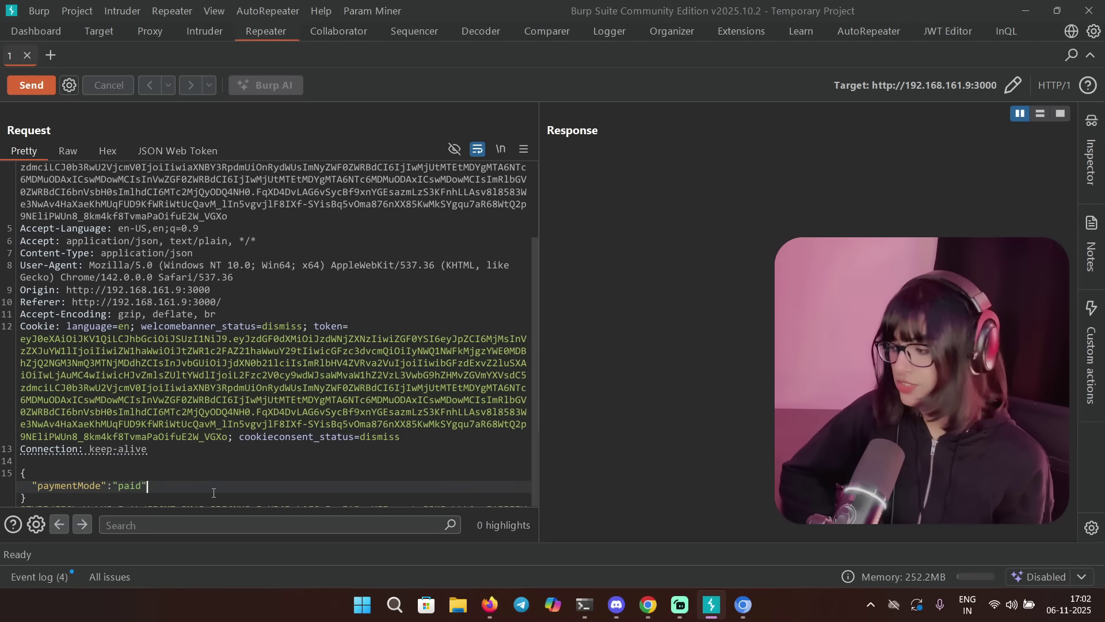
double_click(132, 485)
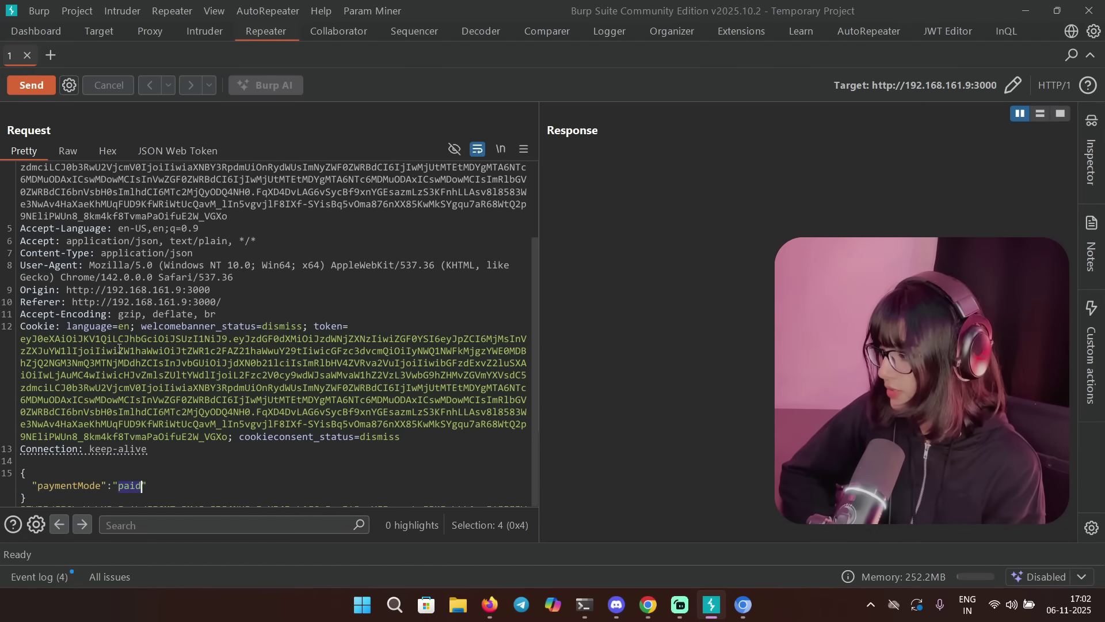
scroll(259, 389, down, 1)
scroll(260, 389, up, 1)
click(257, 425)
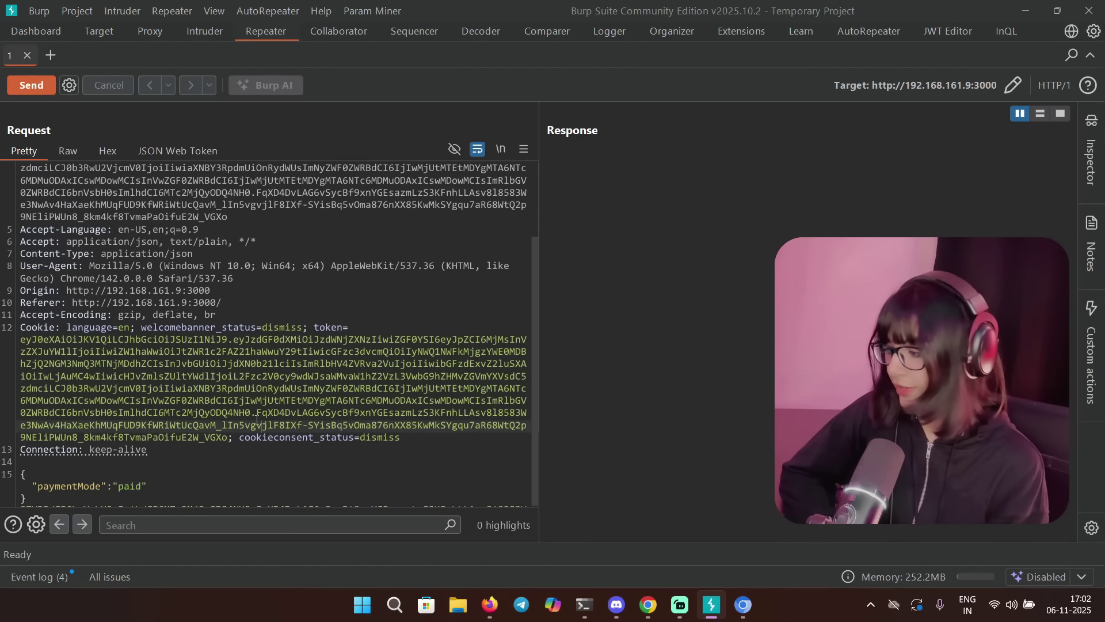
scroll(259, 389, up, 2)
- Send the paid request and highlight the "Congratulations! You are now a deluxe member!" response
click(29, 84)
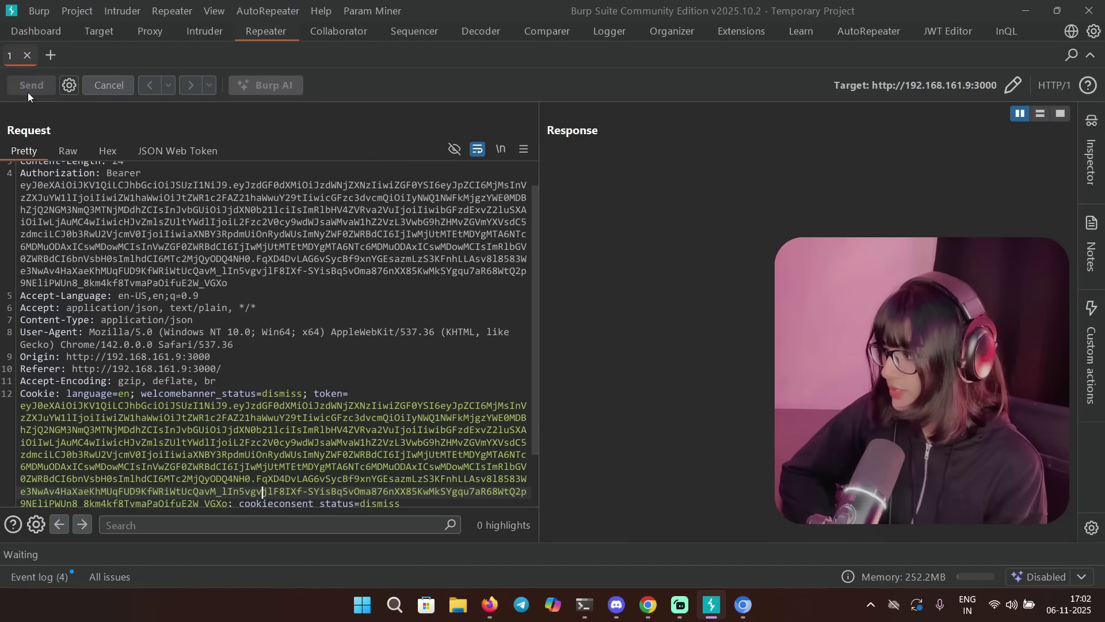
scroll(259, 345, down, 2)
scroll(743, 343, down, 1)
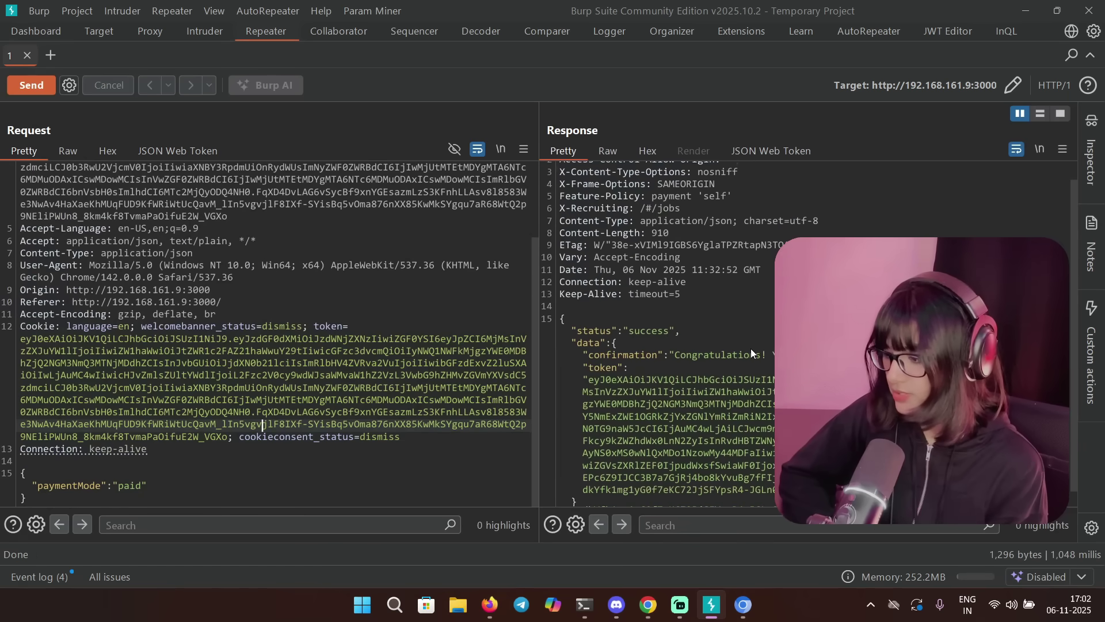
drag(681, 348, 916, 348)
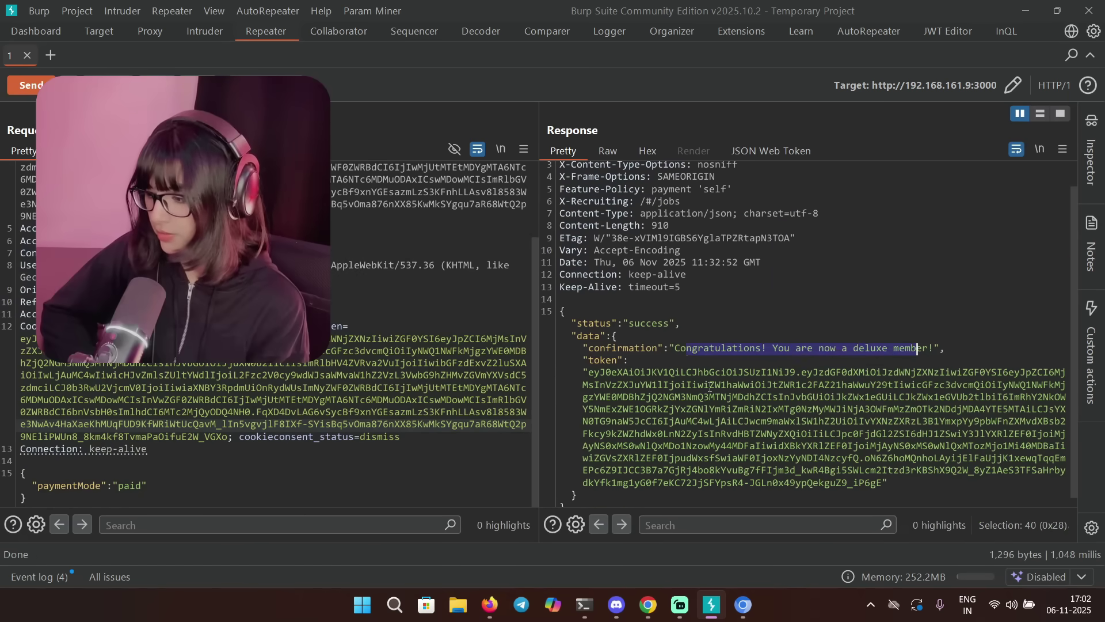
scroll(710, 387, down, 1)
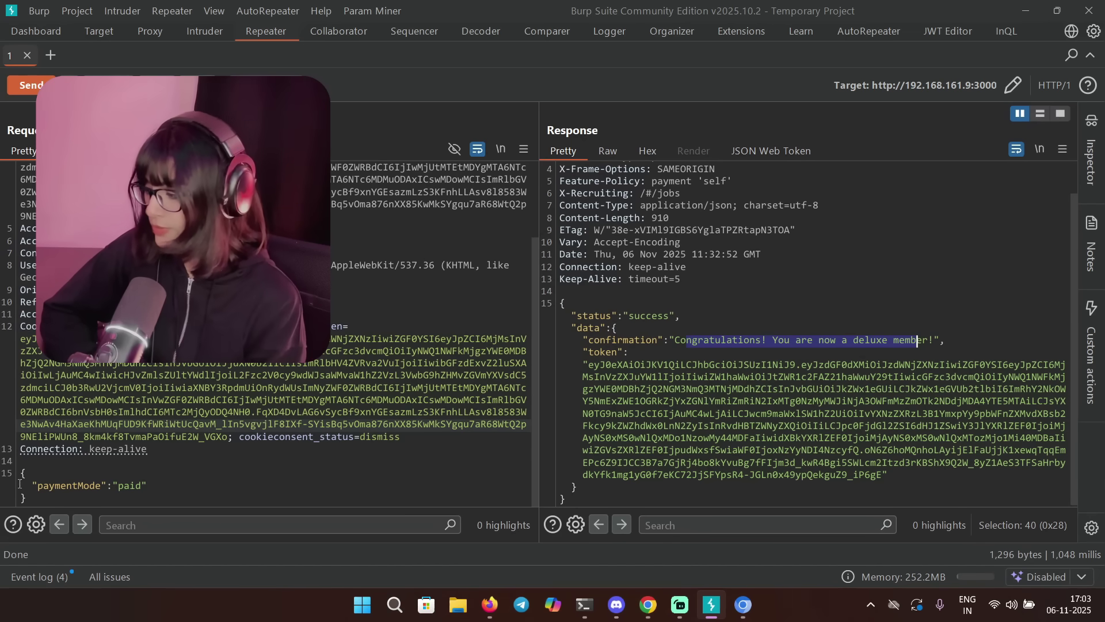
double_click(130, 486)
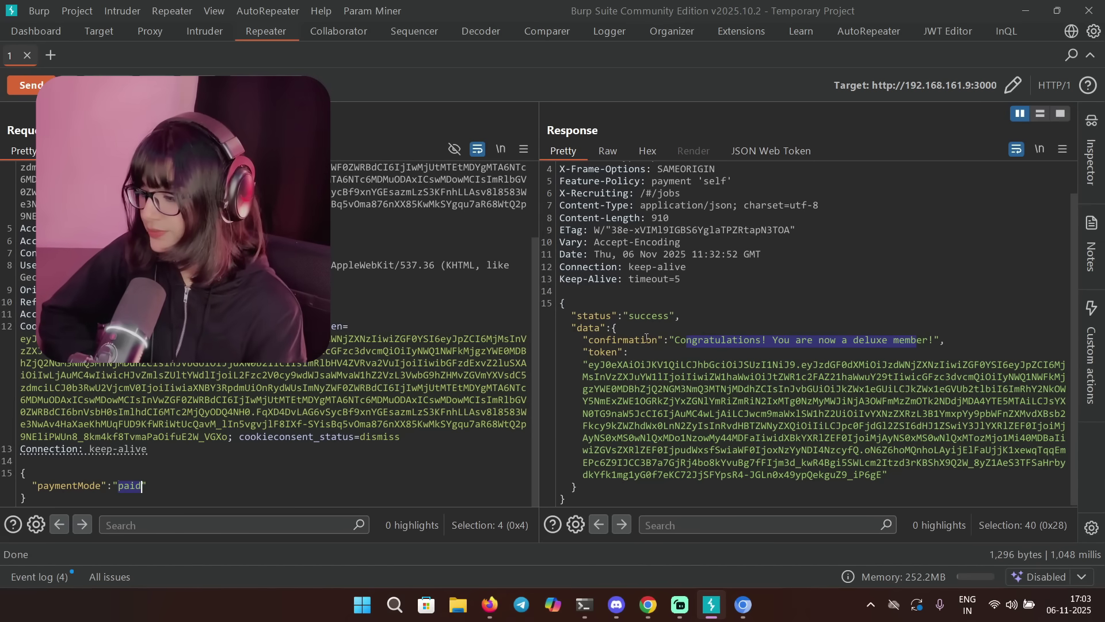
scroll(812, 346, up, 3)
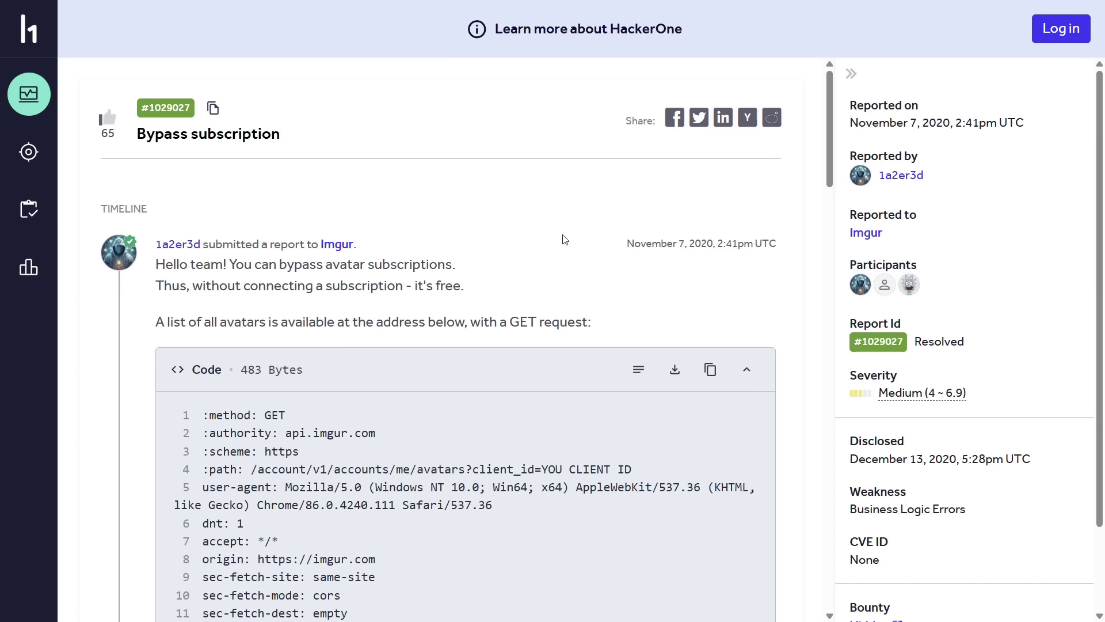
scroll(563, 237, down, 1)
scroll(563, 238, down, 1)
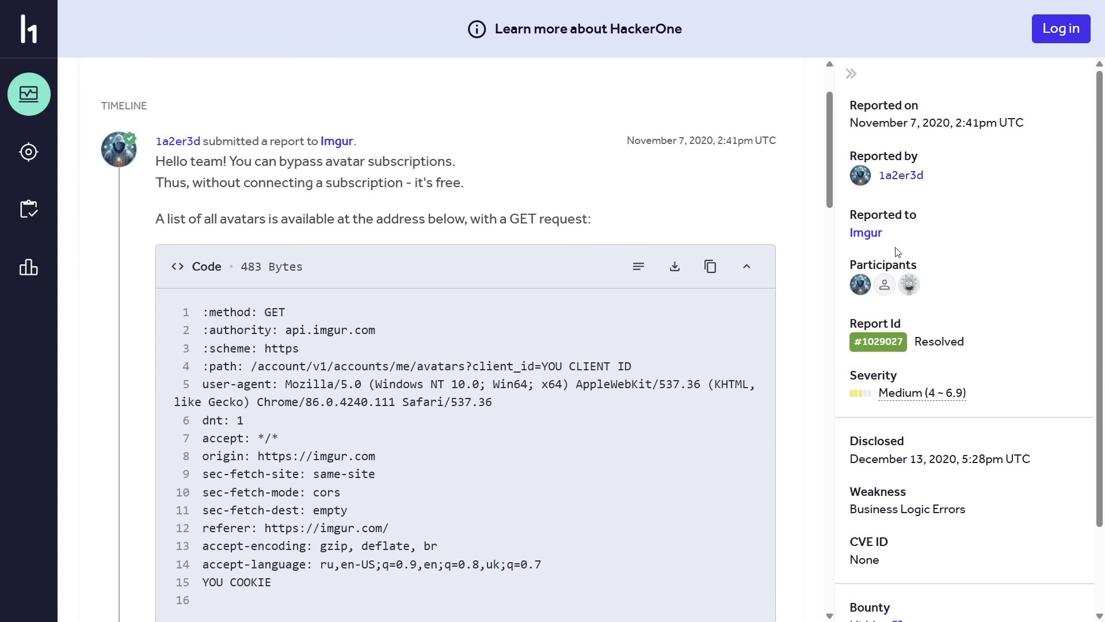
drag(903, 253, 760, 211)
click(621, 202)
scroll(620, 201, down, 1)
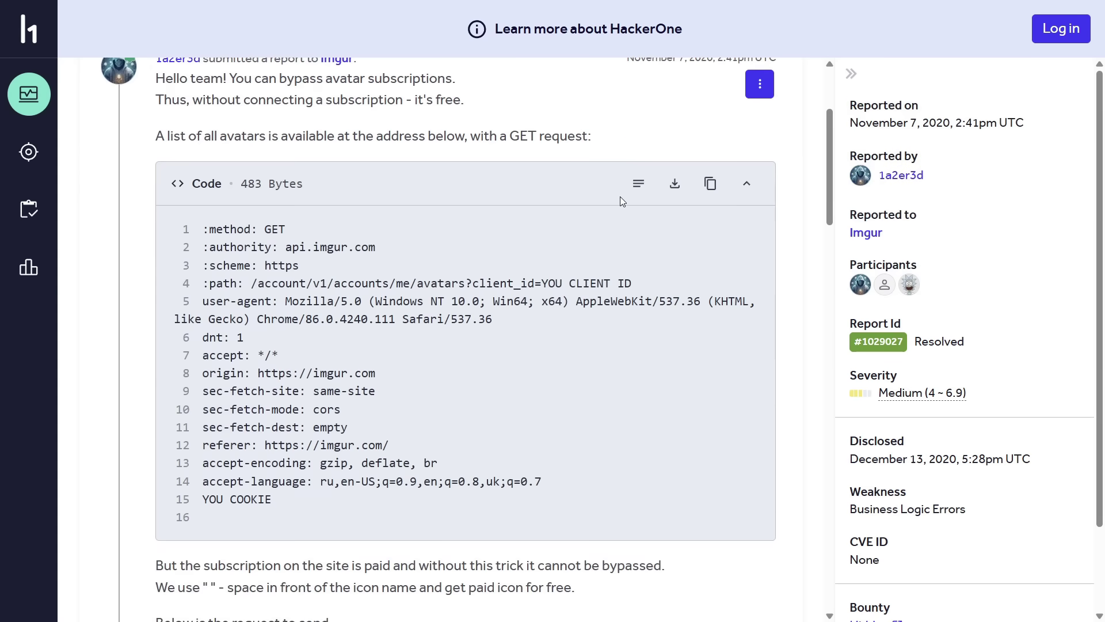
scroll(345, 206, up, 1)
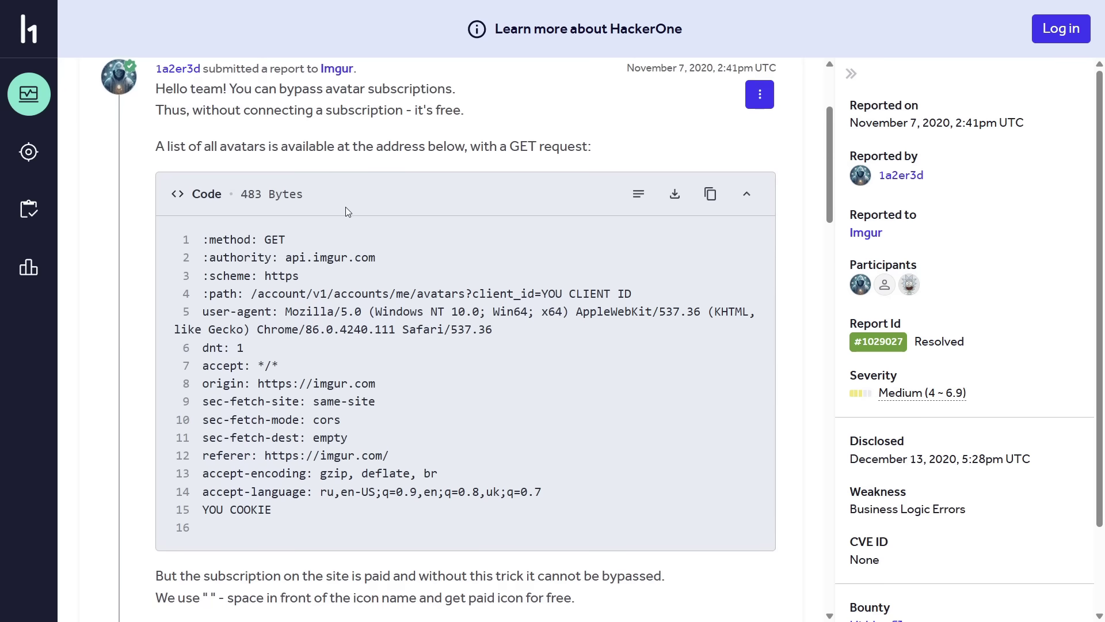
scroll(346, 206, up, 1)
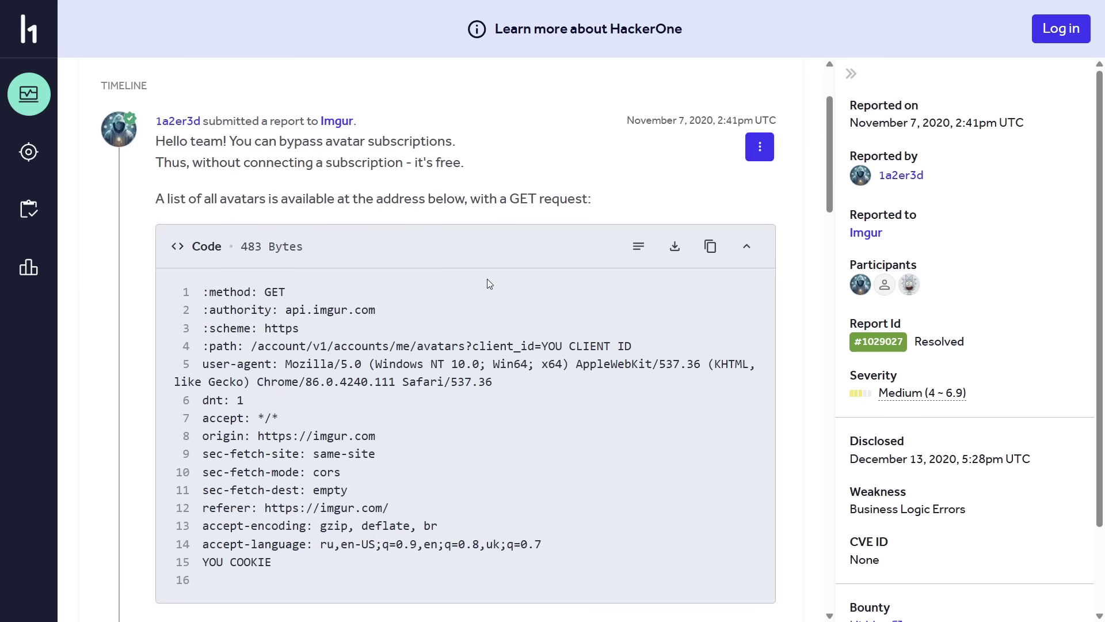
scroll(488, 278, down, 2)
scroll(487, 280, down, 2)
scroll(487, 279, down, 2)
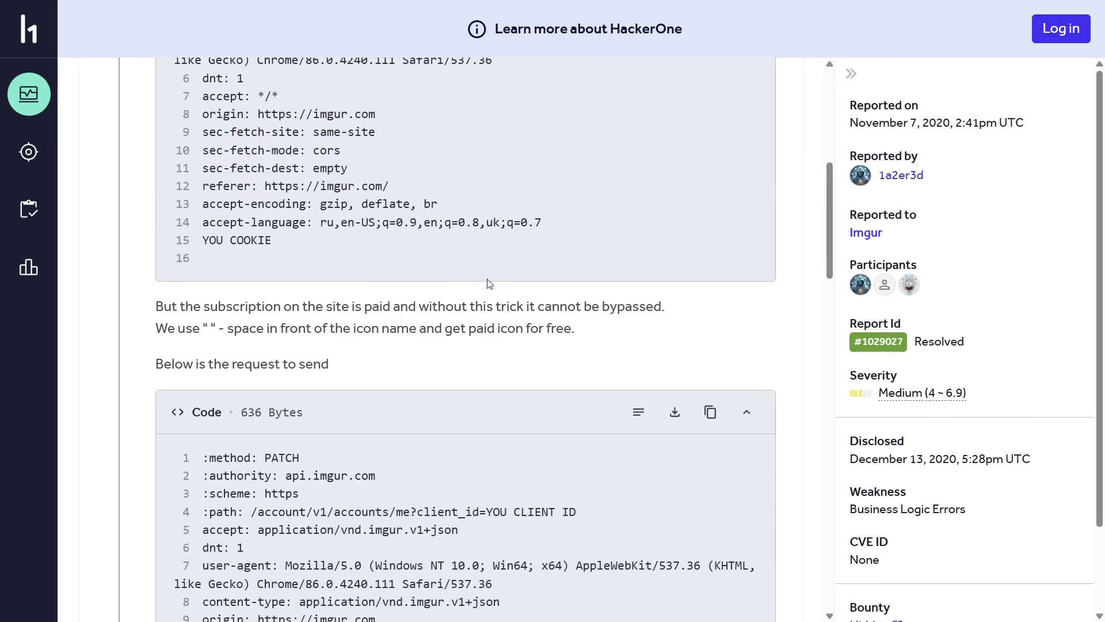
scroll(487, 283, down, 1)
scroll(487, 283, down, 1)
scroll(487, 283, down, 1)
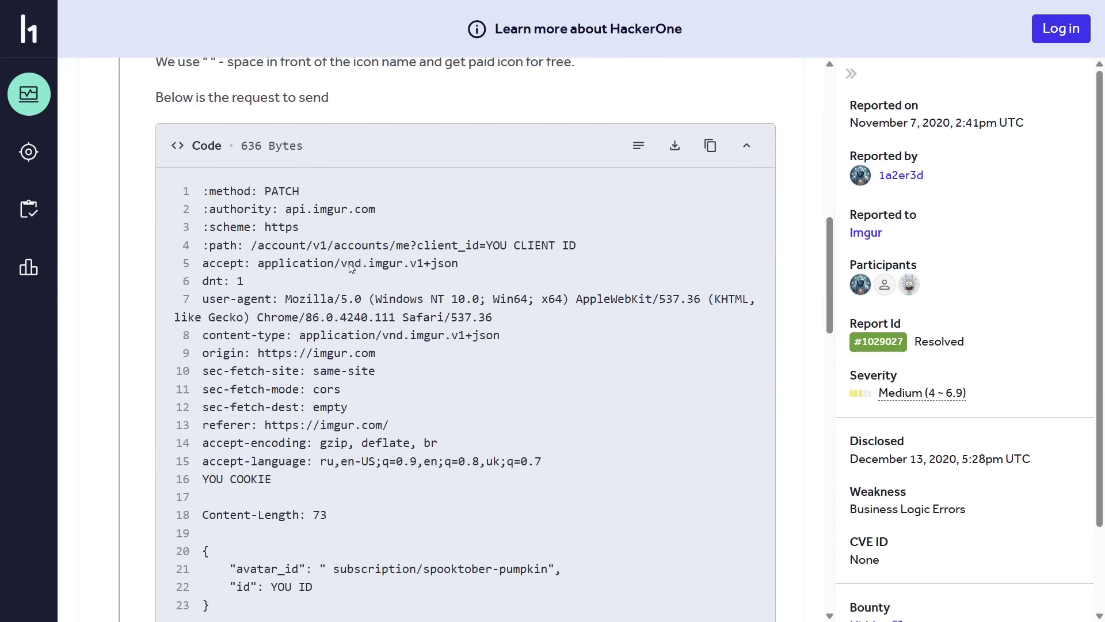
scroll(276, 266, down, 1)
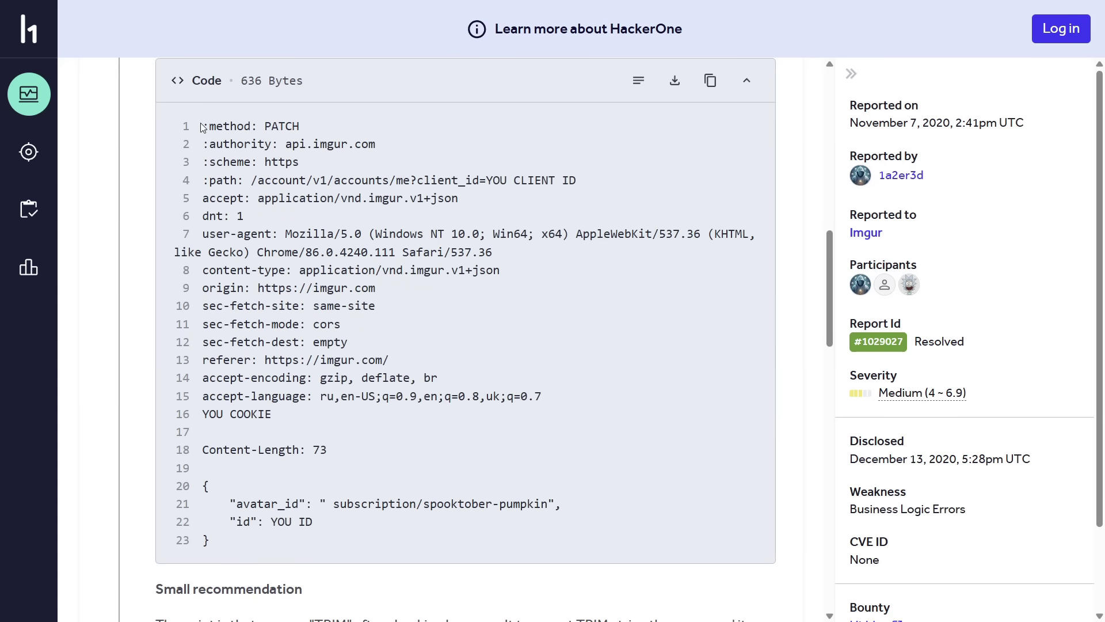
drag(208, 127, 300, 128)
click(319, 139)
mouse_move(257, 180)
mouse_down()
mouse_move(398, 198)
mouse_move(419, 180)
mouse_move(576, 180)
mouse_up()
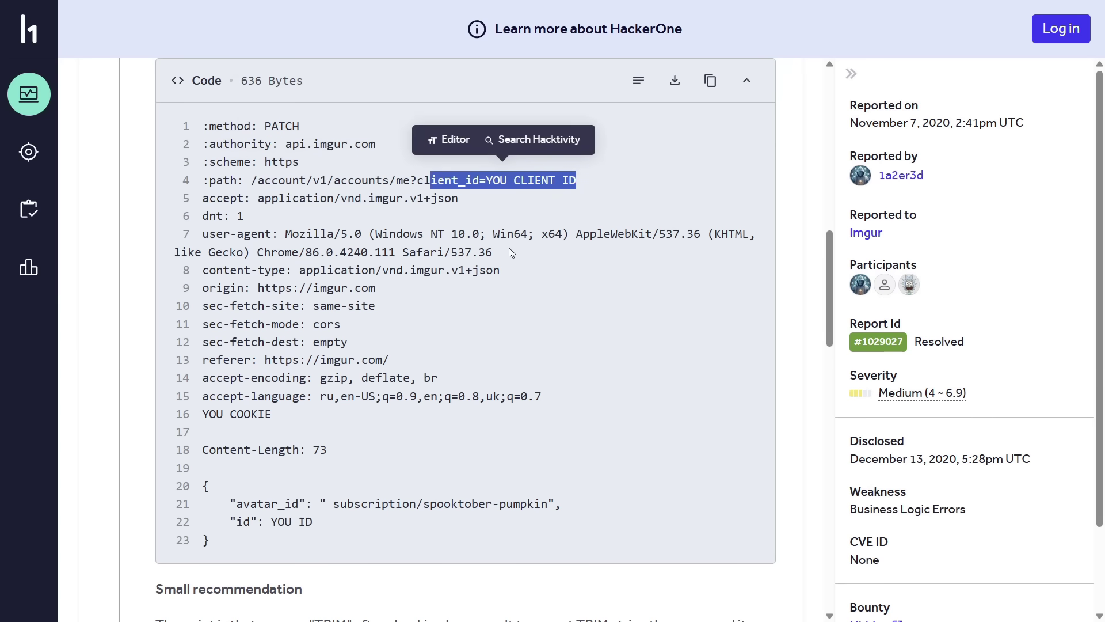
click(510, 210)
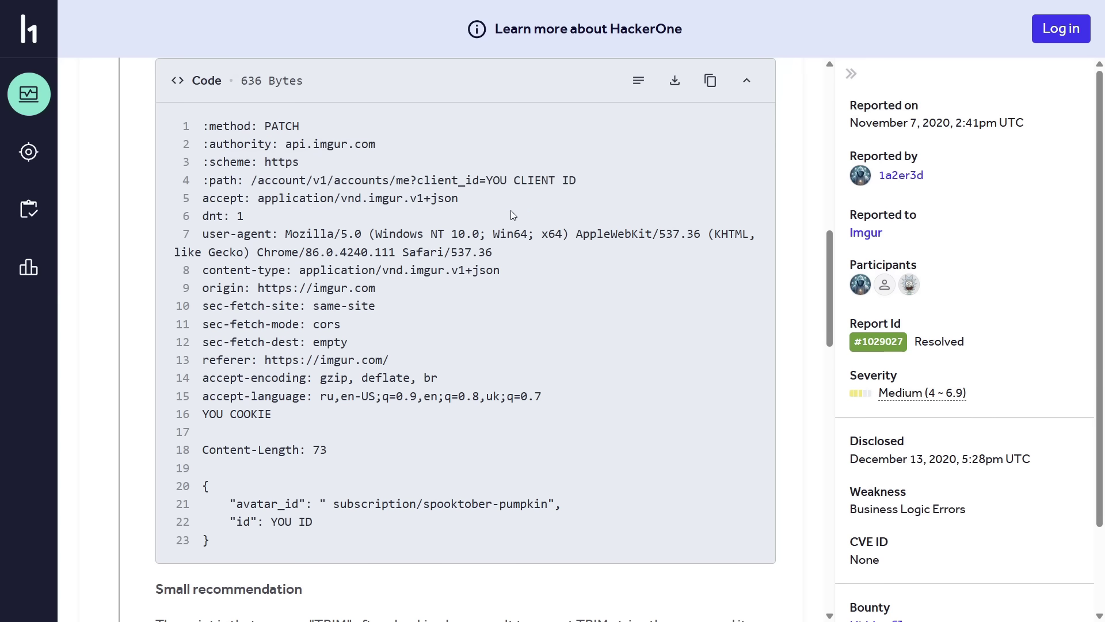
scroll(511, 209, down, 1)
mouse_move(313, 427)
mouse_down()
mouse_move(229, 409)
mouse_move(306, 409)
mouse_up()
click(299, 437)
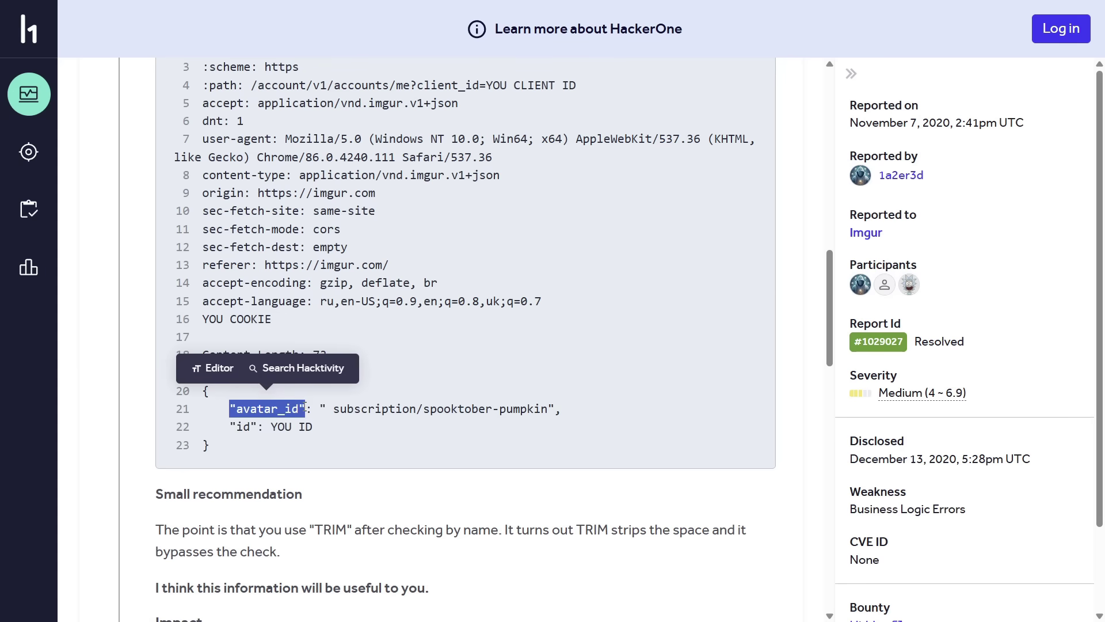
drag(230, 426, 553, 409)
click(249, 408)
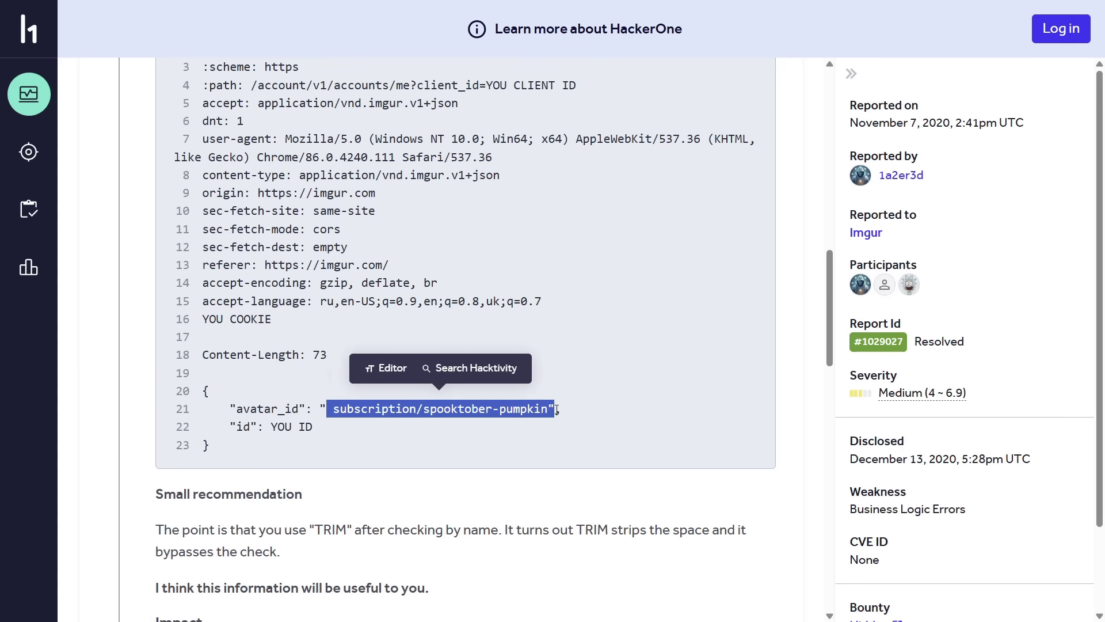
click(465, 437)
drag(423, 409, 552, 408)
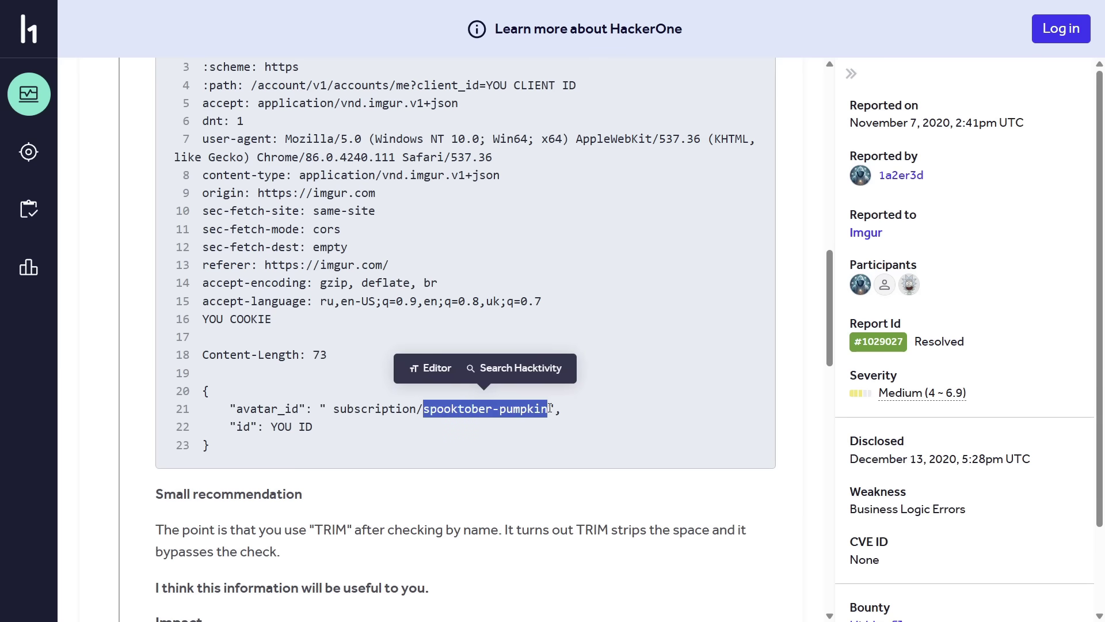
click(444, 411)
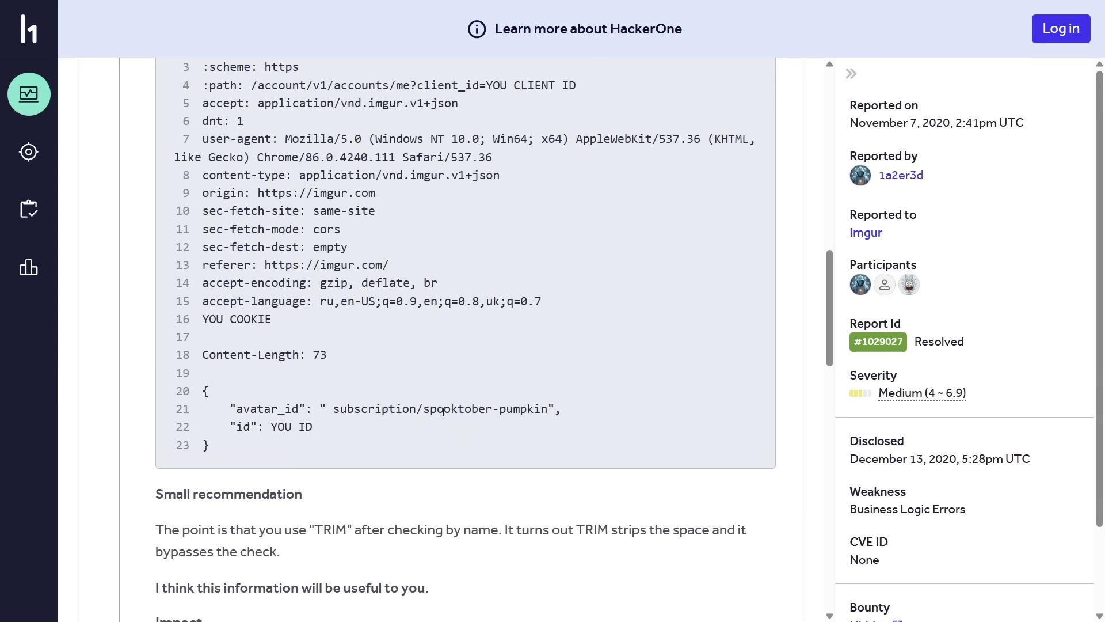
double_click(342, 408)
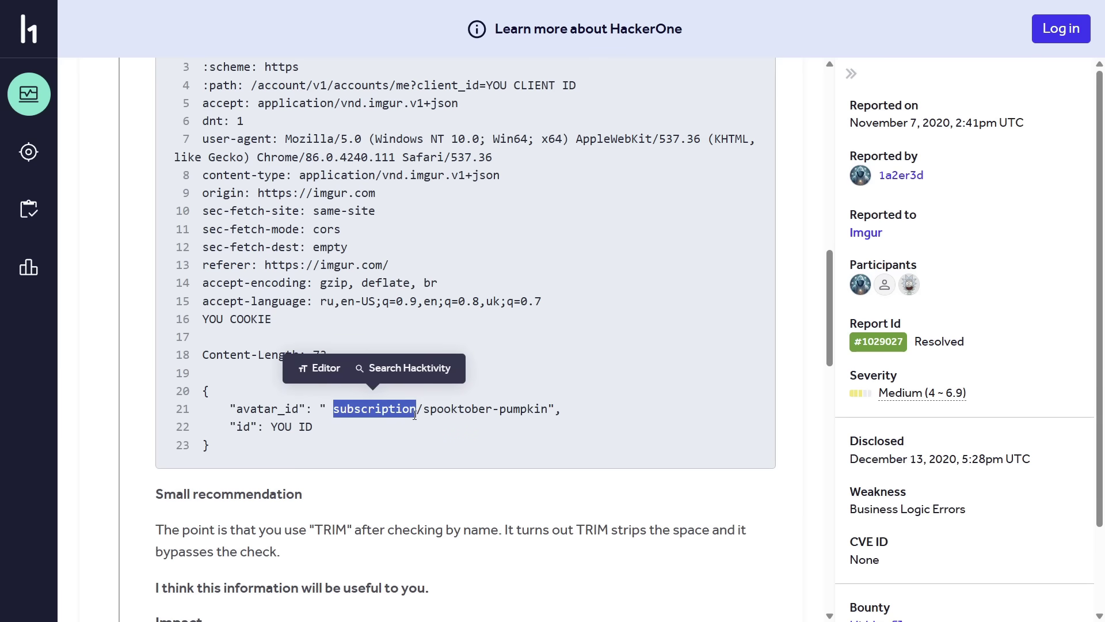
click(379, 422)
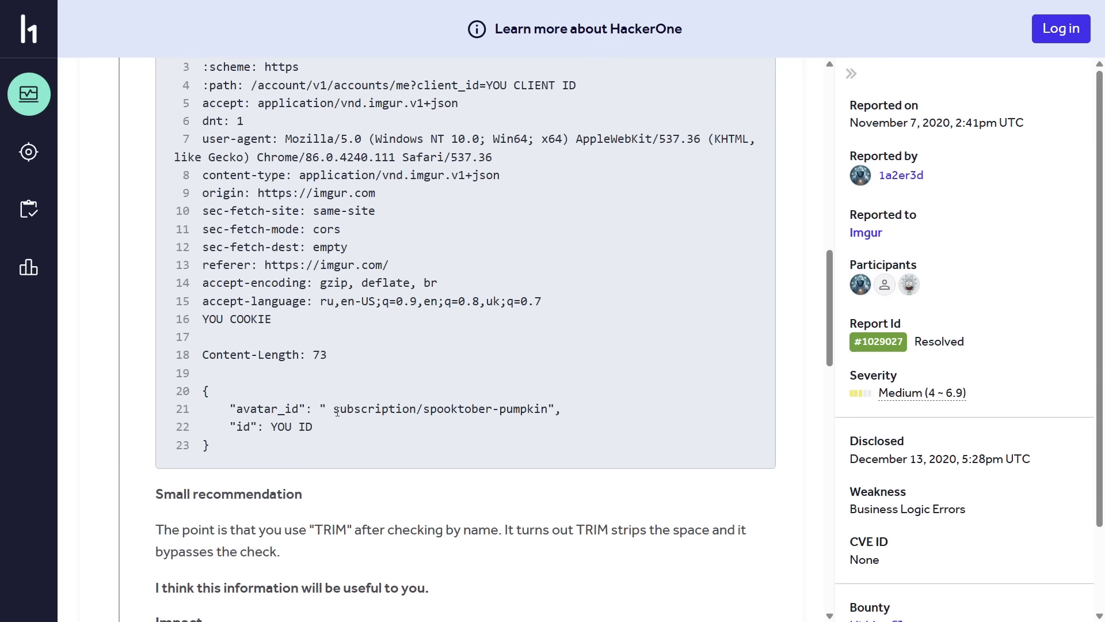
drag(334, 409, 327, 409)
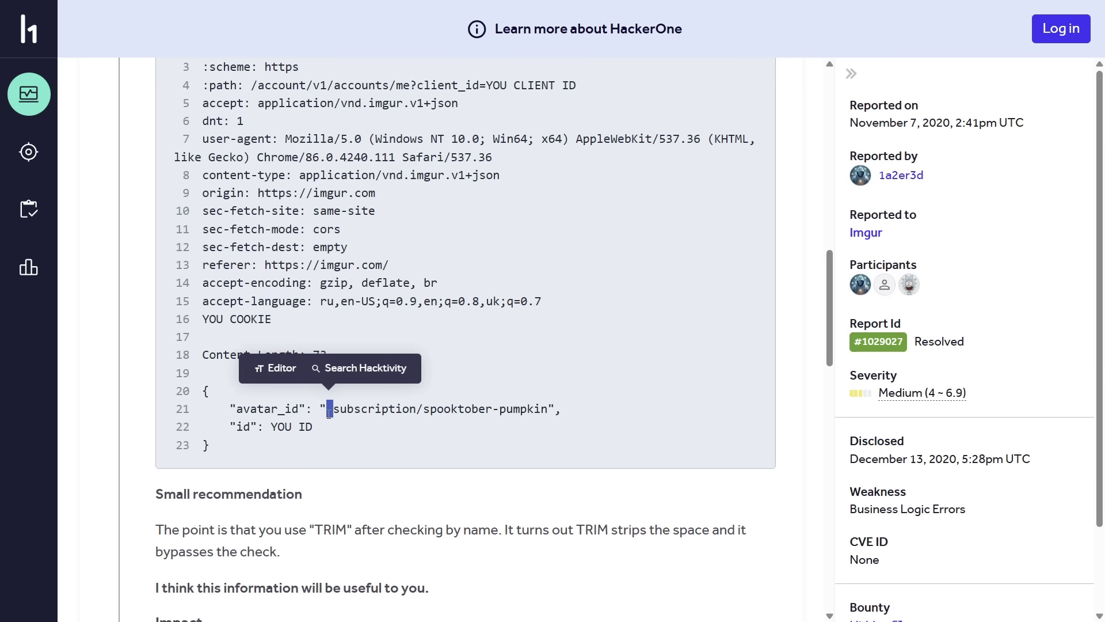
click(423, 443)
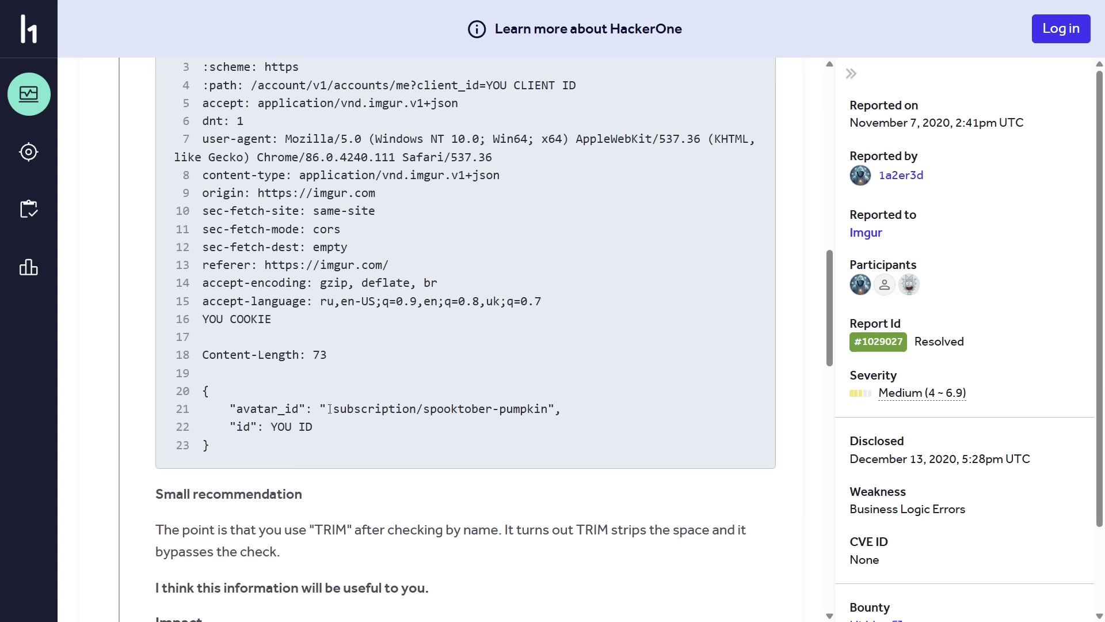
drag(328, 409, 334, 409)
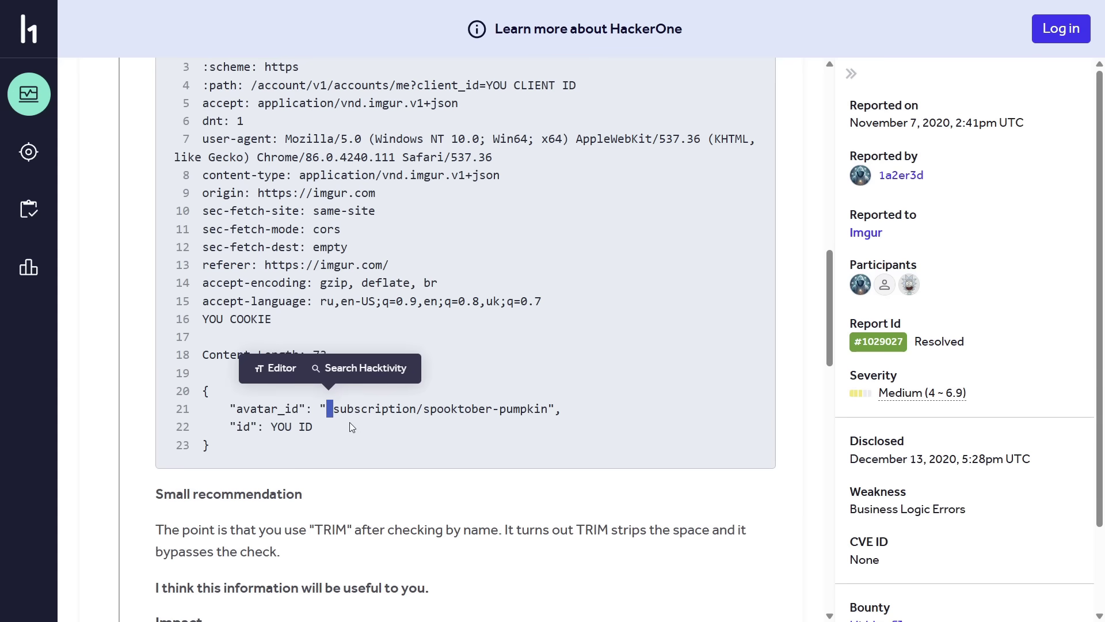
click(350, 422)
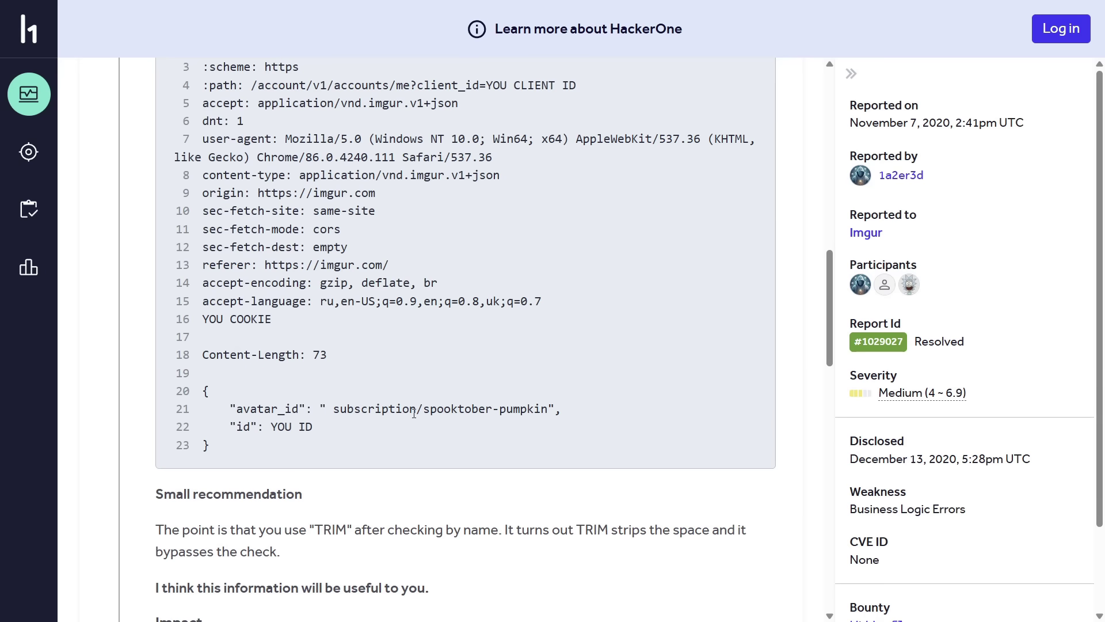
scroll(415, 413, down, 1)
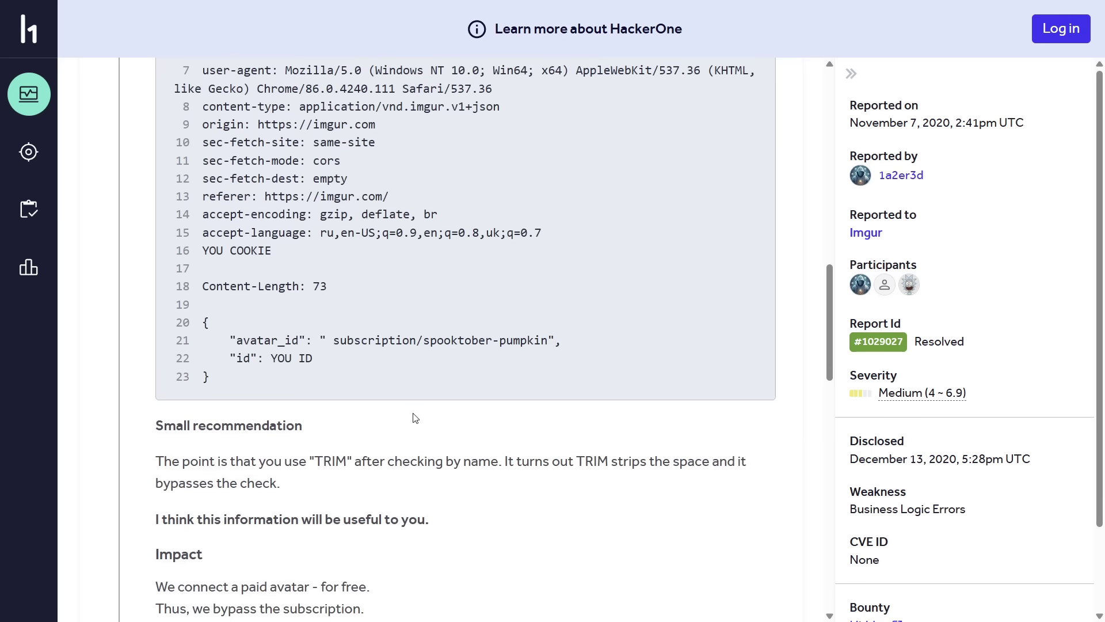
scroll(414, 418, down, 1)
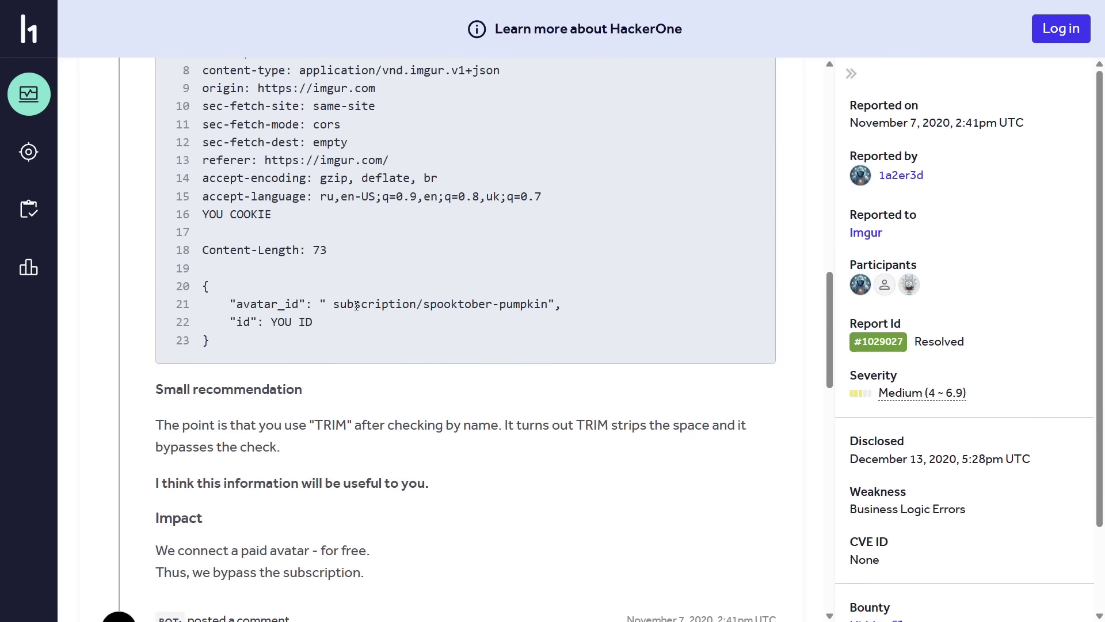
scroll(354, 309, down, 2)
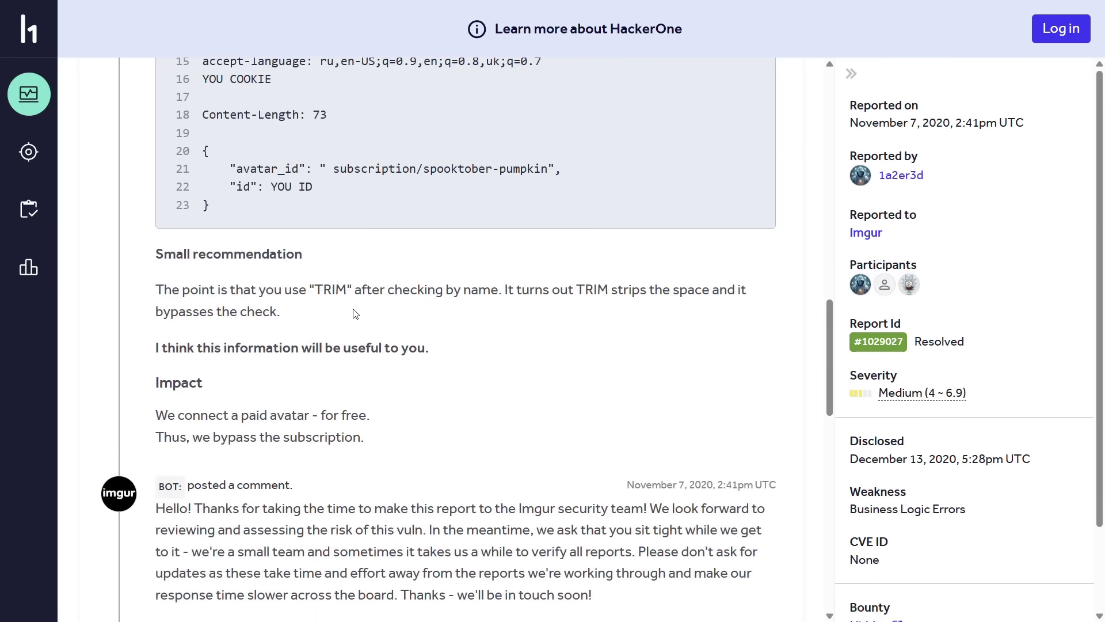
scroll(354, 313, down, 1)
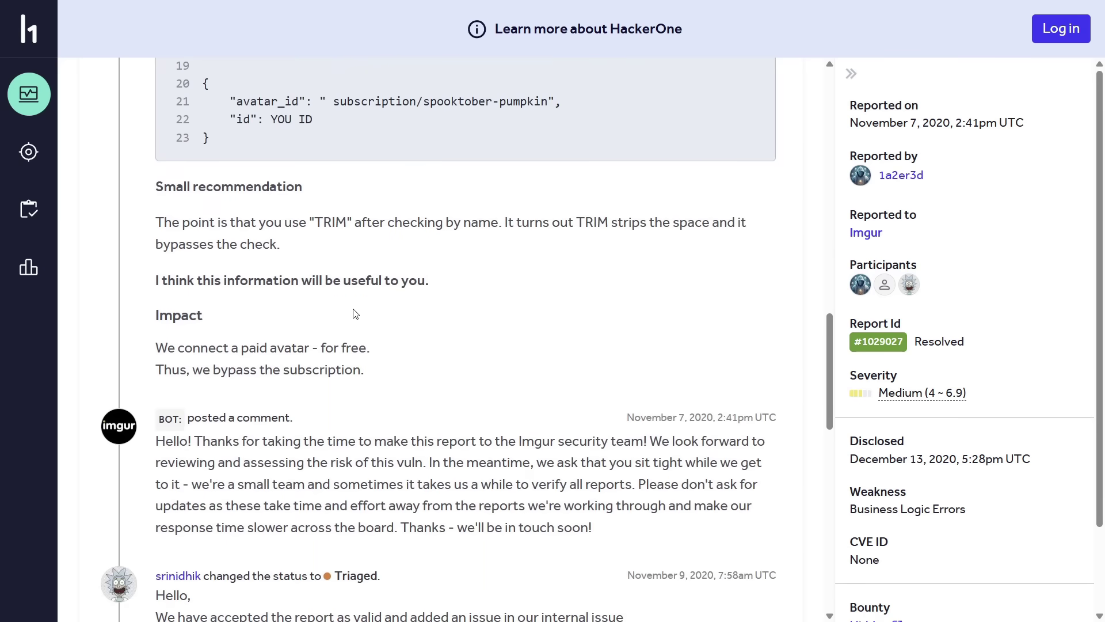
scroll(354, 313, up, 2)
scroll(354, 313, up, 1)
scroll(342, 329, up, 1)
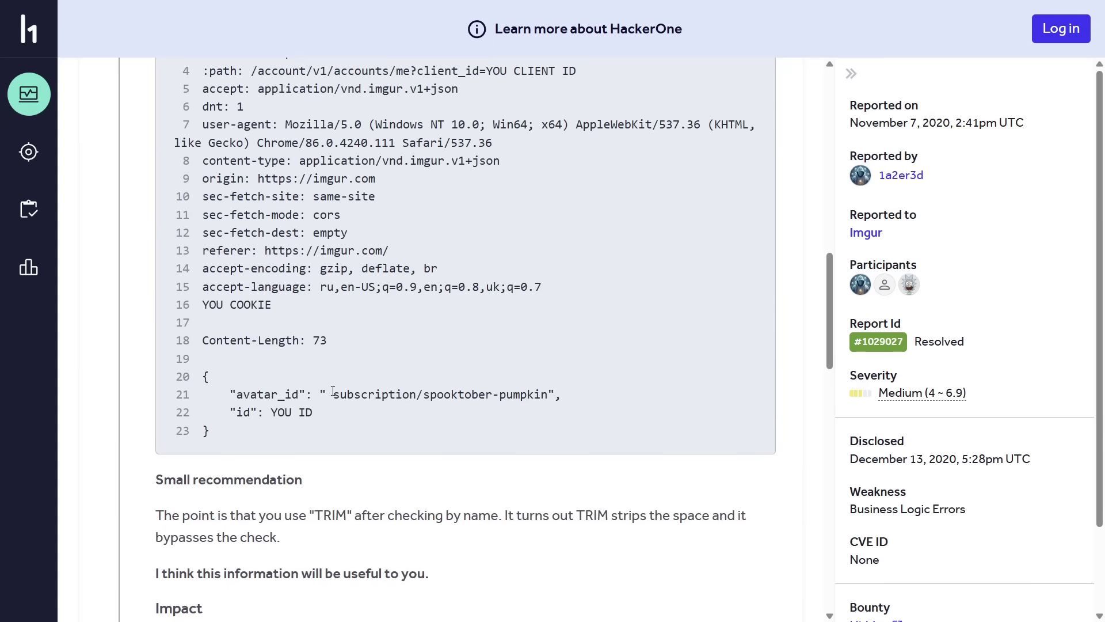
drag(327, 394, 547, 394)
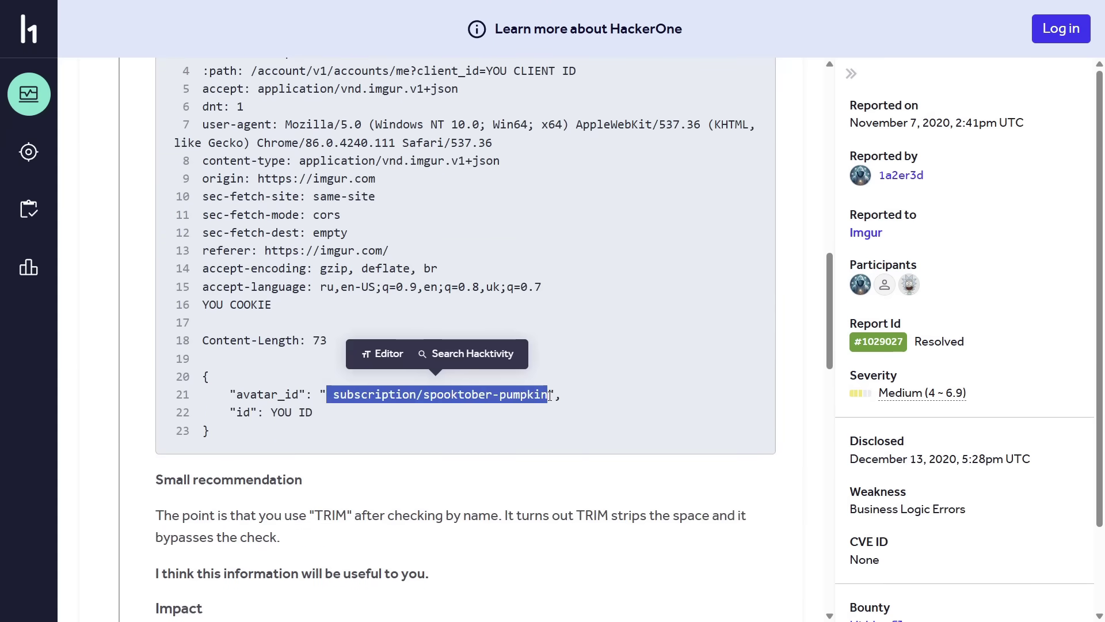
click(485, 420)
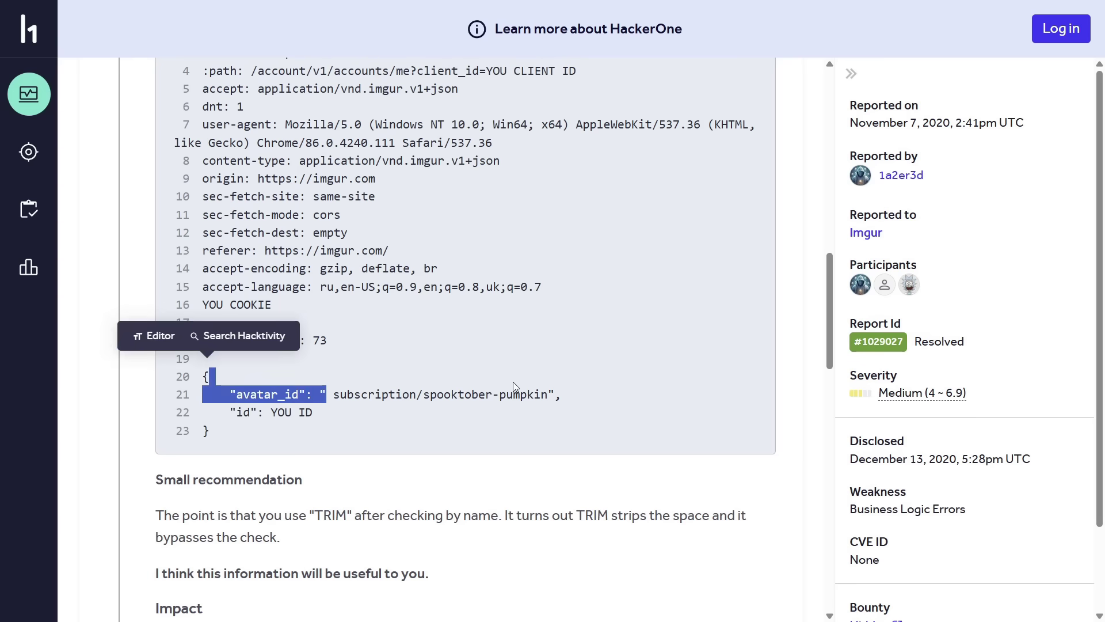
drag(326, 394, 549, 394)
click(464, 417)
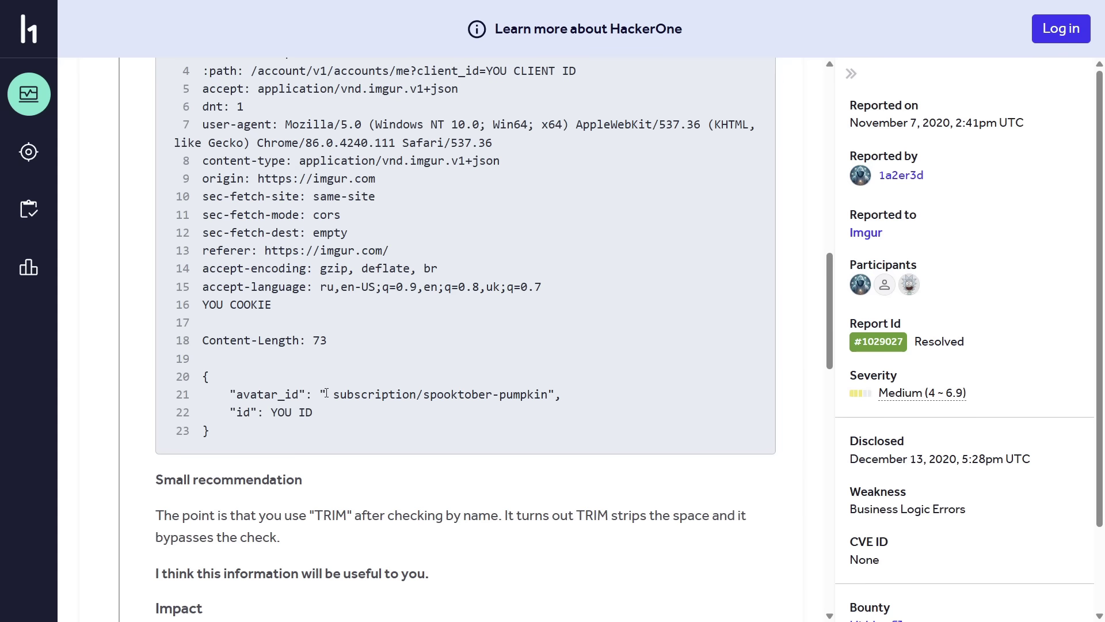
drag(327, 393, 549, 395)
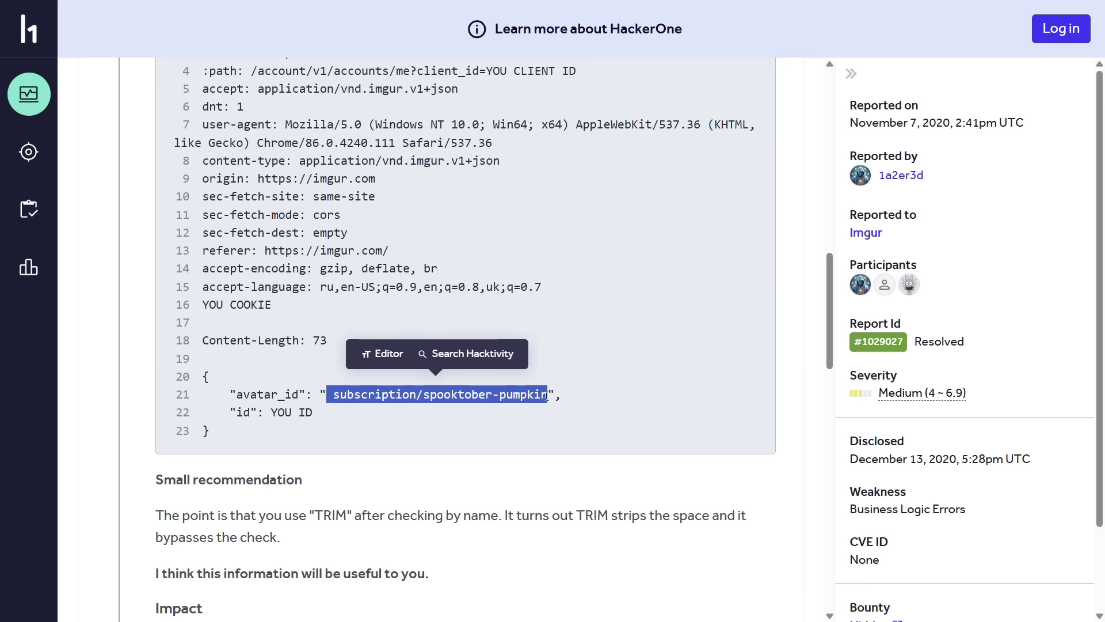
click(556, 471)
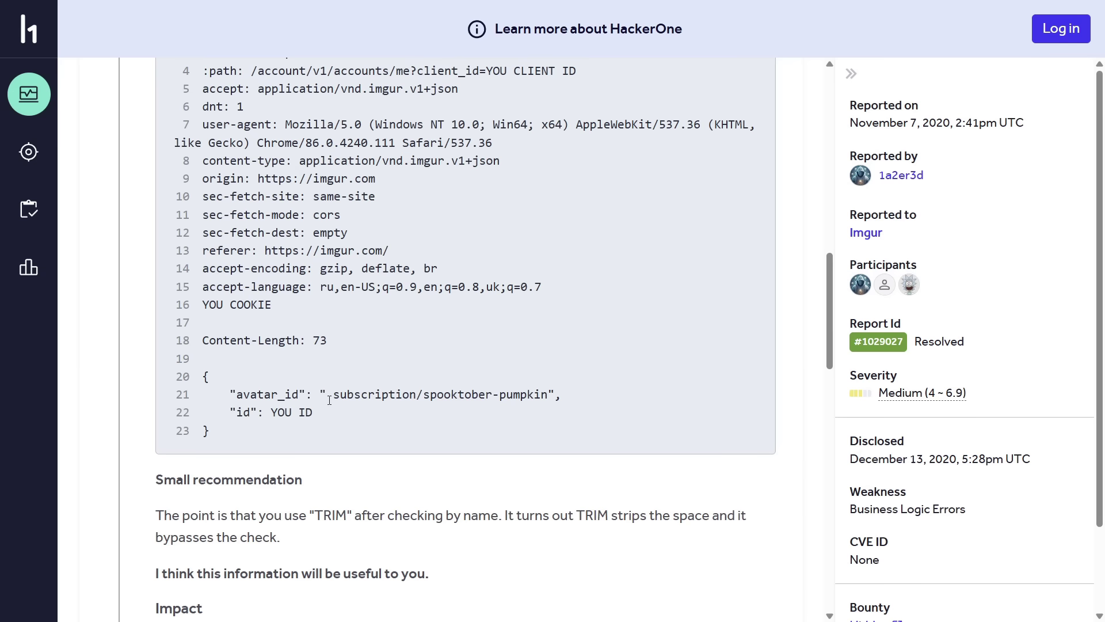
drag(326, 395, 332, 395)
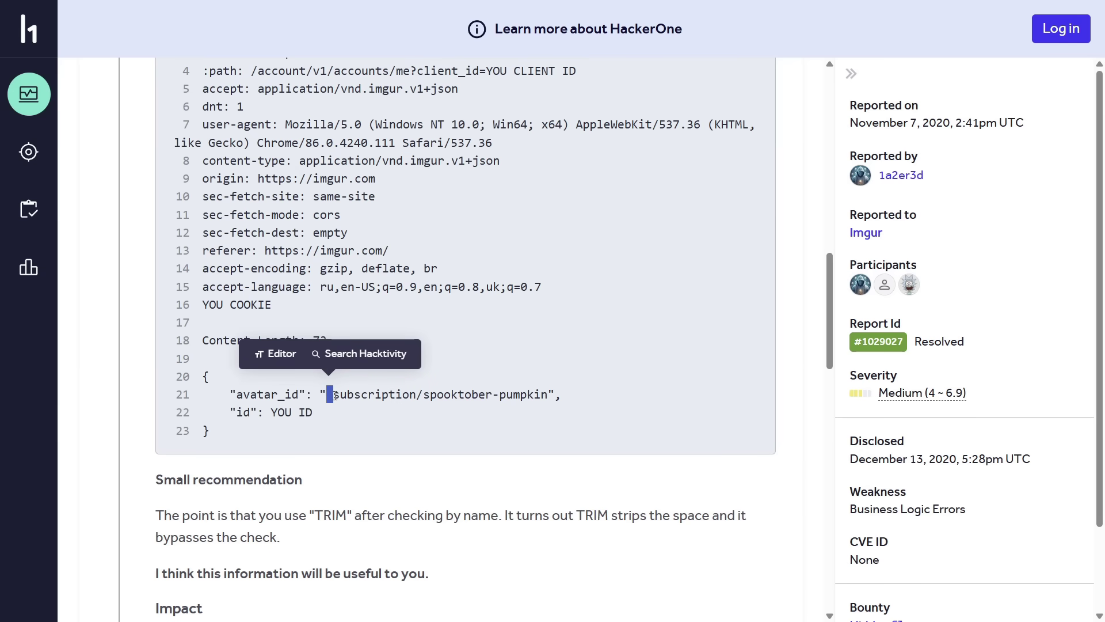
click(331, 395)
drag(327, 395, 550, 395)
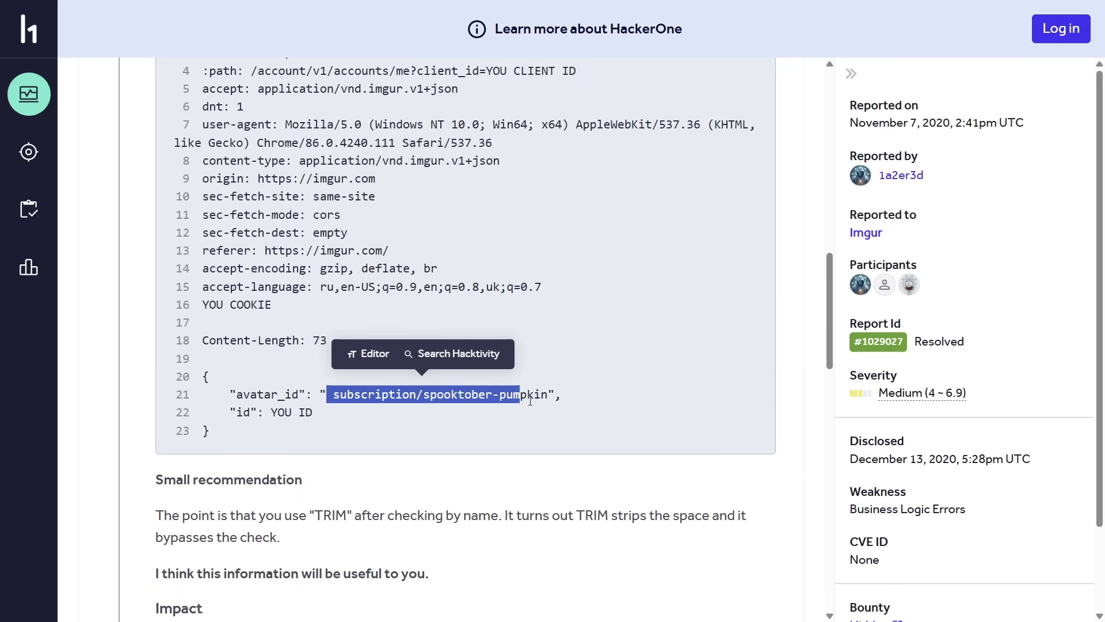
click(323, 400)
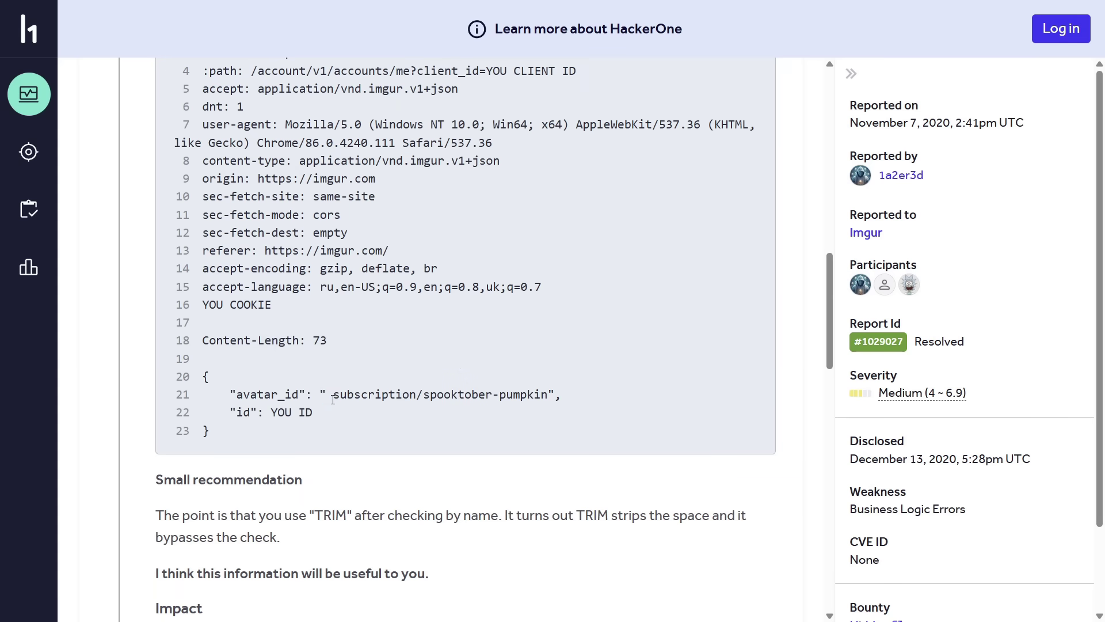
drag(334, 395, 550, 395)
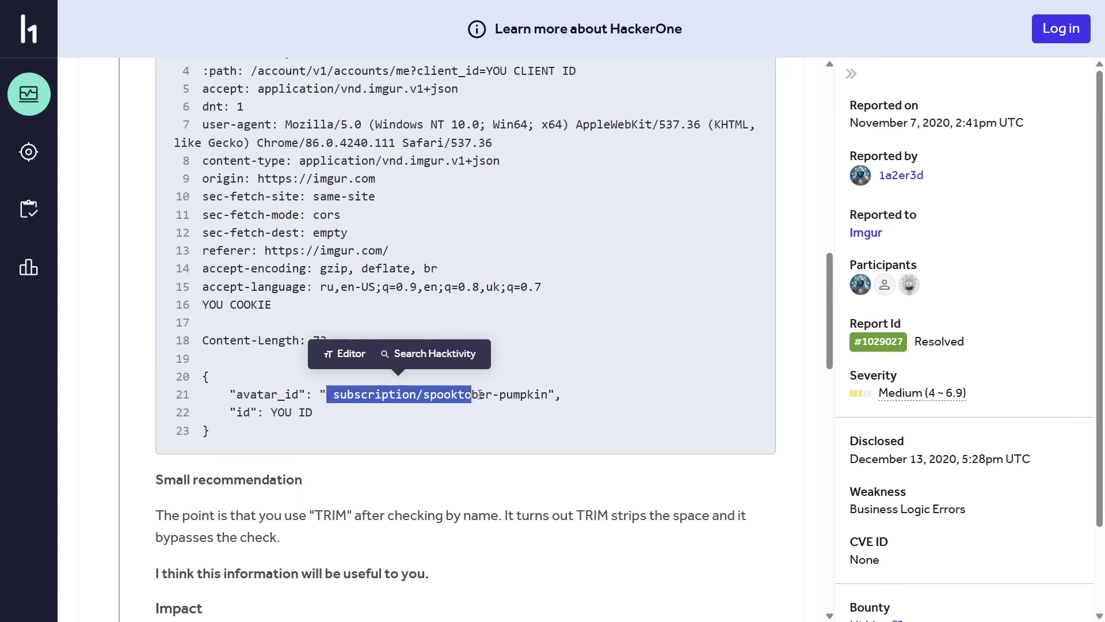
click(510, 415)
drag(334, 395, 549, 394)
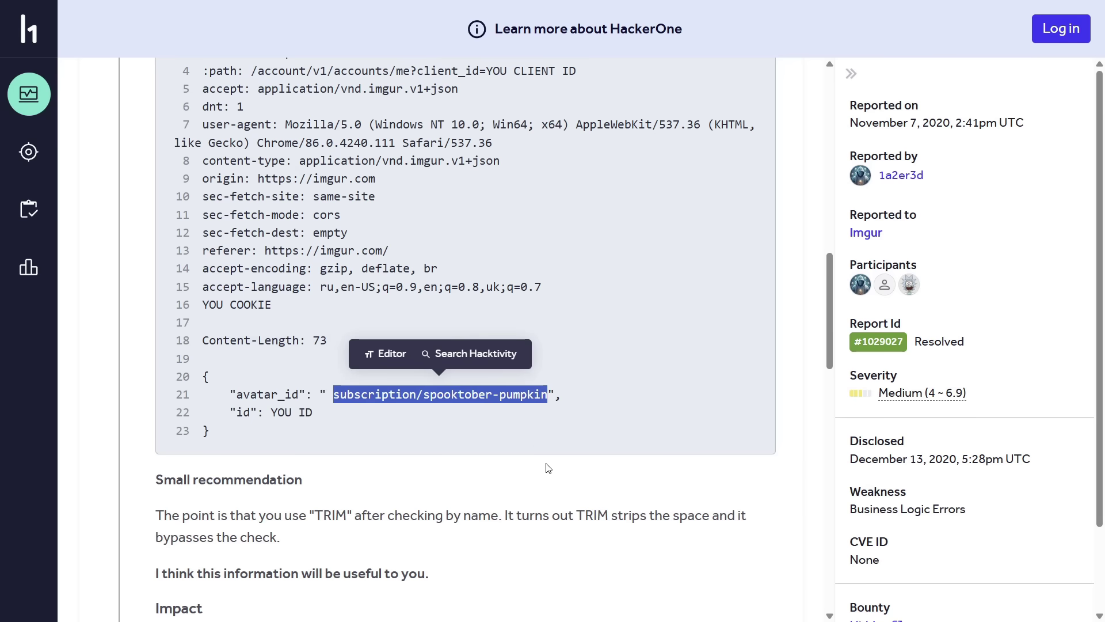
scroll(547, 468, down, 2)
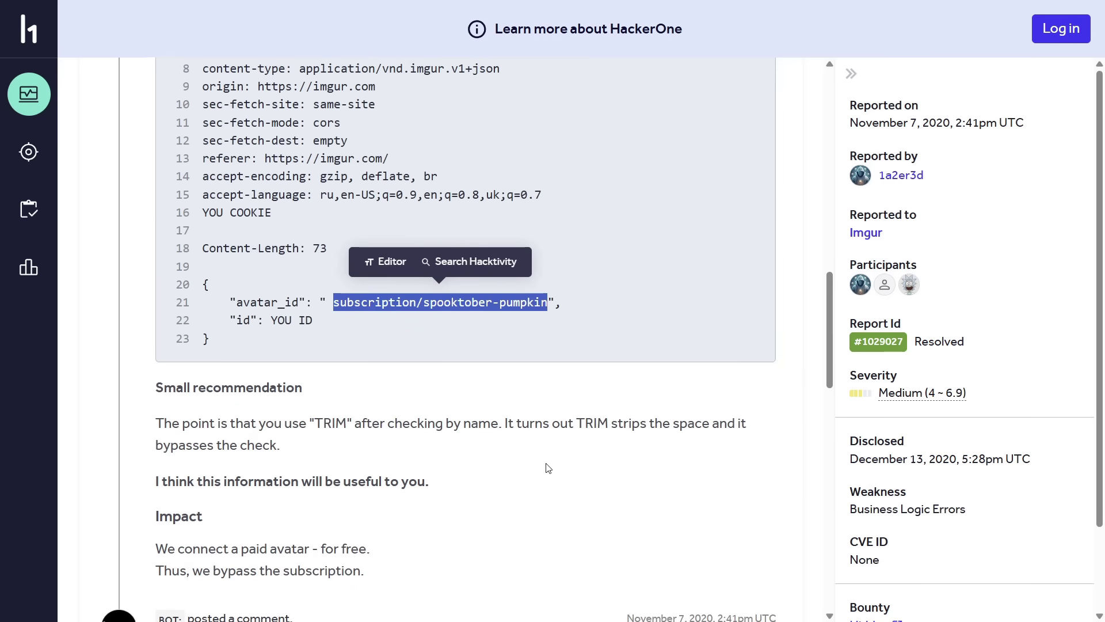
click(448, 345)
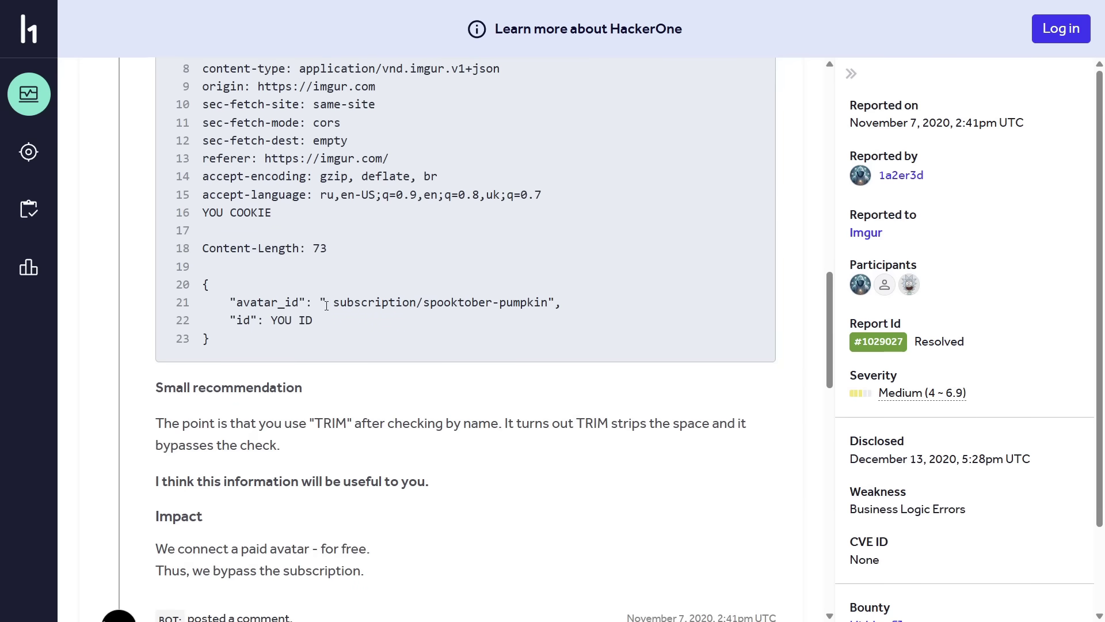
drag(327, 305, 549, 302)
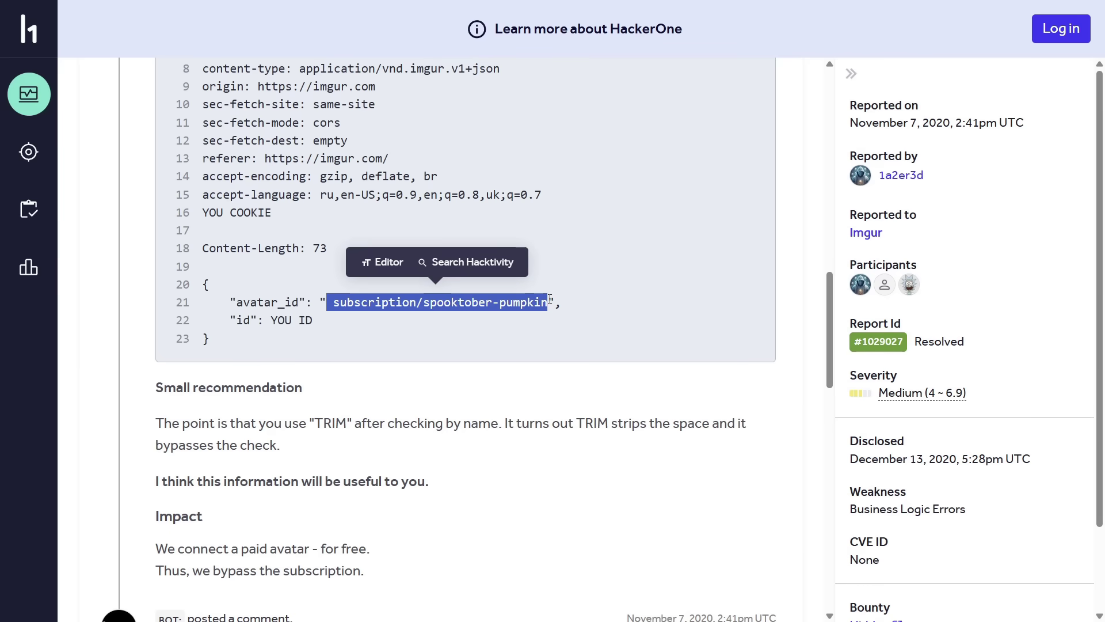
click(534, 385)
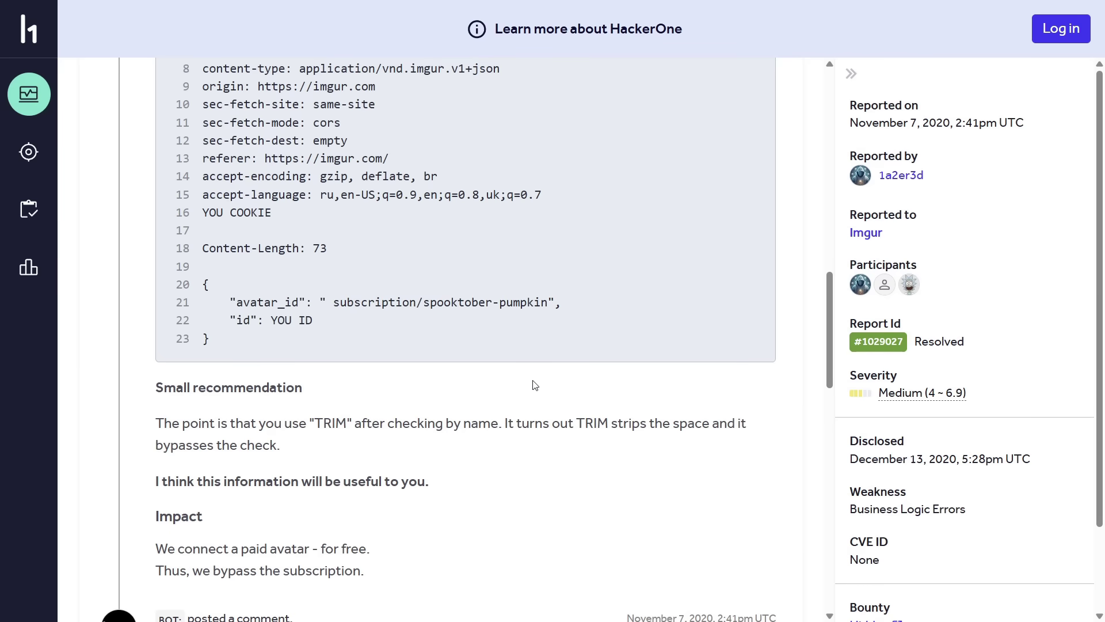
scroll(534, 385, down, 1)
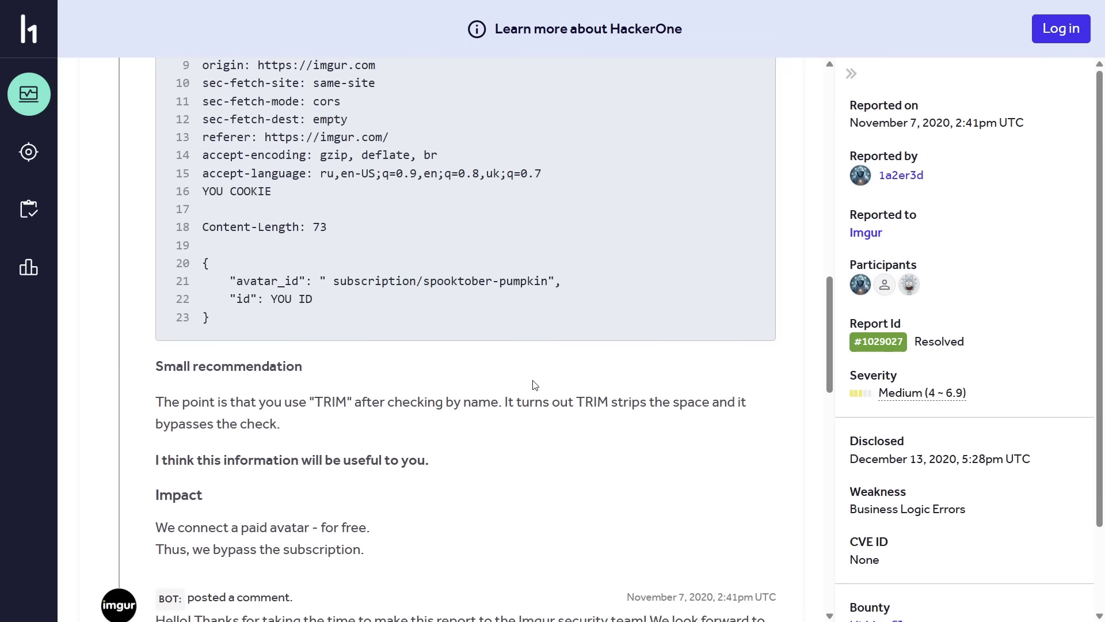
mouse_move(210, 317)
mouse_down()
mouse_move(144, 224)
mouse_move(202, 155)
mouse_up()
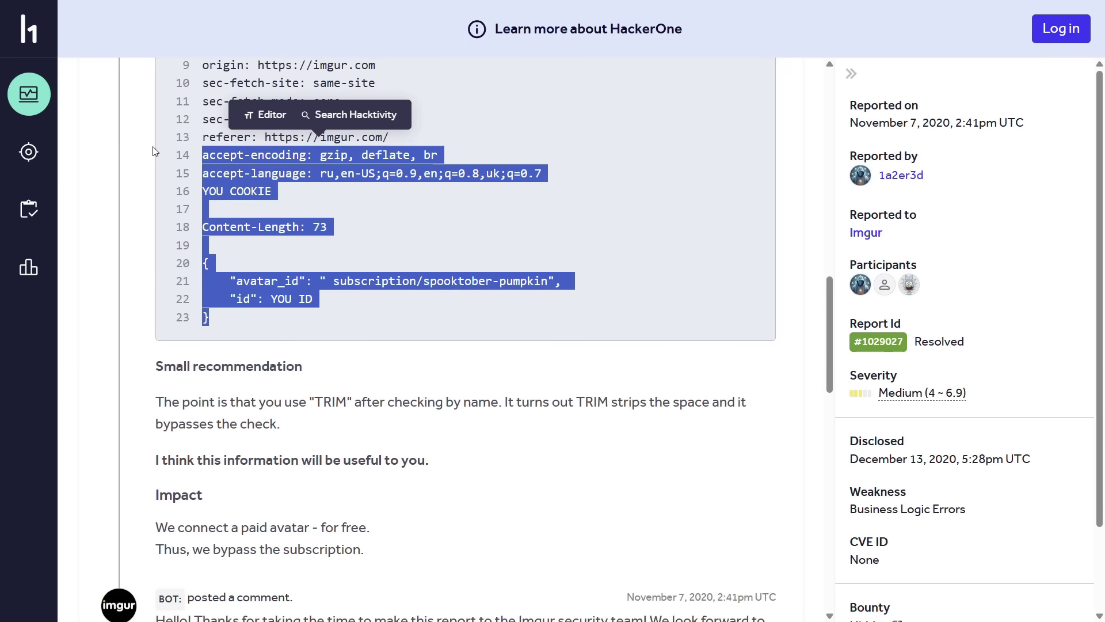
- Highlight the avatar_id value with /spooktober-pumpkin on line 21 of the Imgur request
click(340, 268)
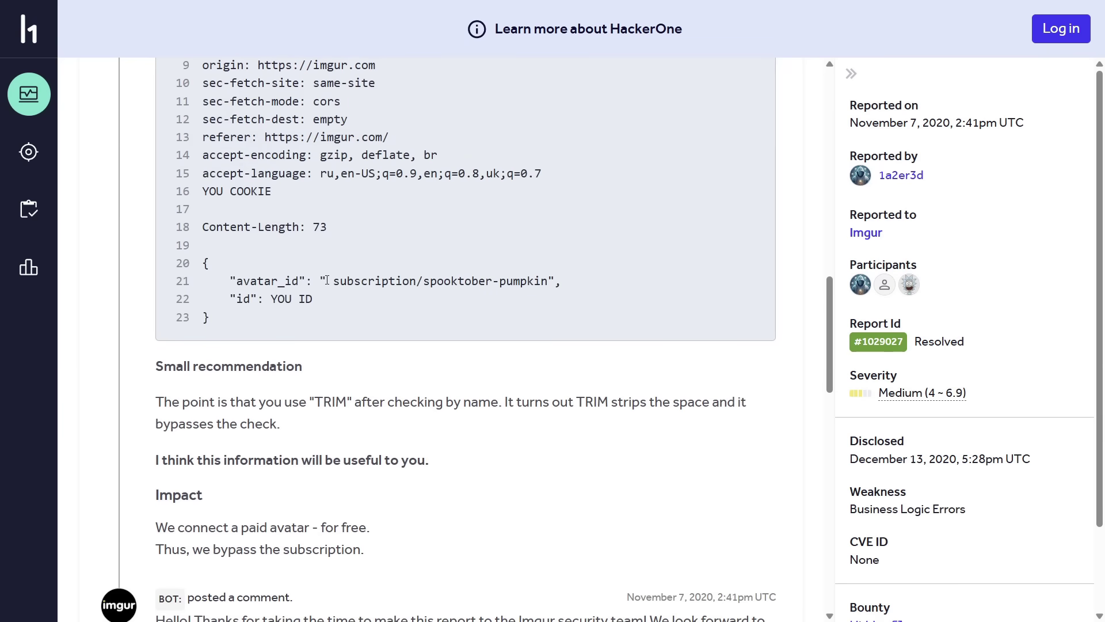
drag(327, 280, 548, 281)
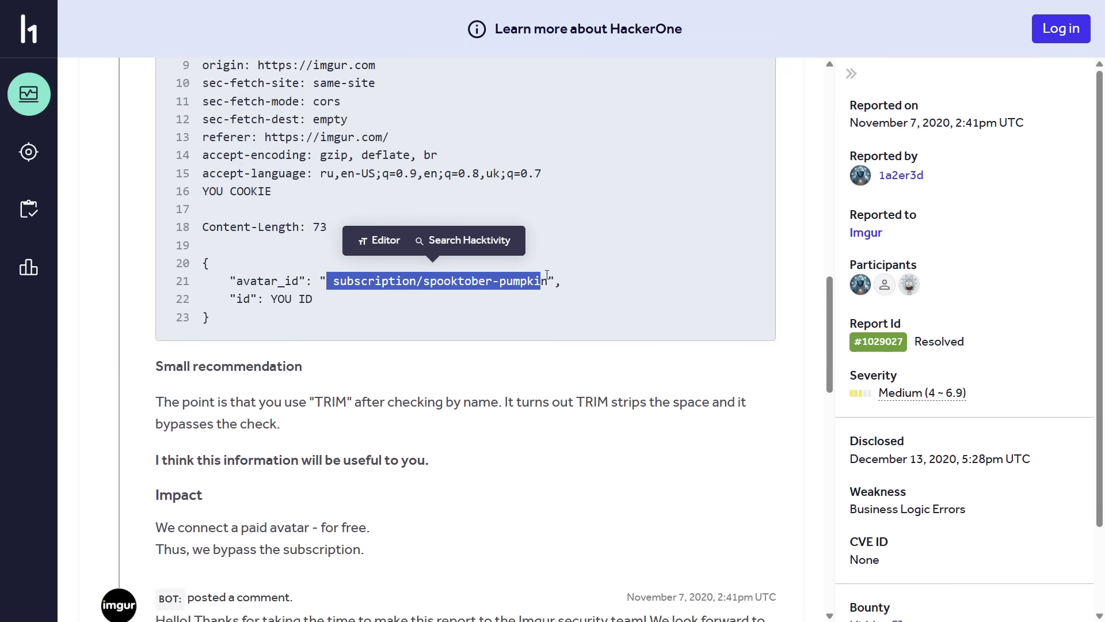
click(520, 289)
drag(417, 281, 553, 281)
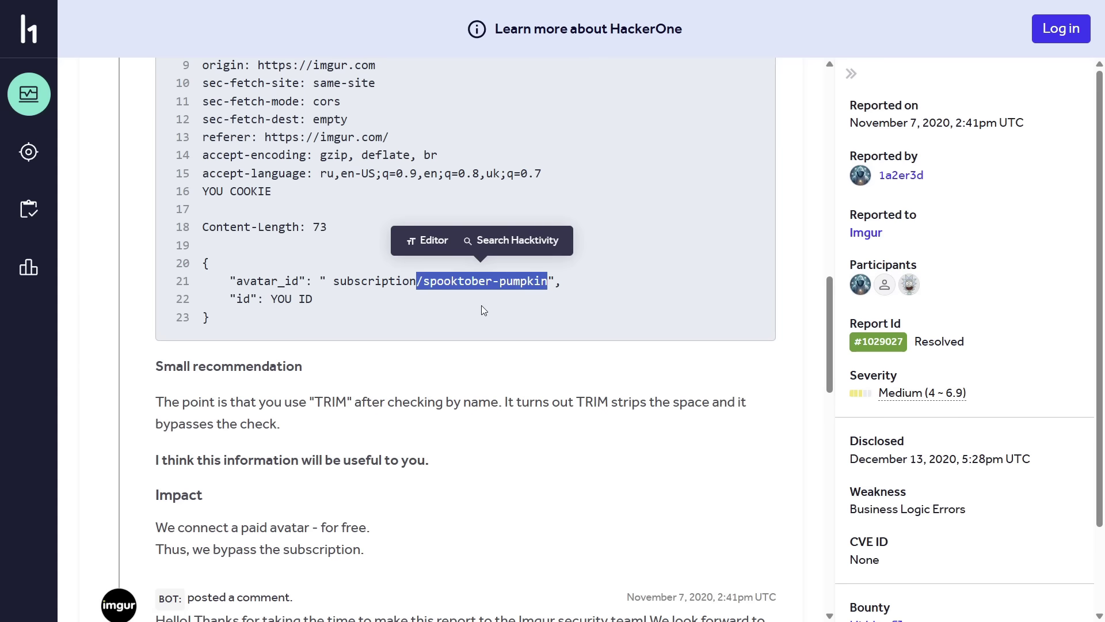
click(390, 302)
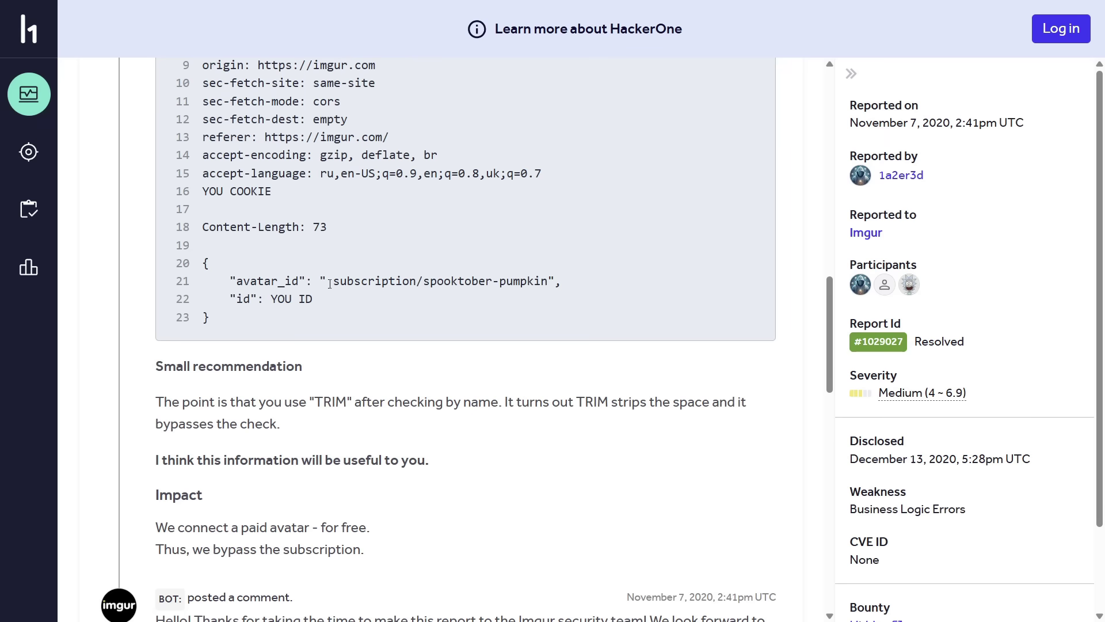
drag(326, 282, 547, 281)
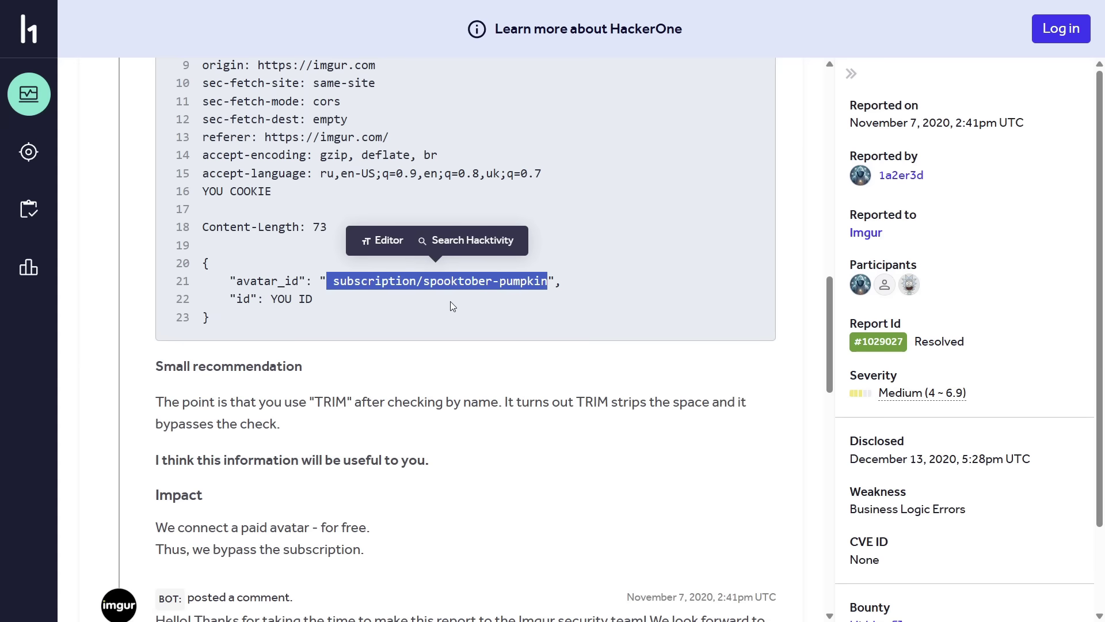
scroll(450, 302, down, 1)
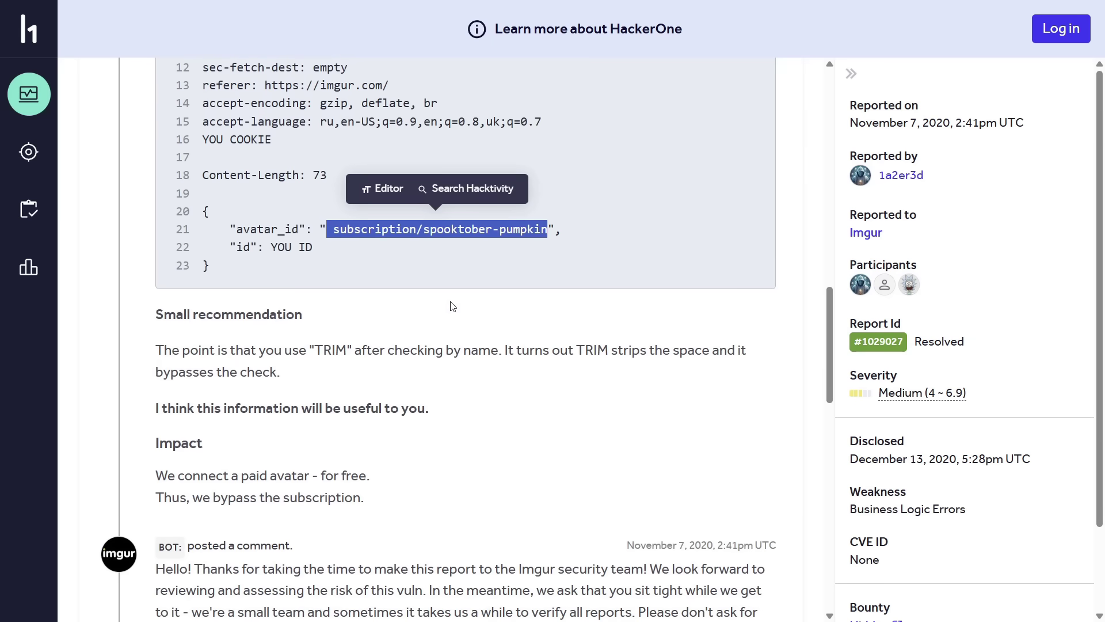
scroll(450, 306, down, 1)
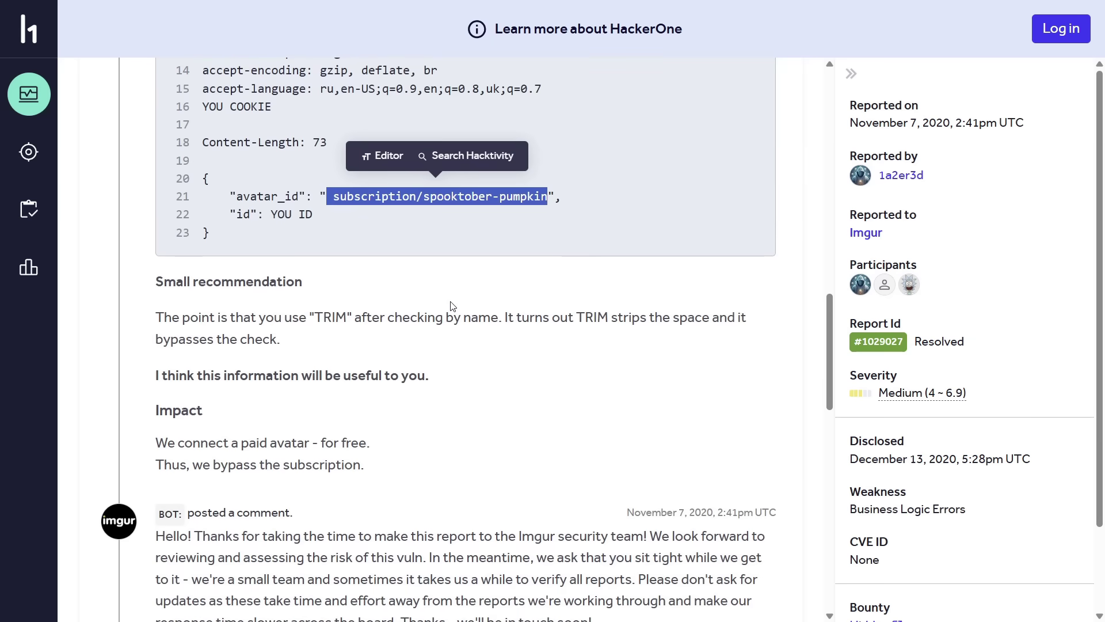
scroll(450, 307, down, 2)
scroll(450, 305, down, 1)
scroll(450, 306, up, 10)
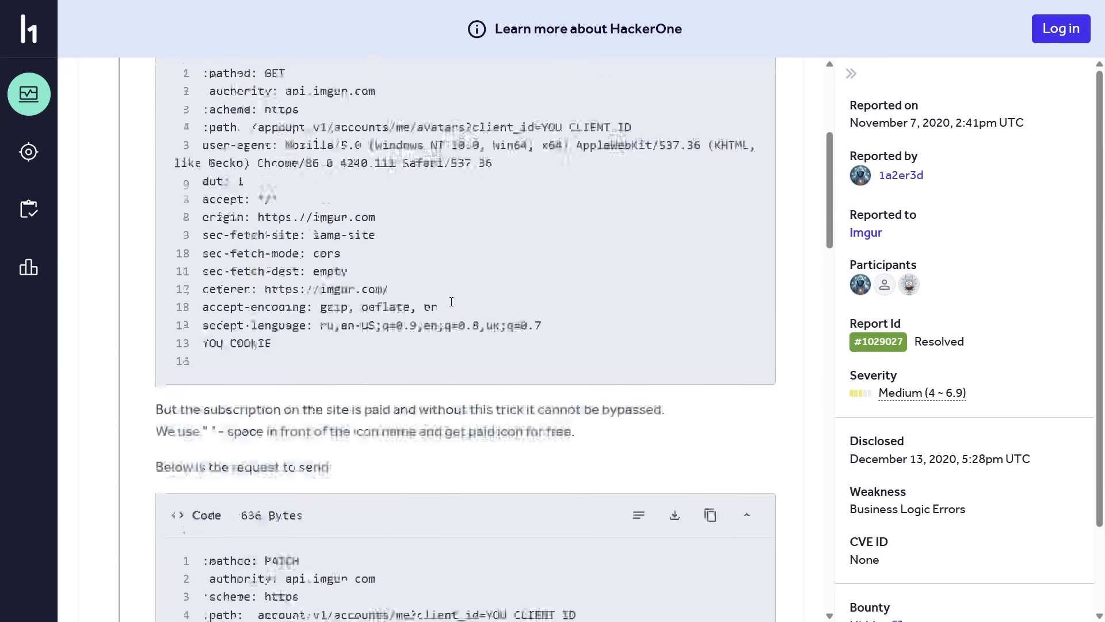
scroll(450, 306, up, 5)
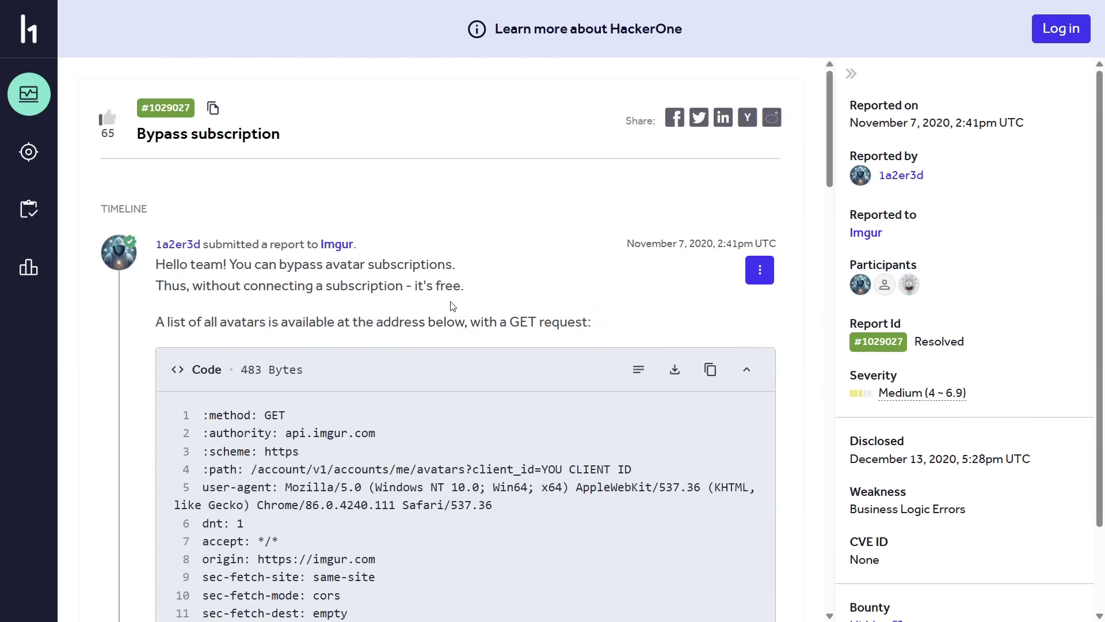
scroll(450, 306, down, 1)
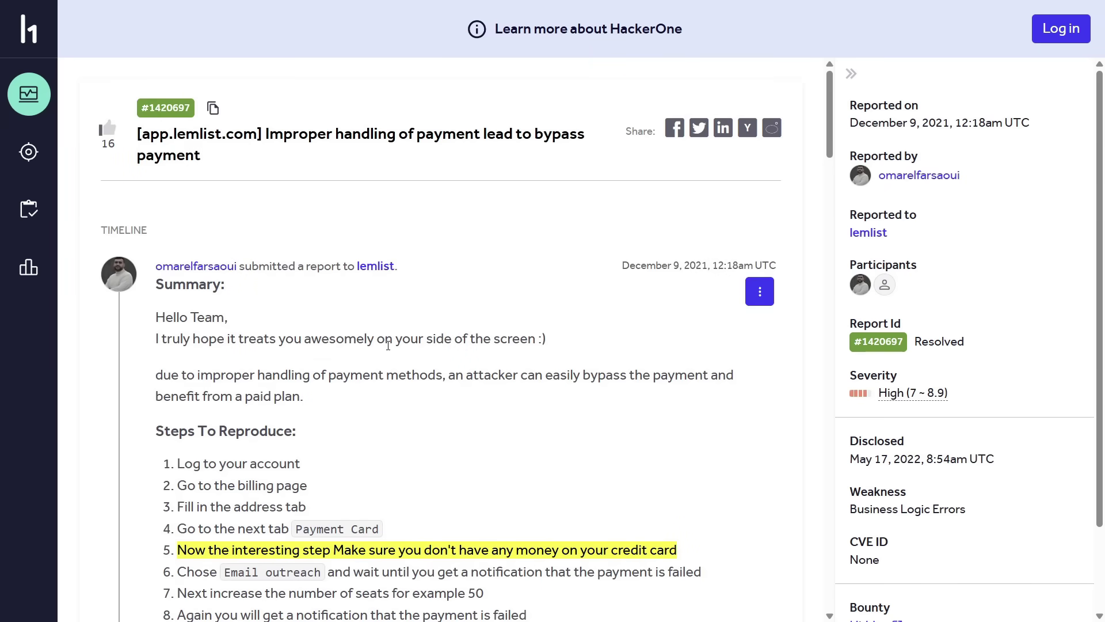
scroll(388, 344, down, 2)
scroll(387, 344, up, 1)
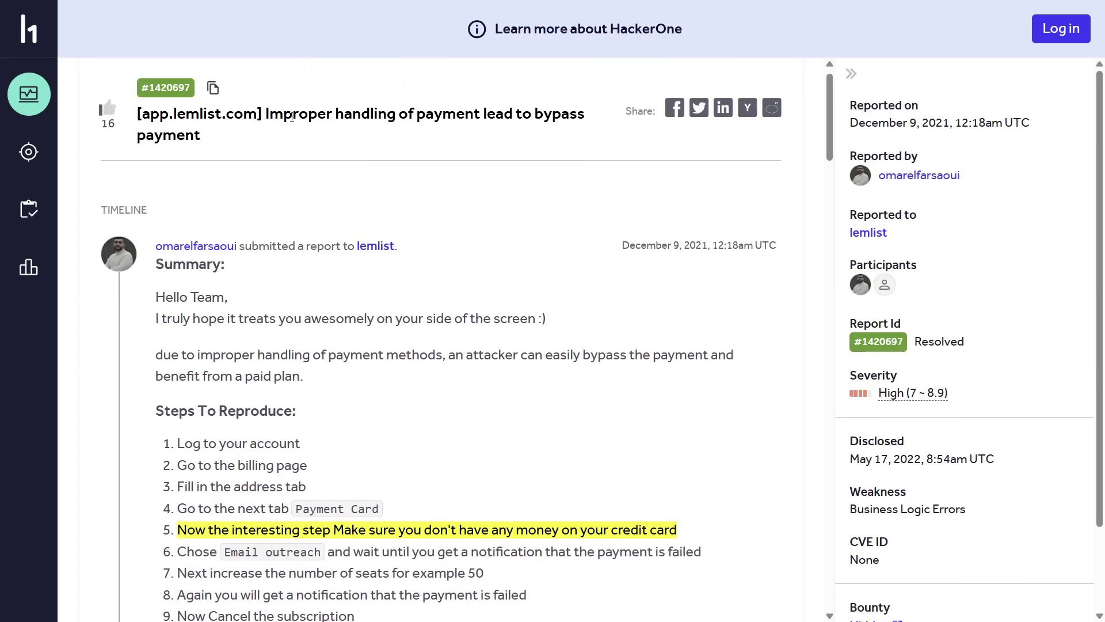
drag(398, 119, 546, 127)
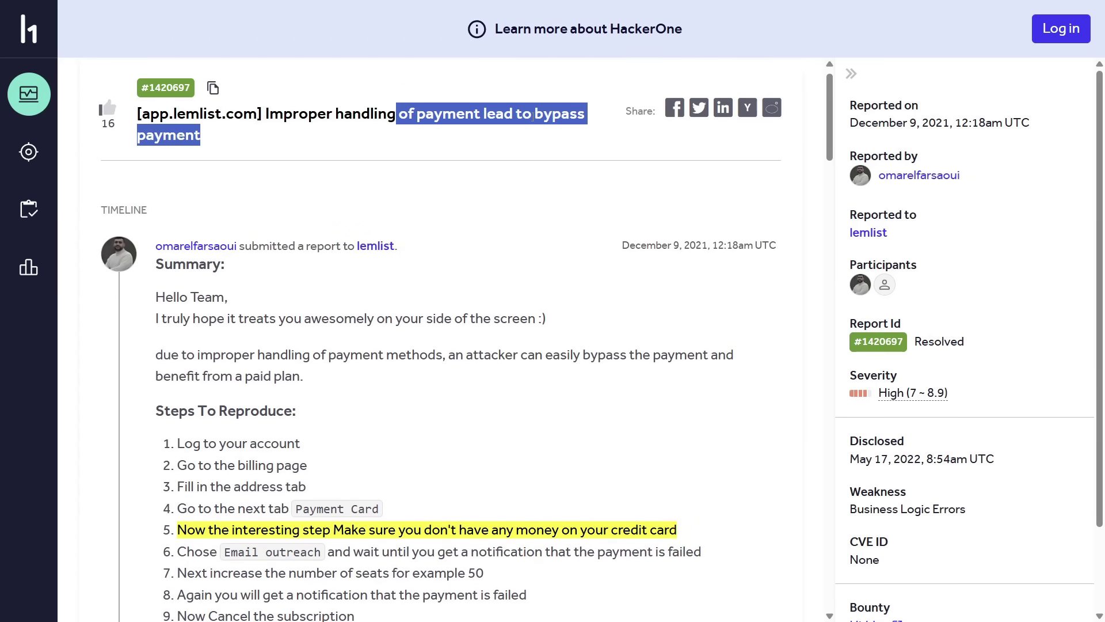
click(545, 128)
scroll(469, 190, down, 1)
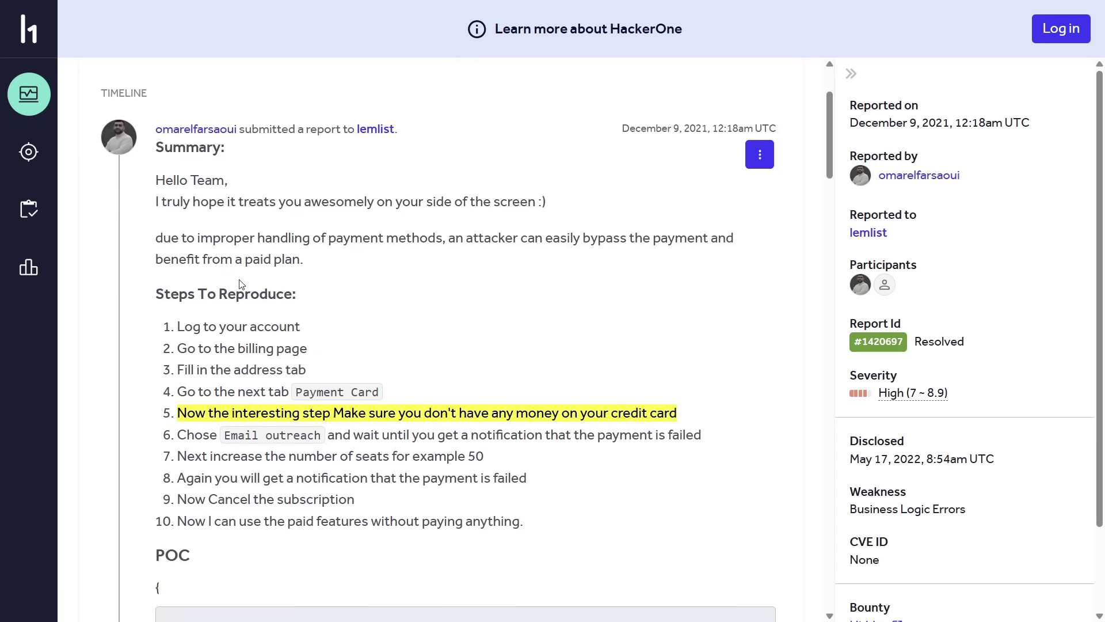
mouse_move(299, 326)
mouse_down()
mouse_move(193, 326)
mouse_move(308, 348)
mouse_up()
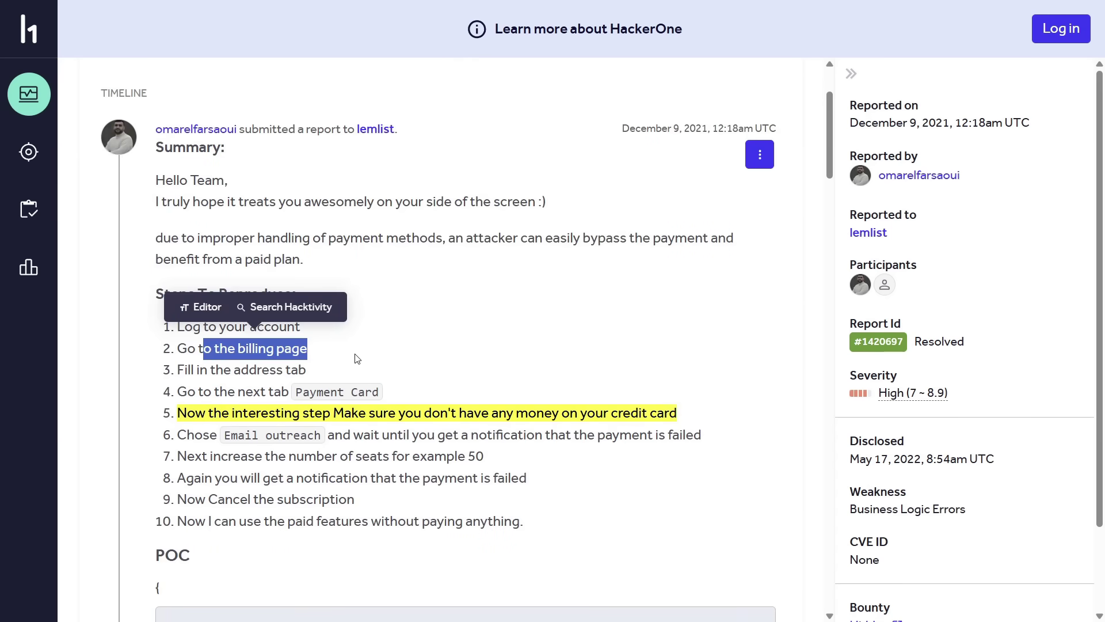
drag(210, 370, 341, 371)
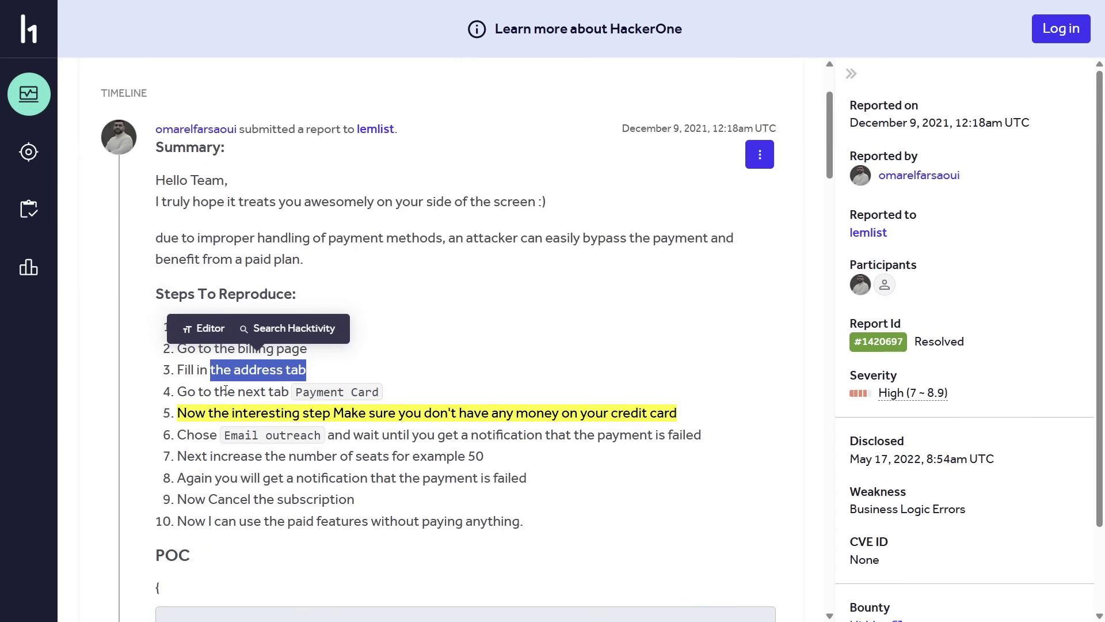
drag(221, 392, 282, 393)
double_click(337, 391)
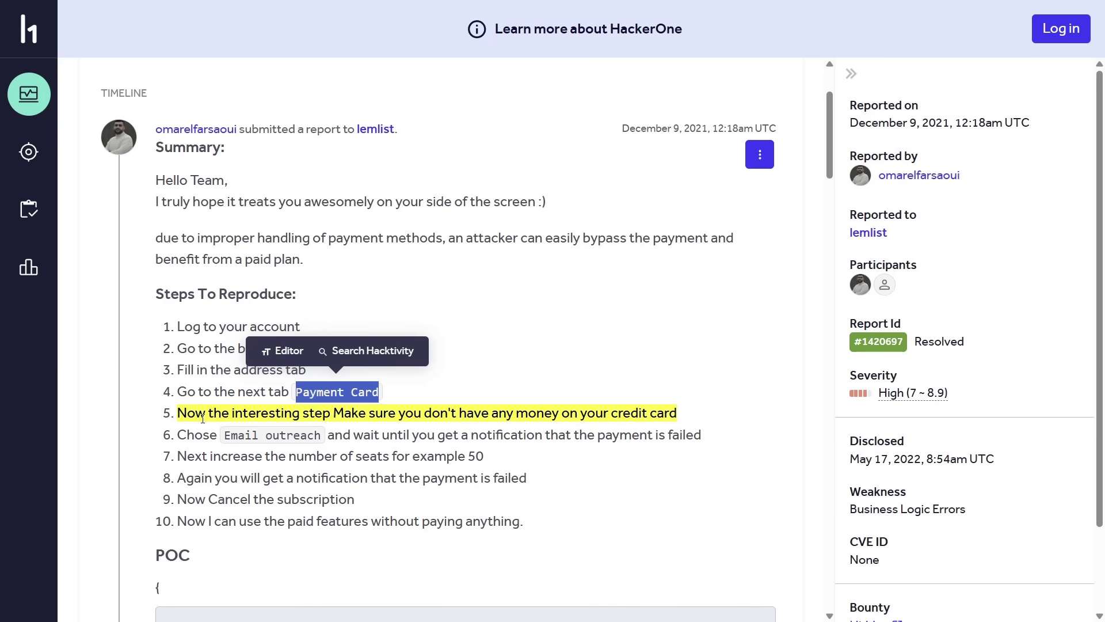
drag(230, 415, 679, 408)
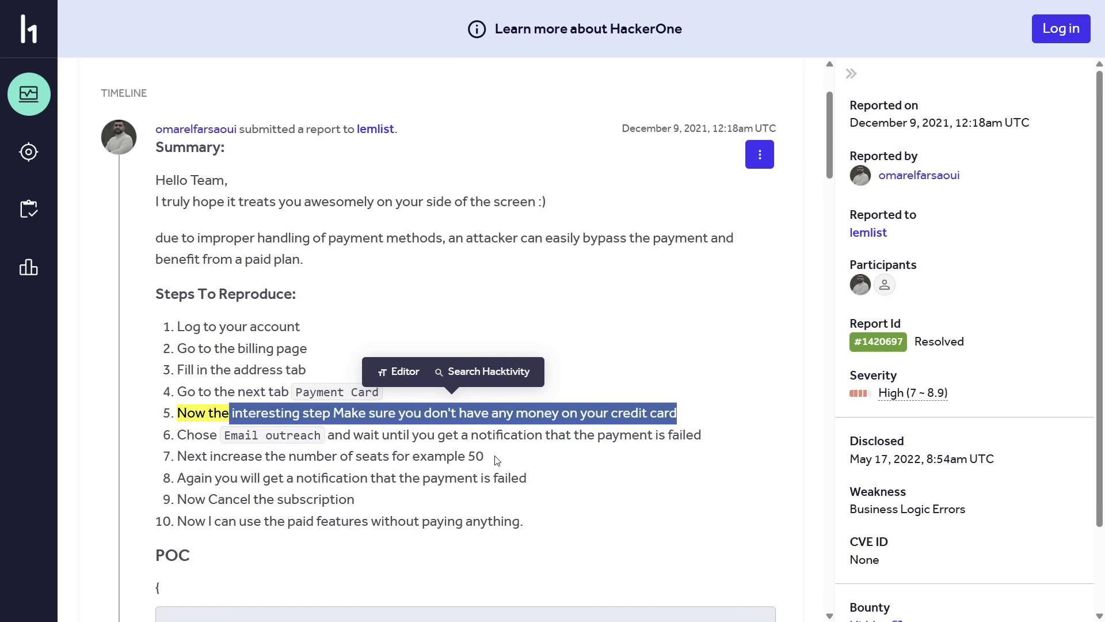
click(643, 410)
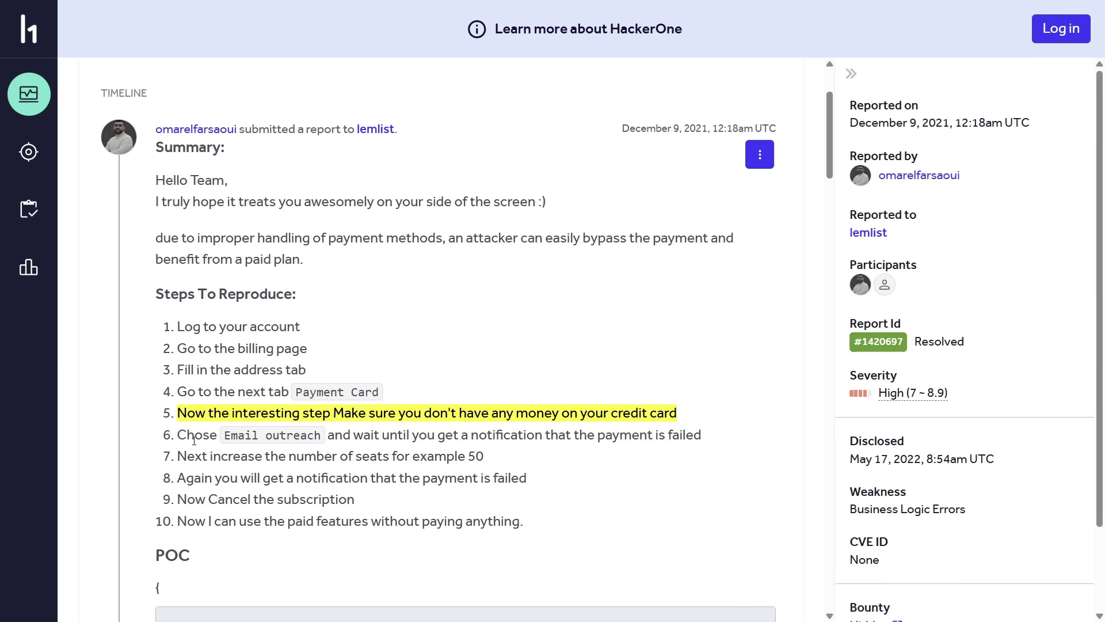
drag(192, 439, 326, 439)
scroll(361, 471, down, 3)
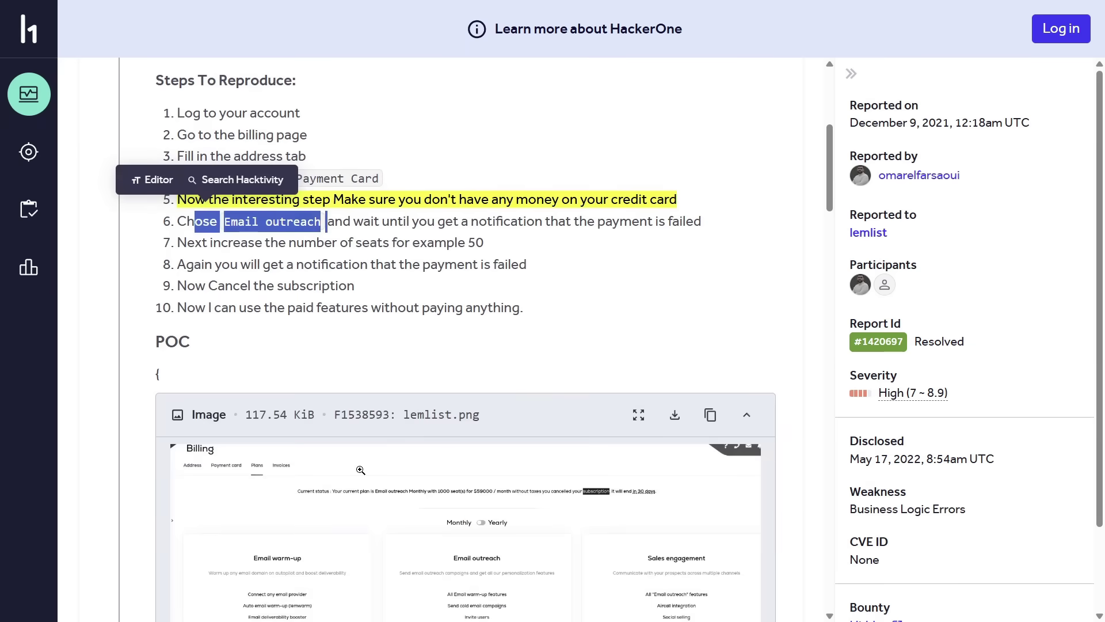
scroll(361, 471, down, 3)
scroll(361, 471, down, 1)
click(408, 390)
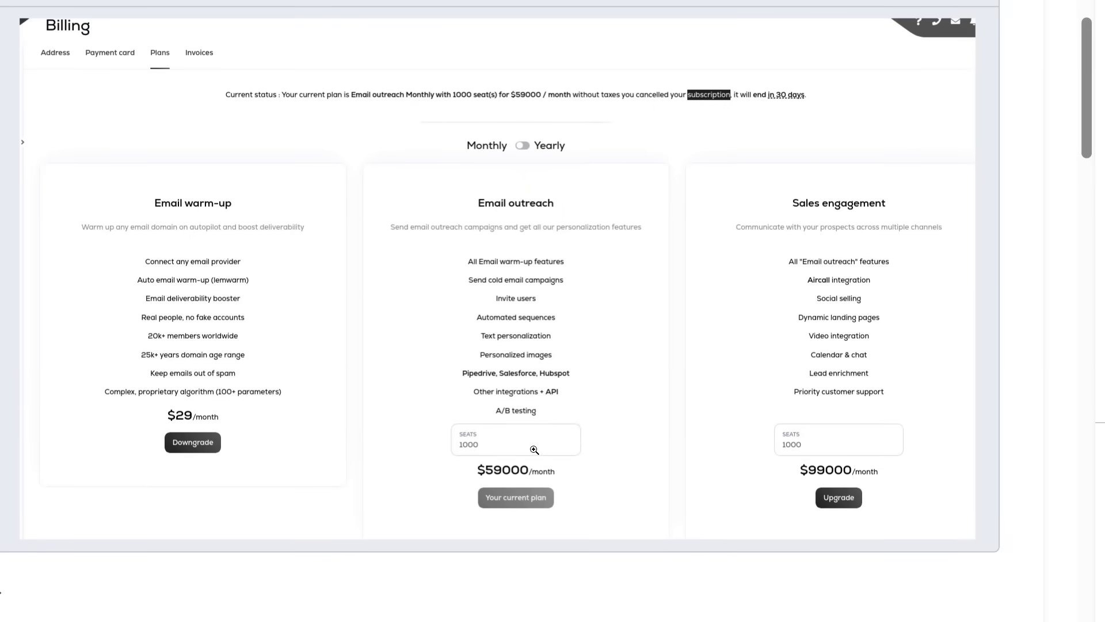
click(523, 393)
scroll(524, 393, up, 5)
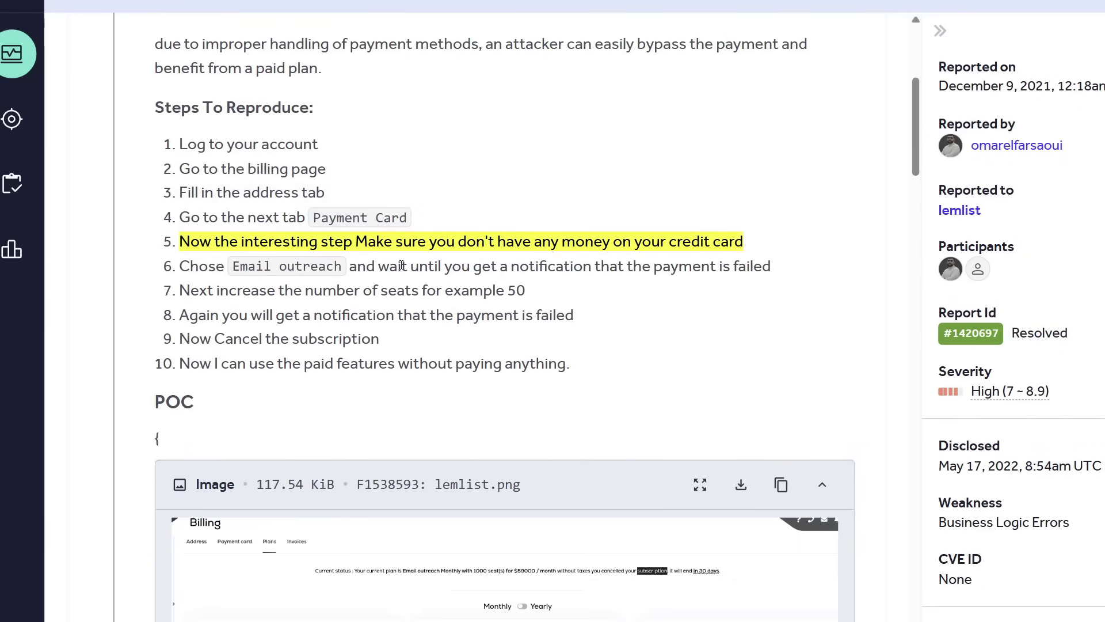
drag(402, 266, 745, 266)
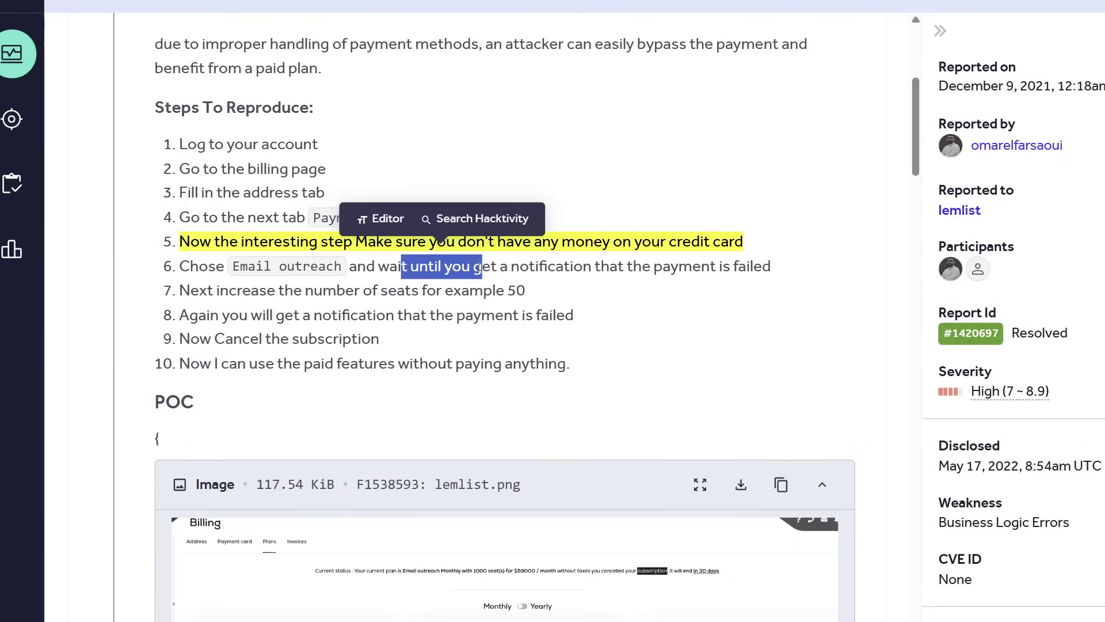
click(798, 261)
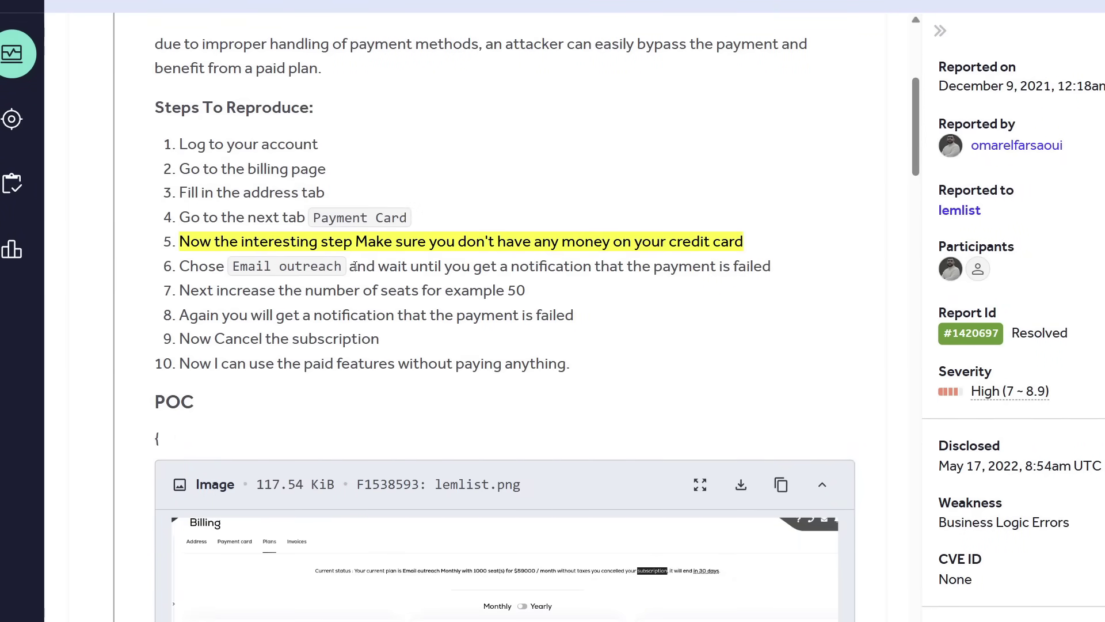
drag(352, 268, 600, 266)
click(648, 297)
drag(273, 293, 523, 292)
scroll(545, 282, down, 5)
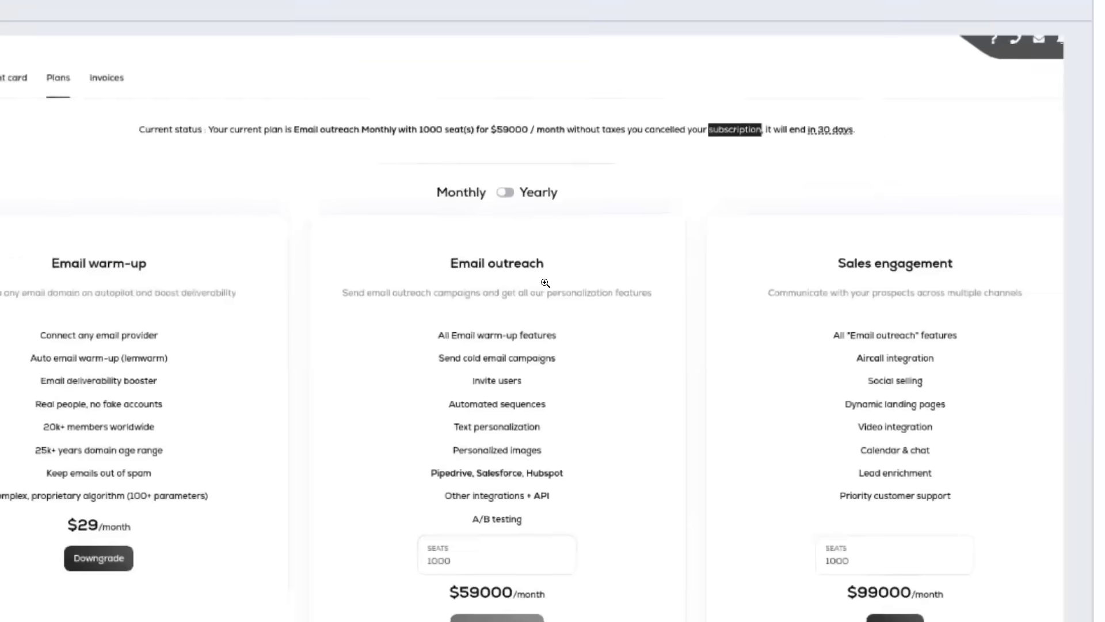
scroll(545, 282, down, 3)
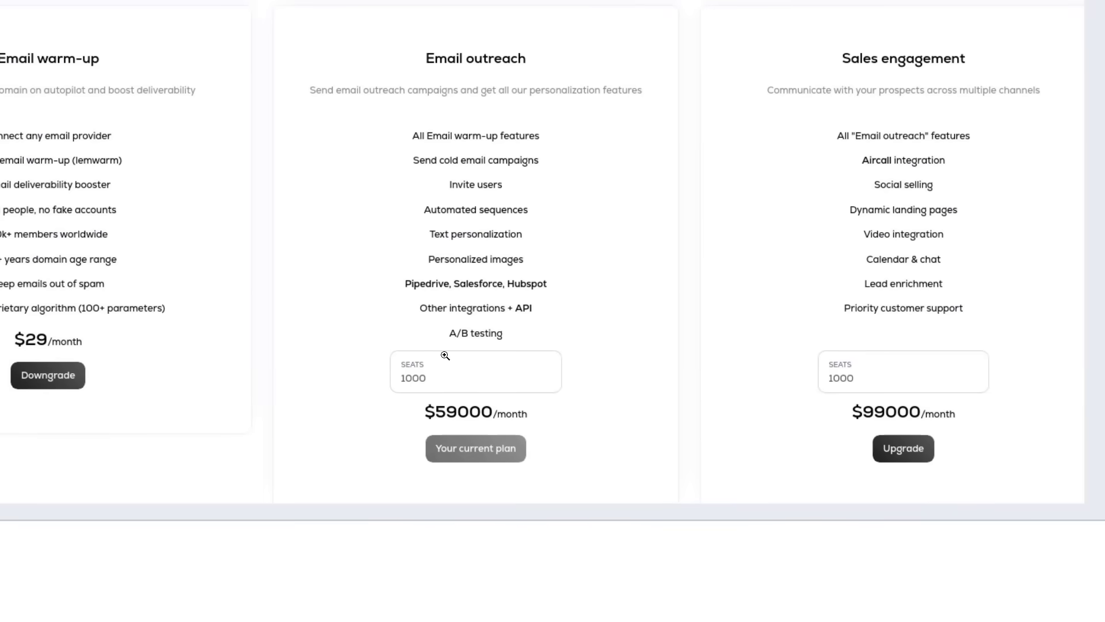
scroll(445, 355, up, 5)
scroll(445, 354, up, 3)
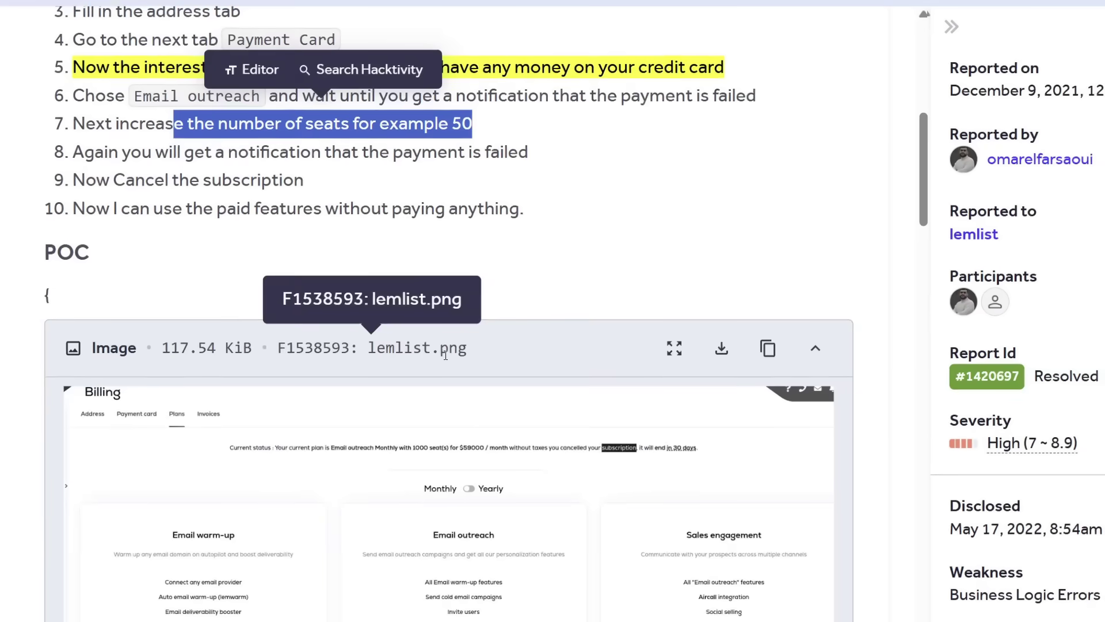
scroll(469, 247, up, 1)
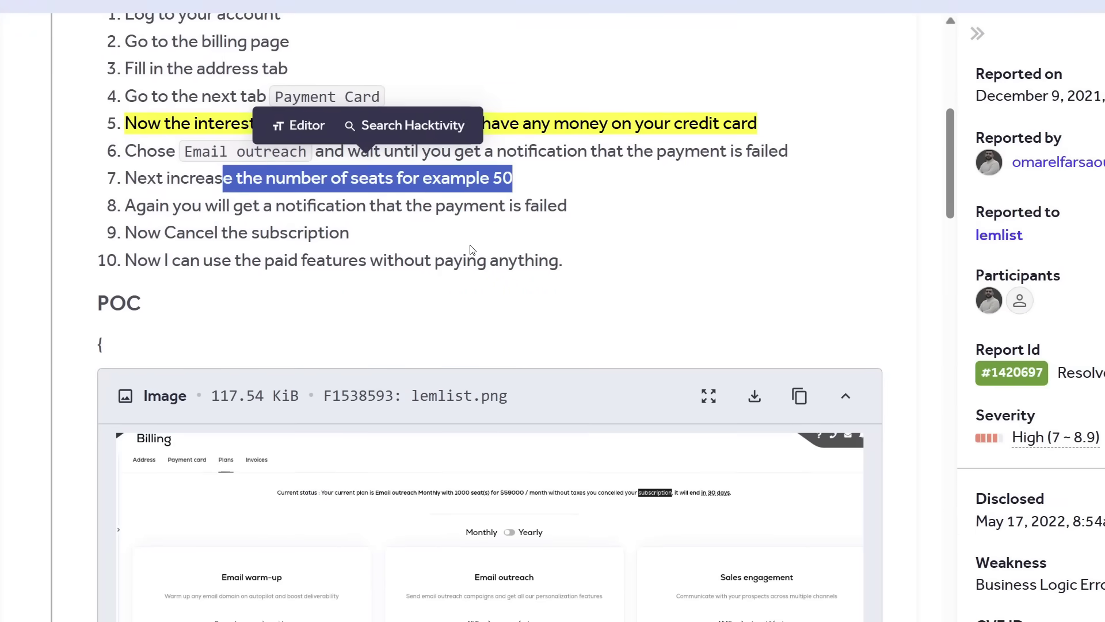
drag(234, 206, 567, 207)
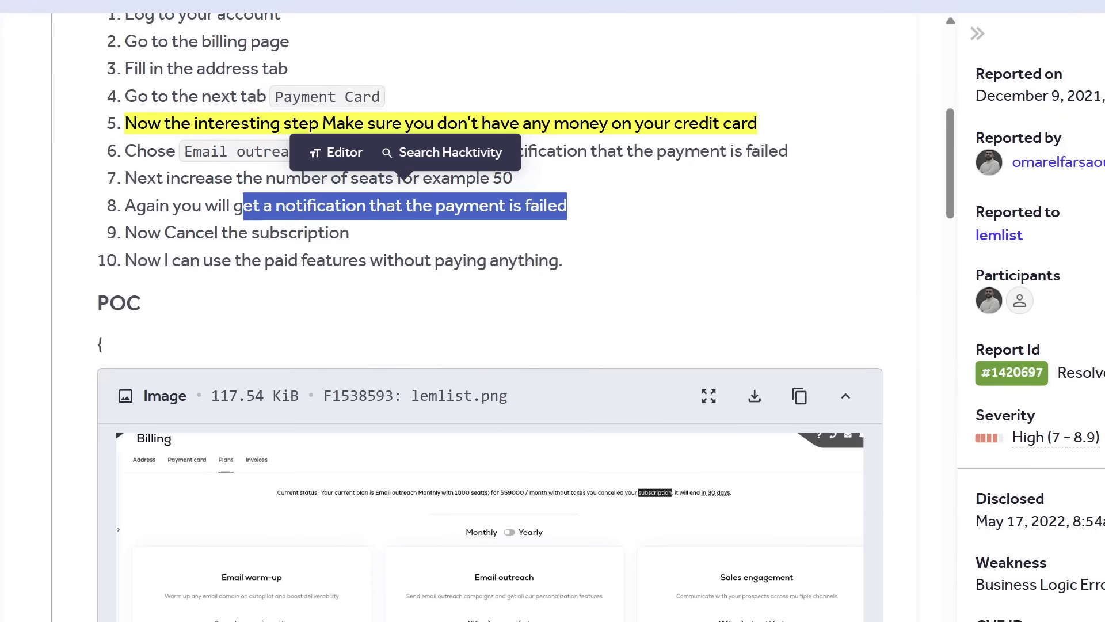
drag(164, 233, 427, 260)
click(285, 298)
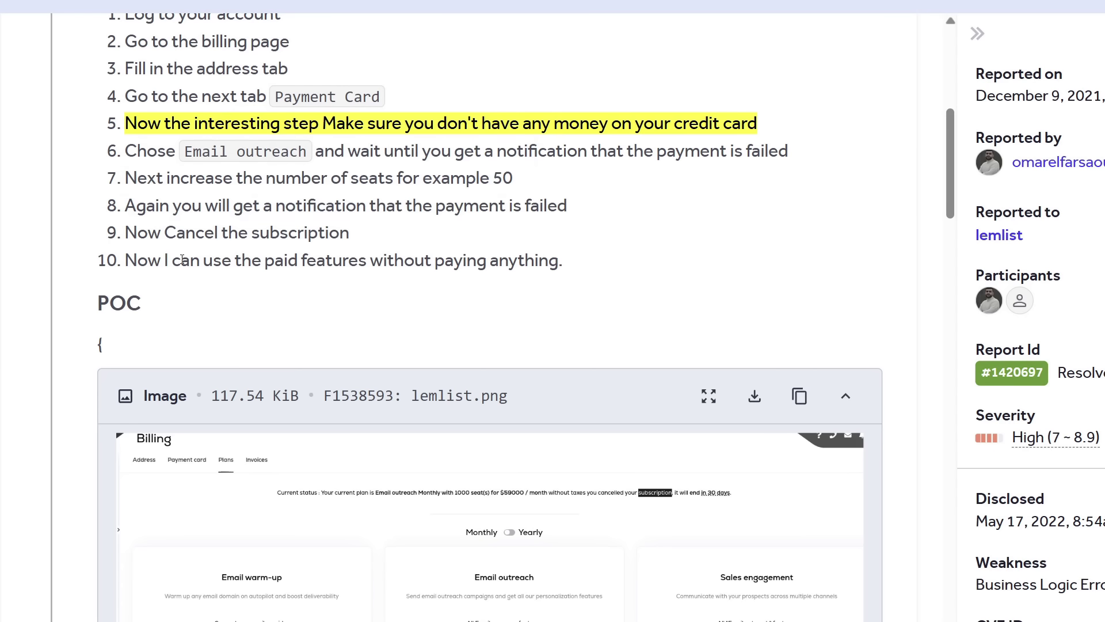
drag(176, 261, 563, 260)
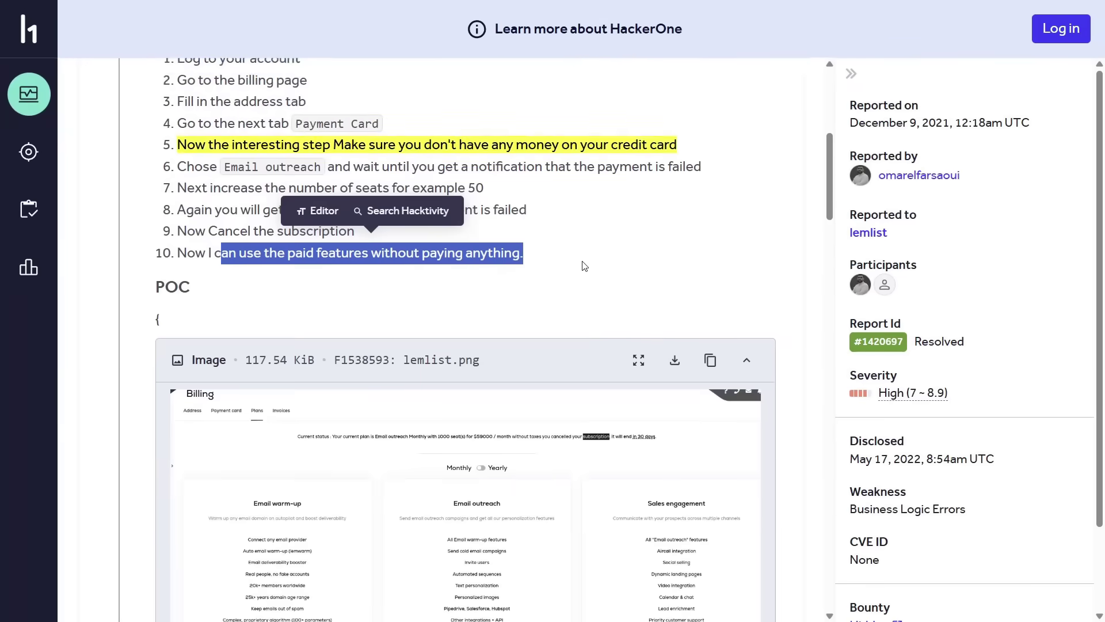
scroll(583, 266, down, 3)
scroll(582, 267, down, 3)
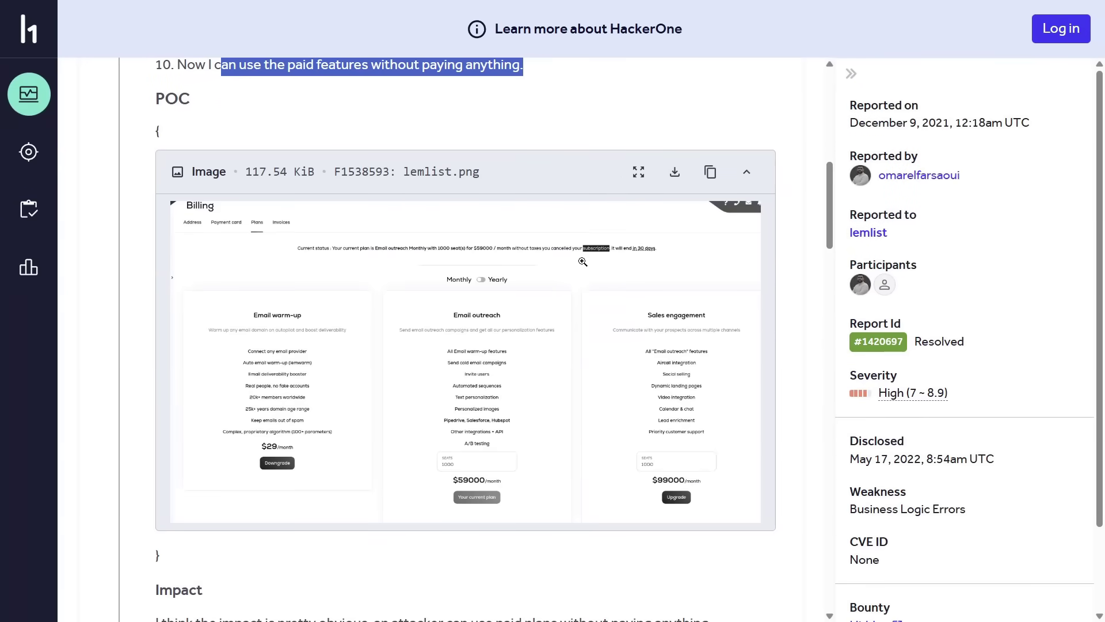
scroll(715, 390, down, 1)
scroll(951, 346, down, 2)
scroll(918, 416, down, 1)
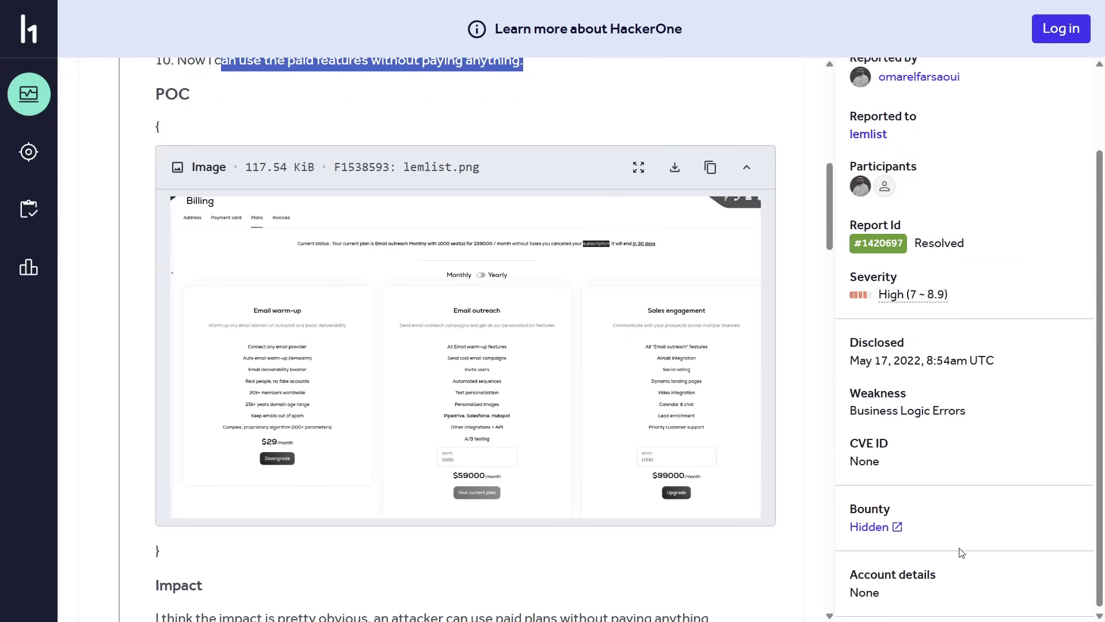
scroll(554, 356, up, 4)
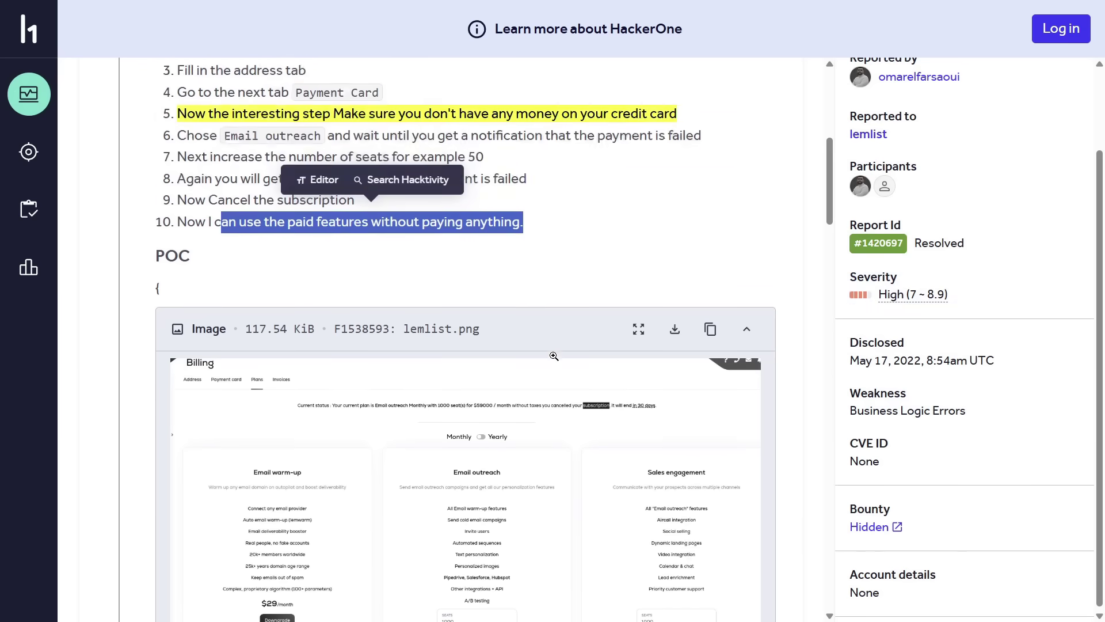
scroll(555, 356, down, 2)
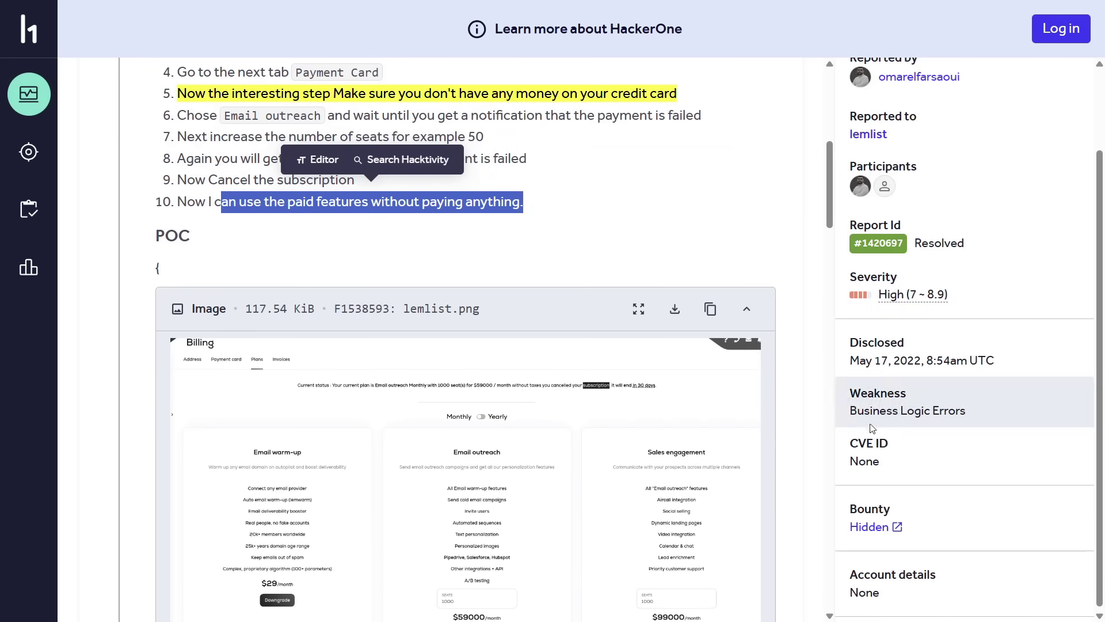
scroll(838, 414, down, 6)
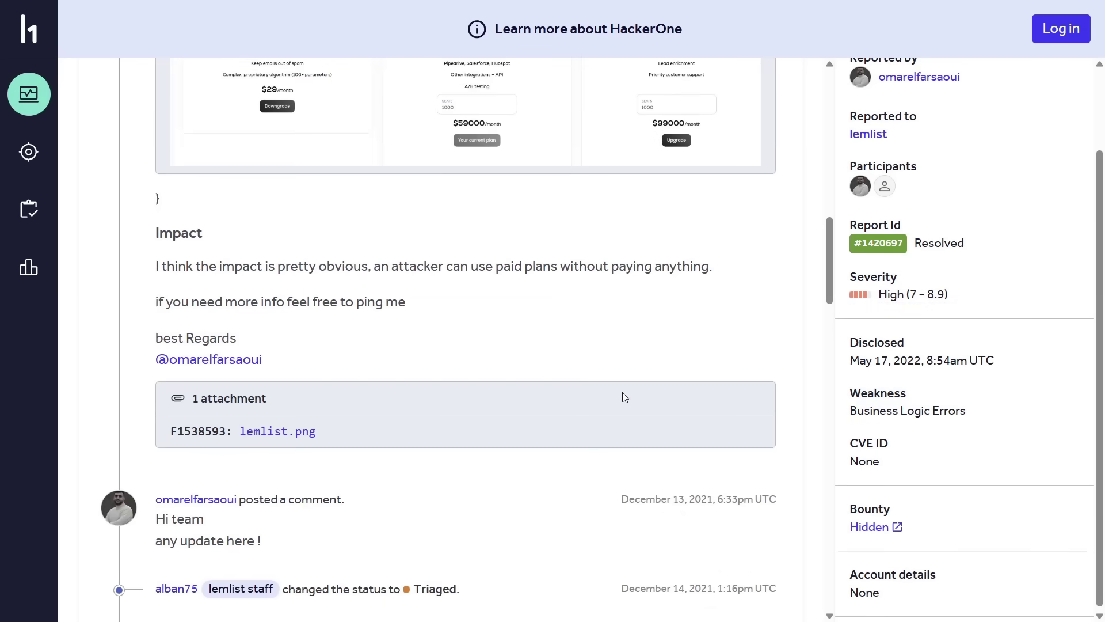
scroll(623, 392, up, 2)
scroll(624, 396, up, 3)
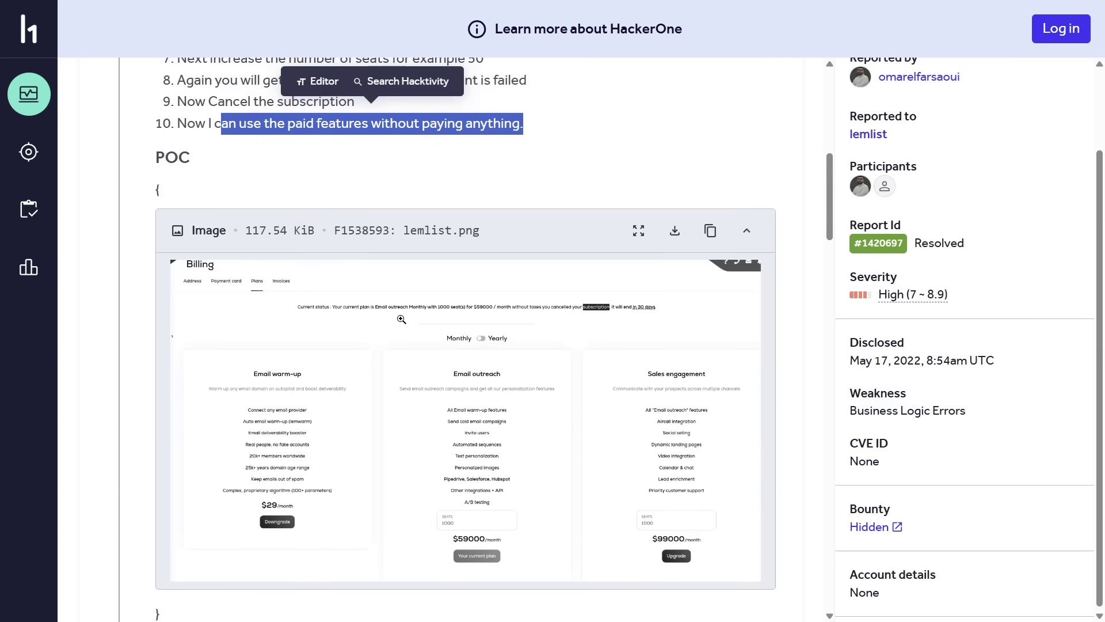
scroll(395, 403, up, 1)
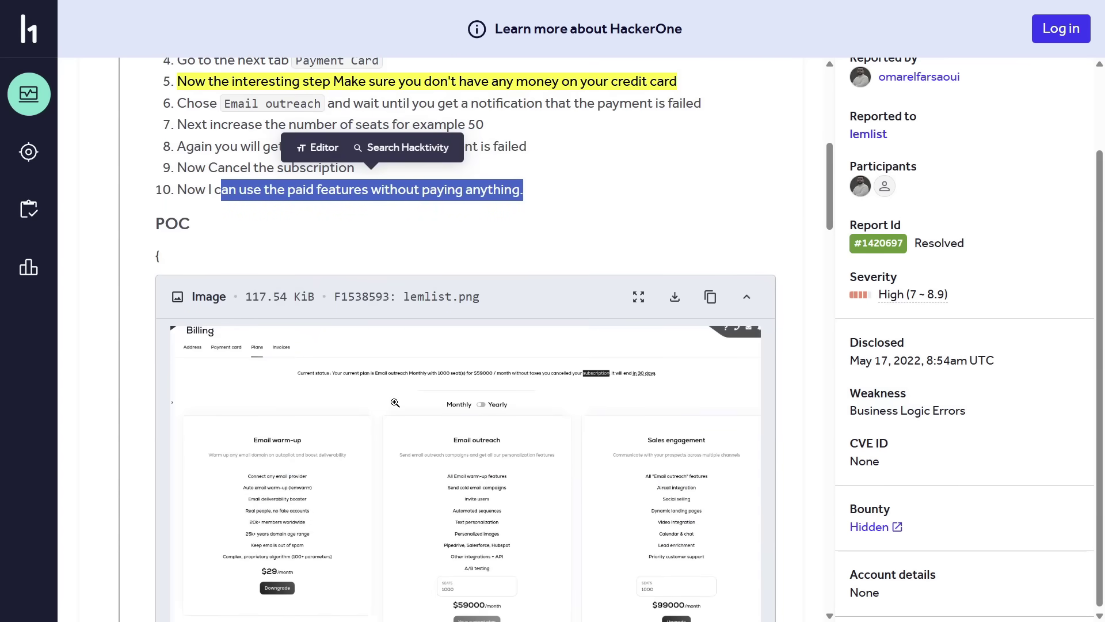
scroll(395, 404, up, 2)
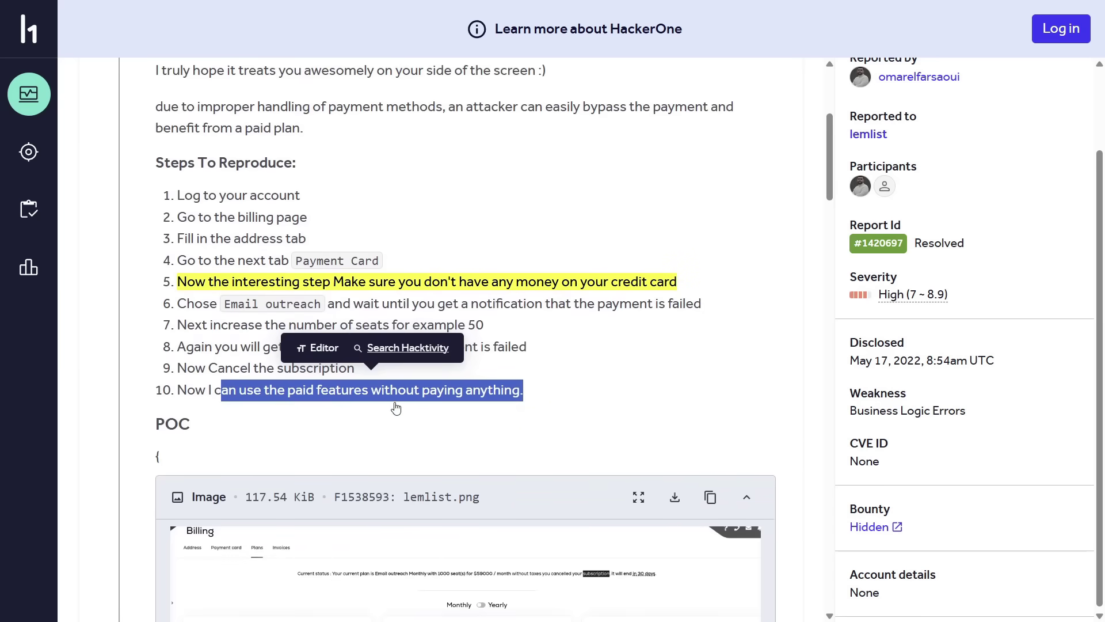
scroll(397, 406, down, 1)
scroll(396, 406, down, 2)
scroll(397, 406, down, 1)
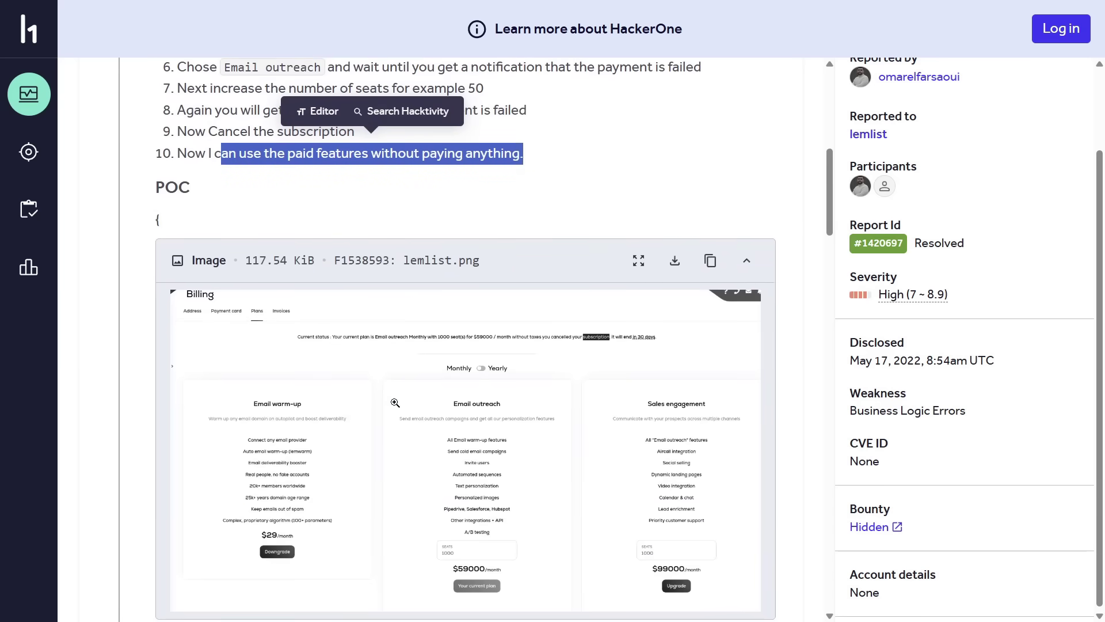
click(394, 403)
scroll(467, 397, down, 2)
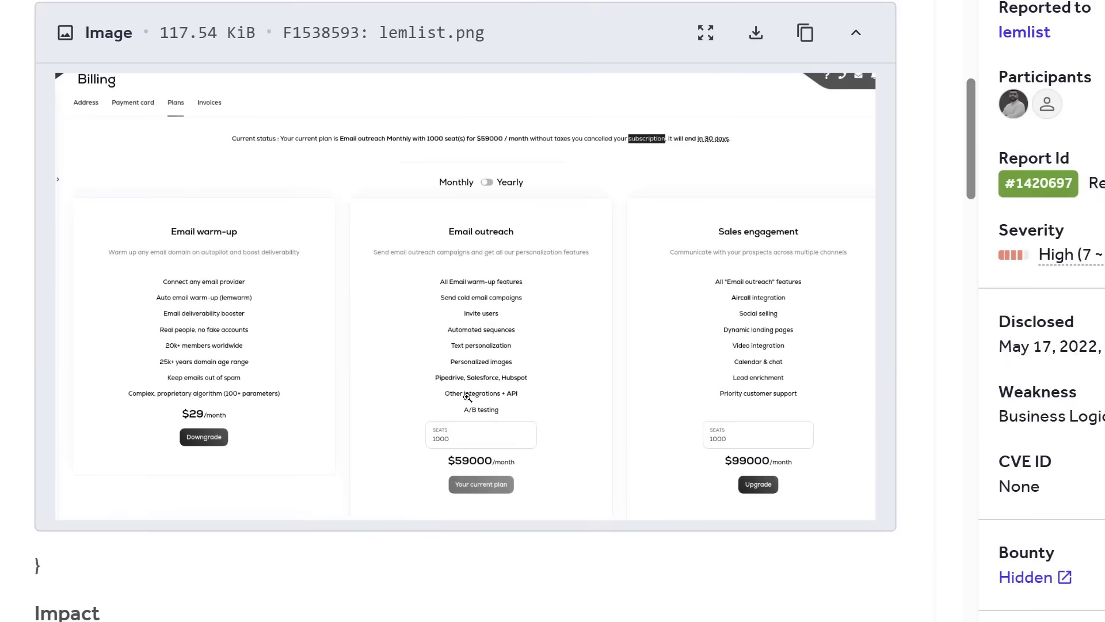
scroll(504, 501, down, 1)
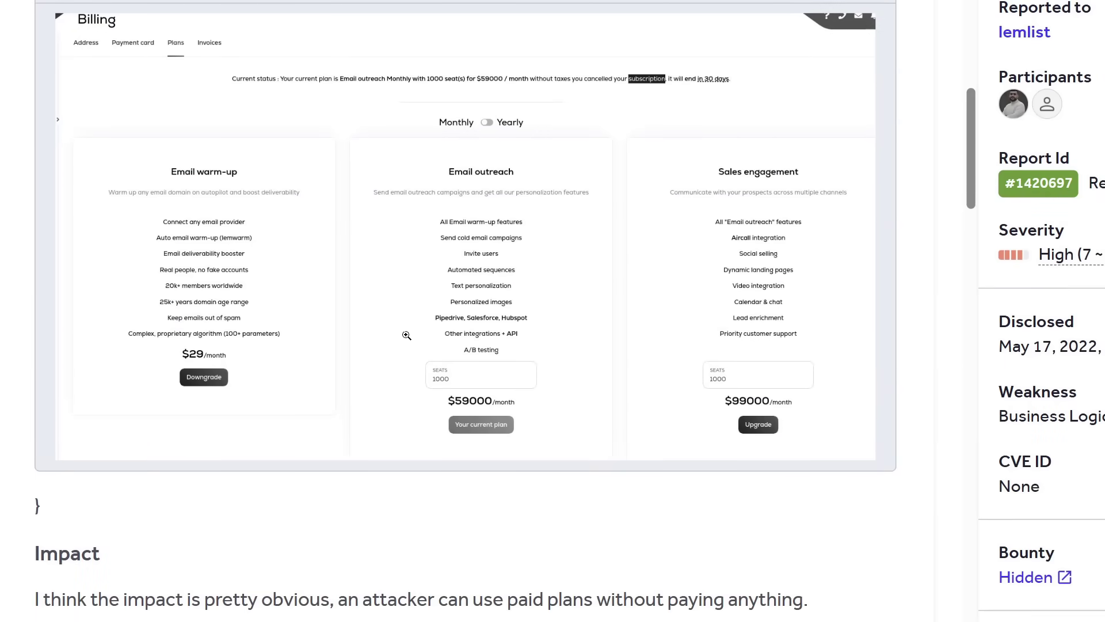
click(457, 432)
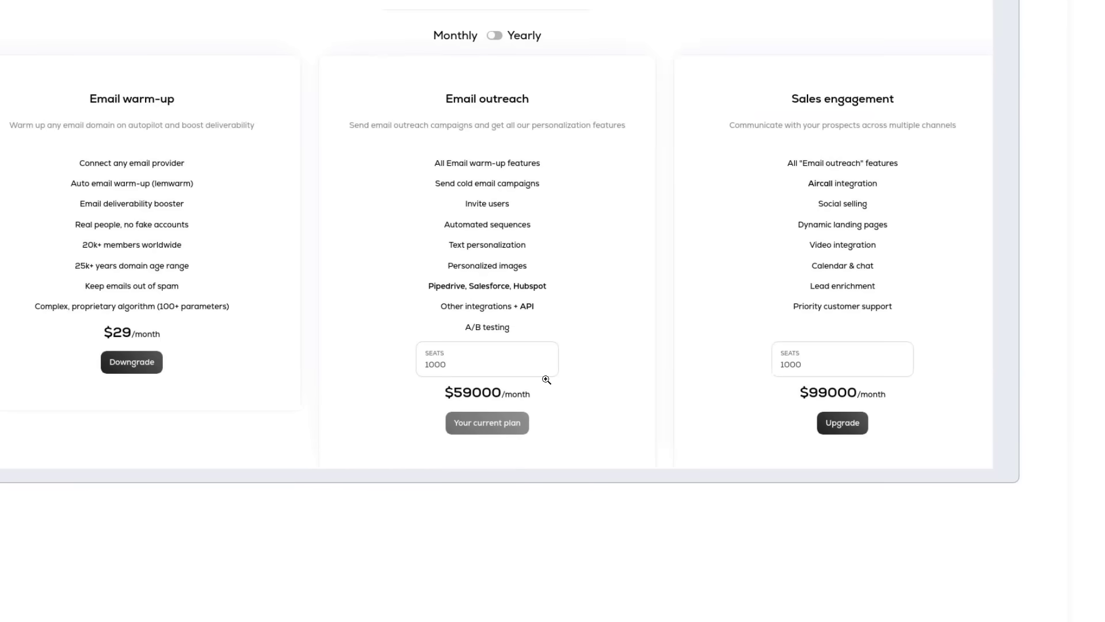
click(485, 365)
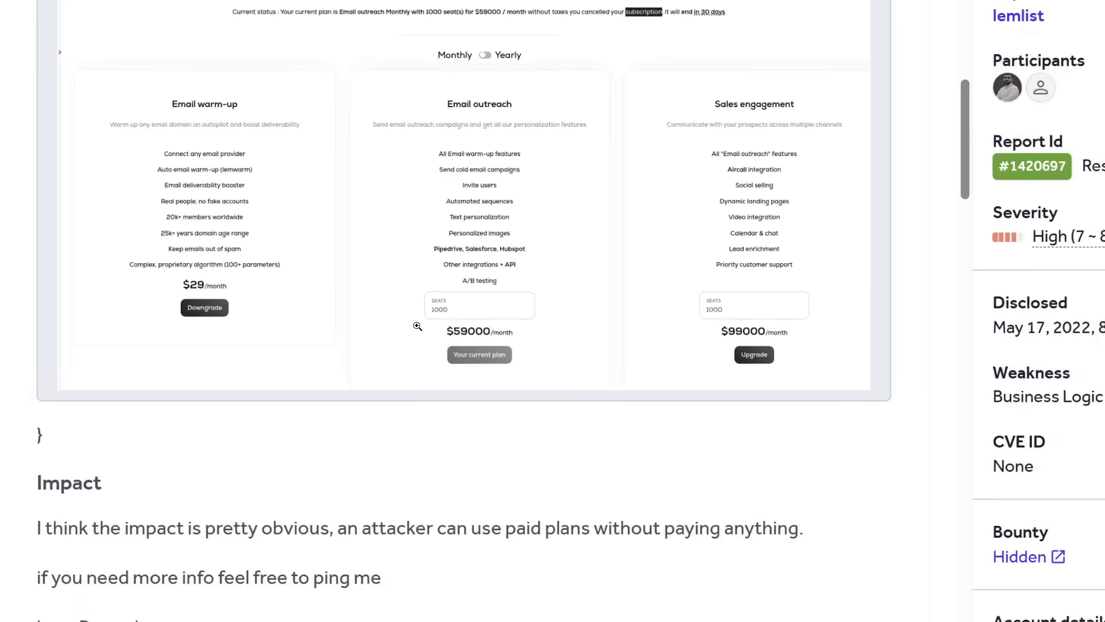
scroll(417, 326, down, 2)
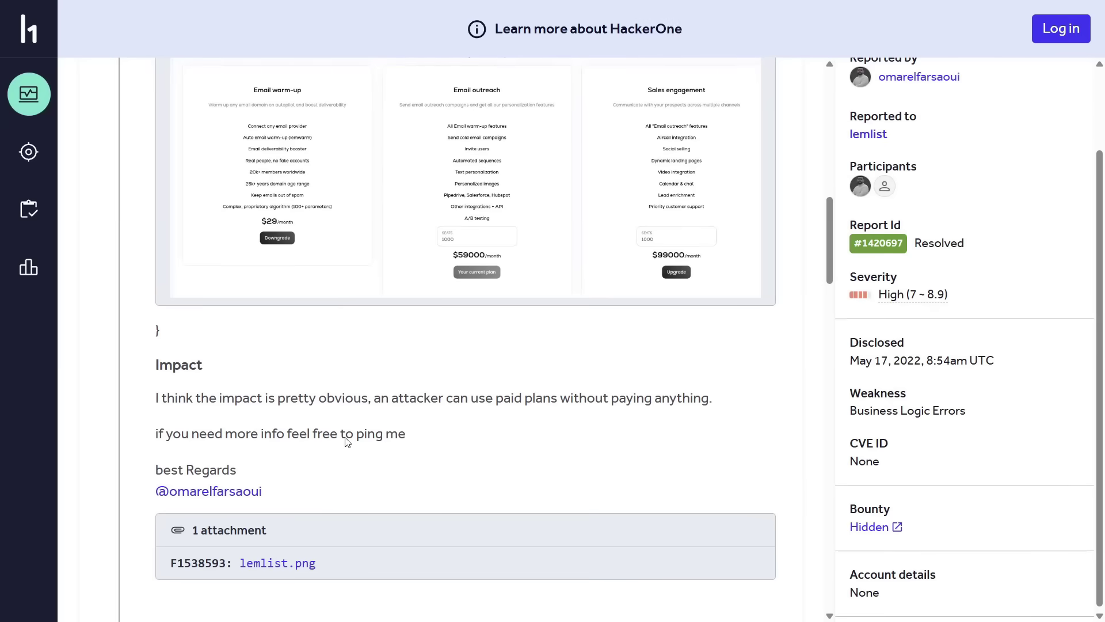
scroll(344, 473, down, 2)
scroll(344, 474, down, 1)
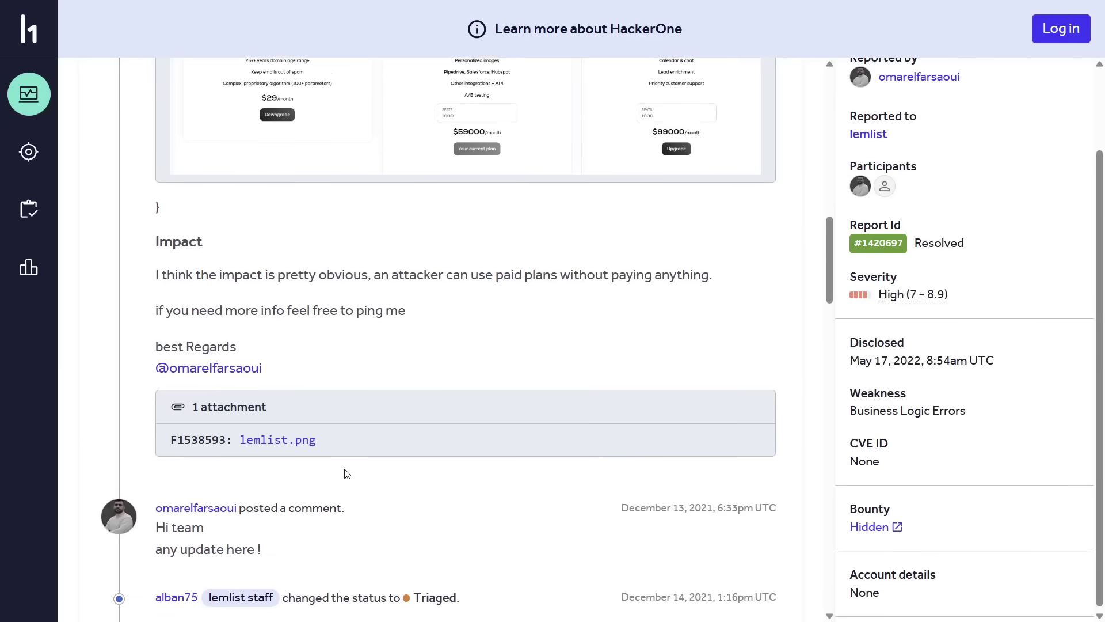
scroll(343, 473, down, 1)
scroll(345, 474, down, 1)
scroll(343, 474, down, 1)
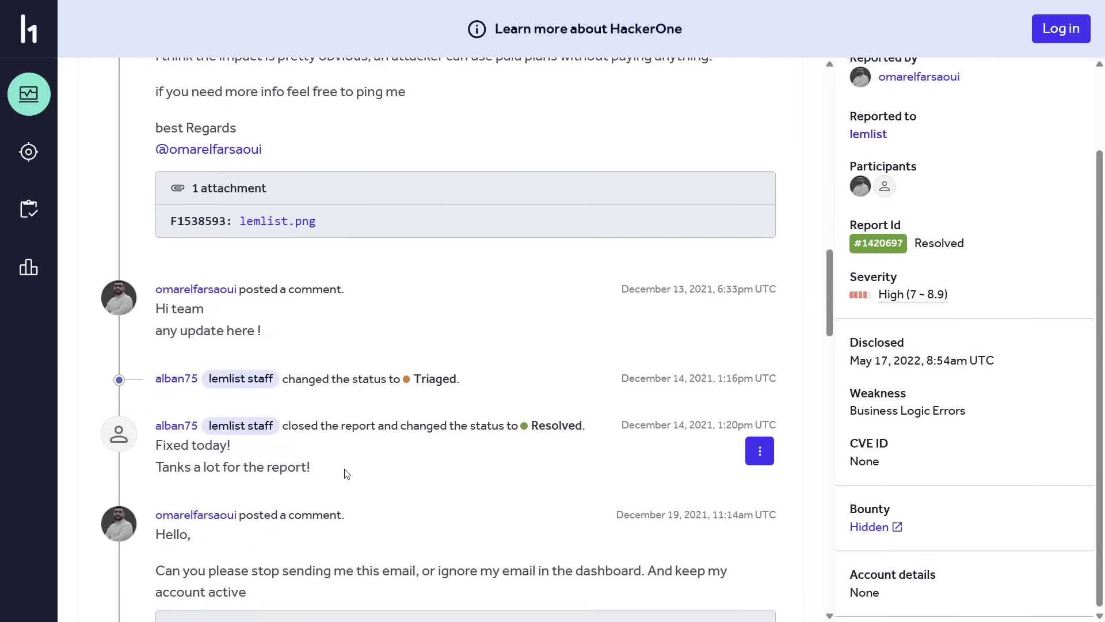
scroll(345, 473, down, 2)
scroll(344, 473, down, 1)
scroll(345, 474, down, 1)
scroll(344, 474, down, 1)
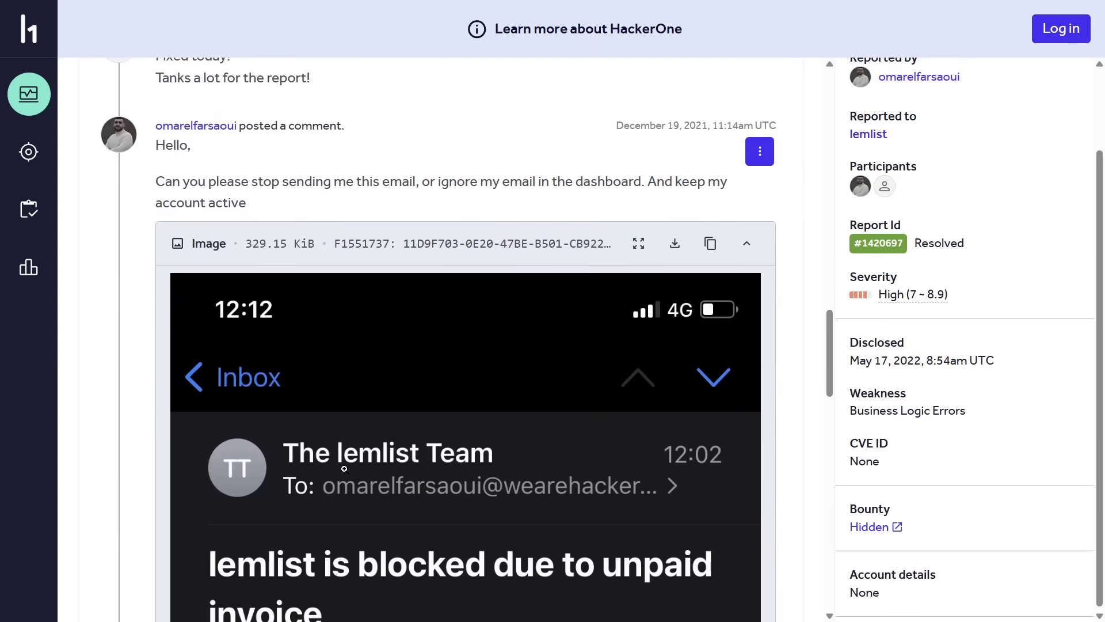
scroll(345, 468, down, 3)
scroll(344, 468, down, 2)
scroll(343, 469, down, 1)
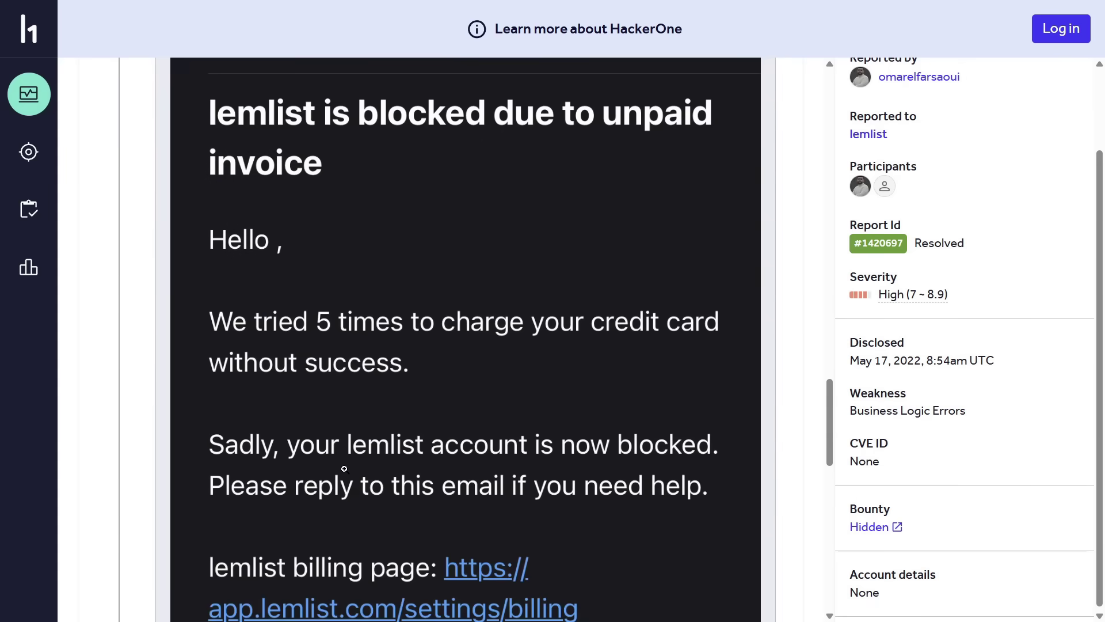
scroll(343, 468, down, 2)
scroll(344, 468, up, 8)
scroll(343, 468, up, 2)
scroll(344, 468, down, 5)
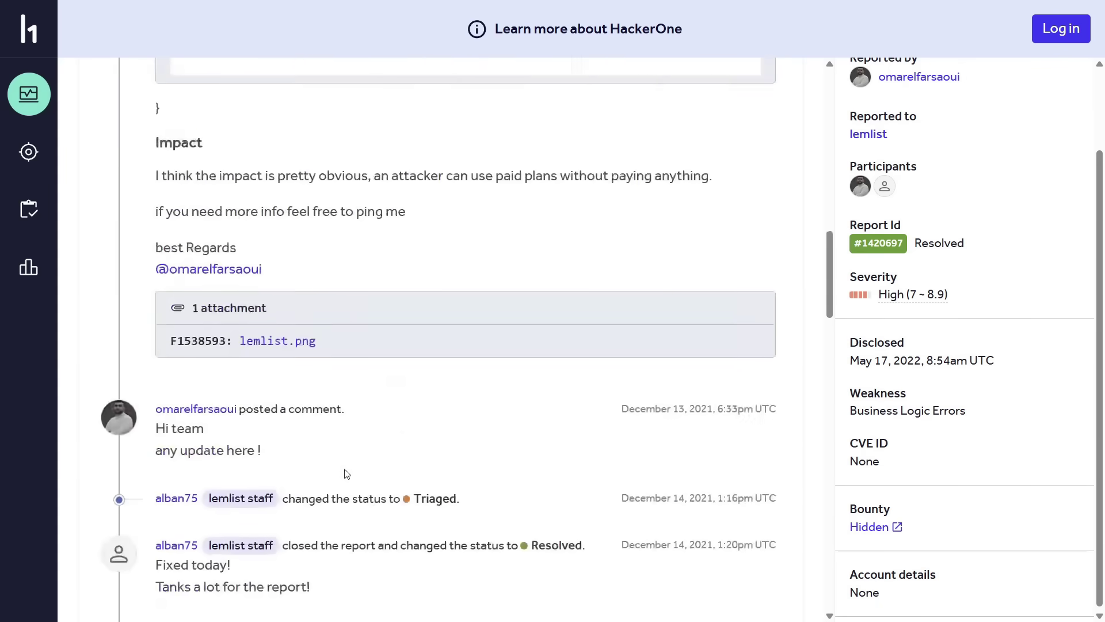
scroll(344, 468, down, 4)
scroll(343, 468, down, 5)
scroll(345, 468, down, 5)
scroll(344, 468, up, 6)
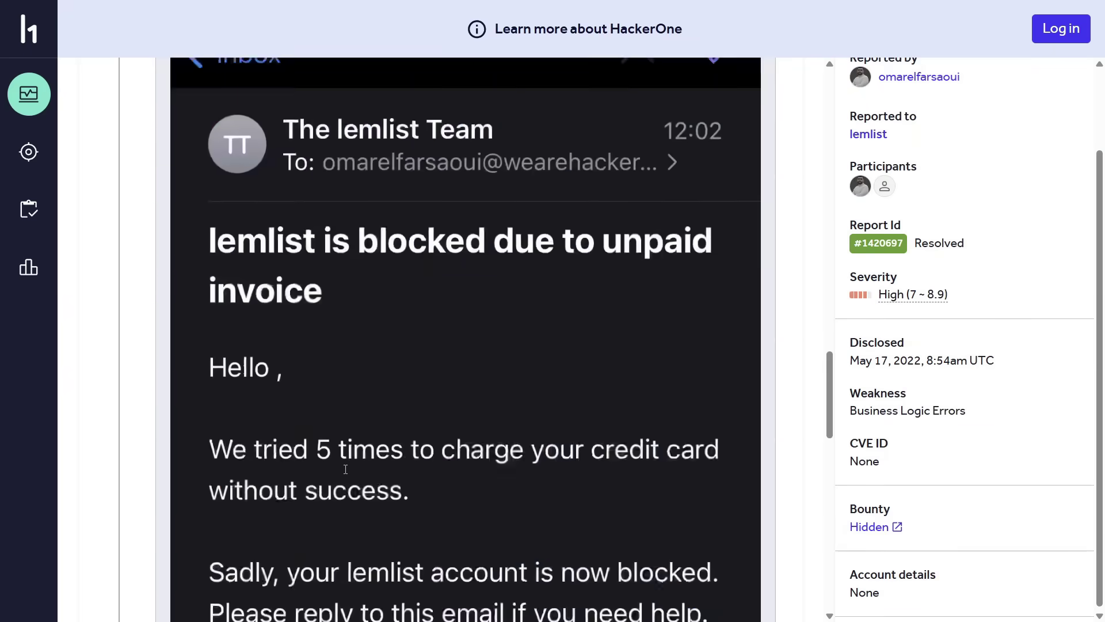
scroll(345, 468, up, 10)
scroll(344, 468, up, 1)
scroll(344, 468, down, 1)
scroll(344, 468, down, 1)
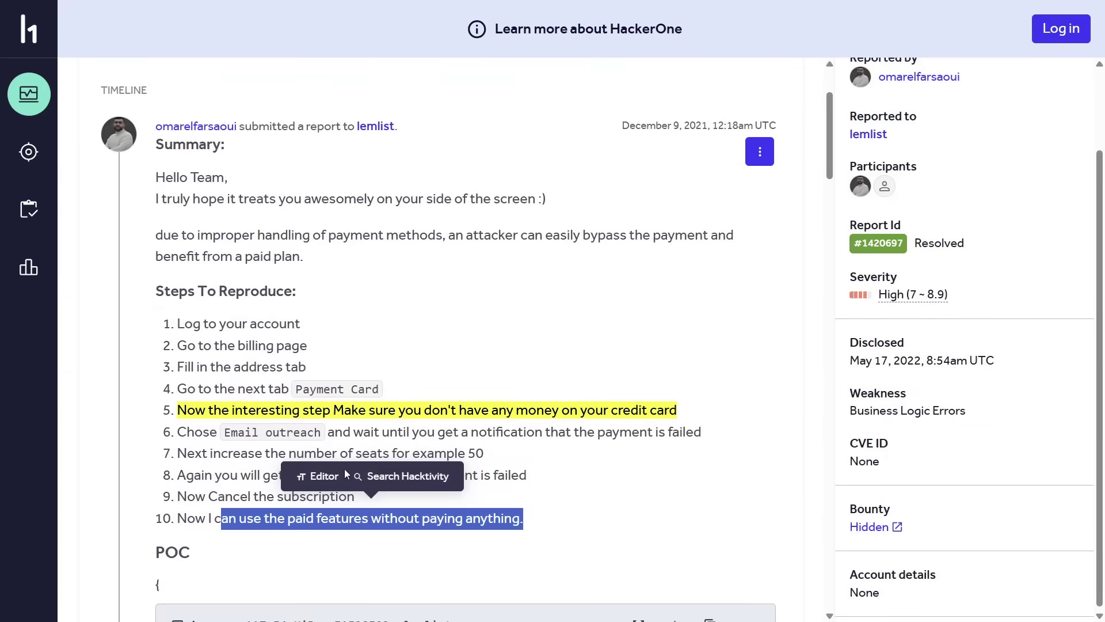
click(602, 464)
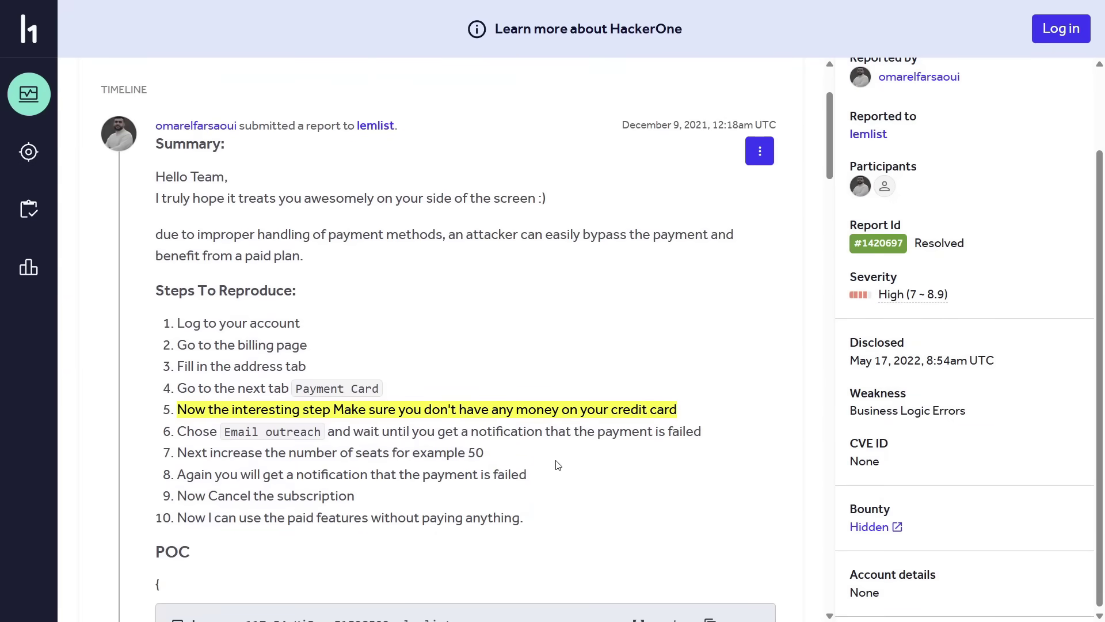